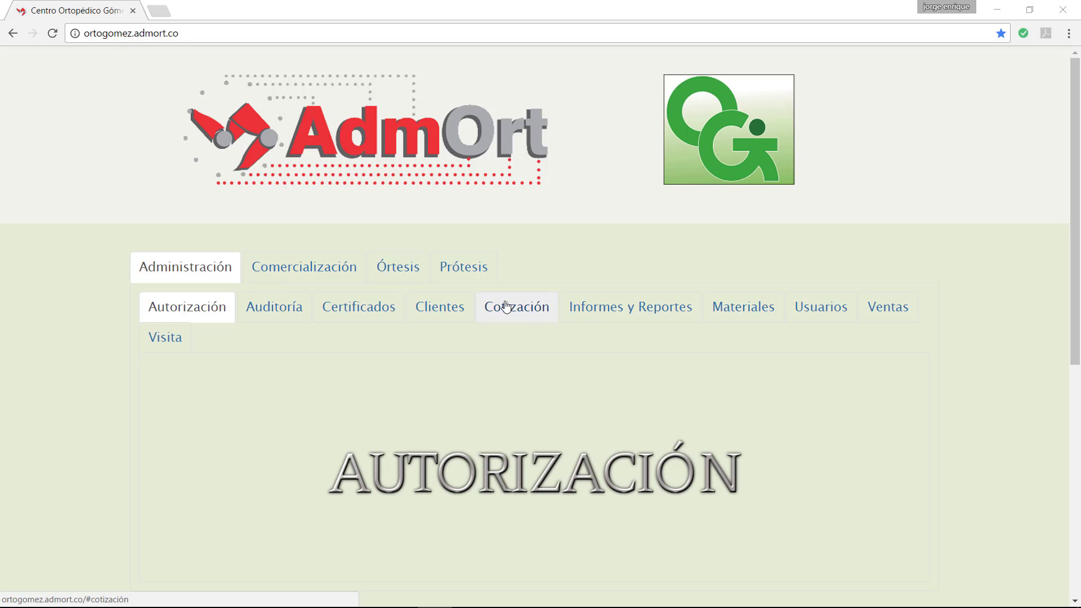
Step: Switch from AdmOrt to the Acrobat window with the ACTIVIDADES traceability PDF
mouse_move(357, 607)
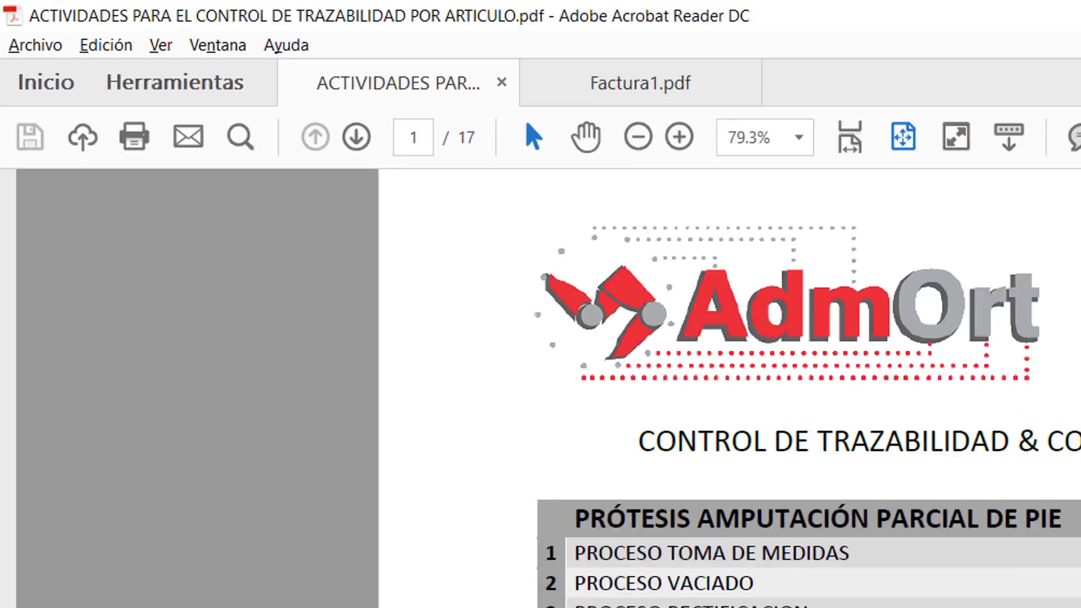
Step: Scroll the traceability PDF to page 7, Prótesis Transhumeral, with its seven processes
scroll(617, 325, "down", 7)
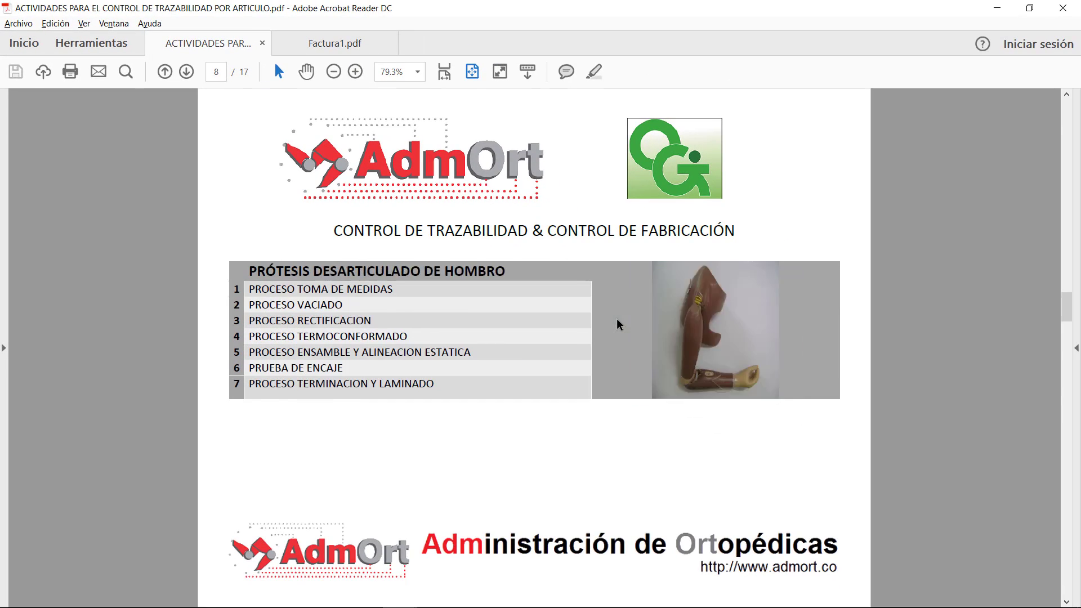
scroll(618, 325, "down", 9)
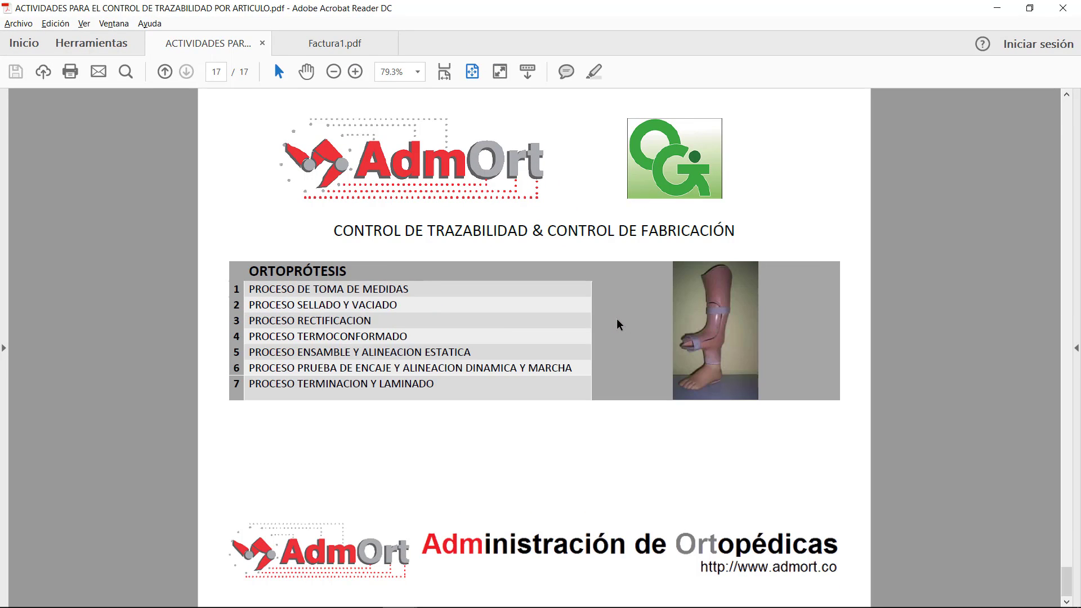
scroll(617, 325, "up", 10)
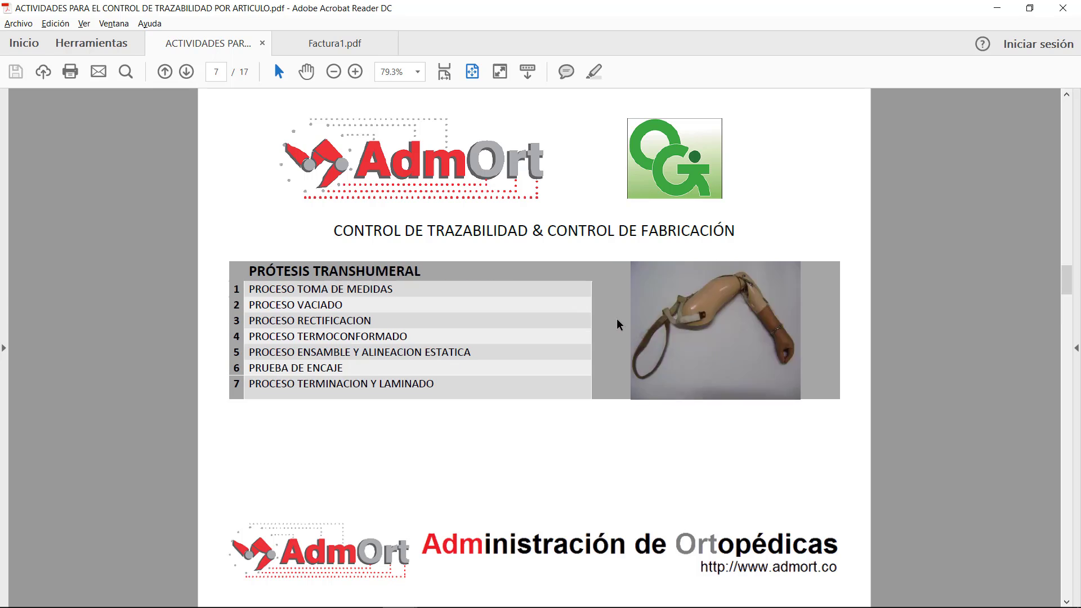
scroll(618, 324, "up", 6)
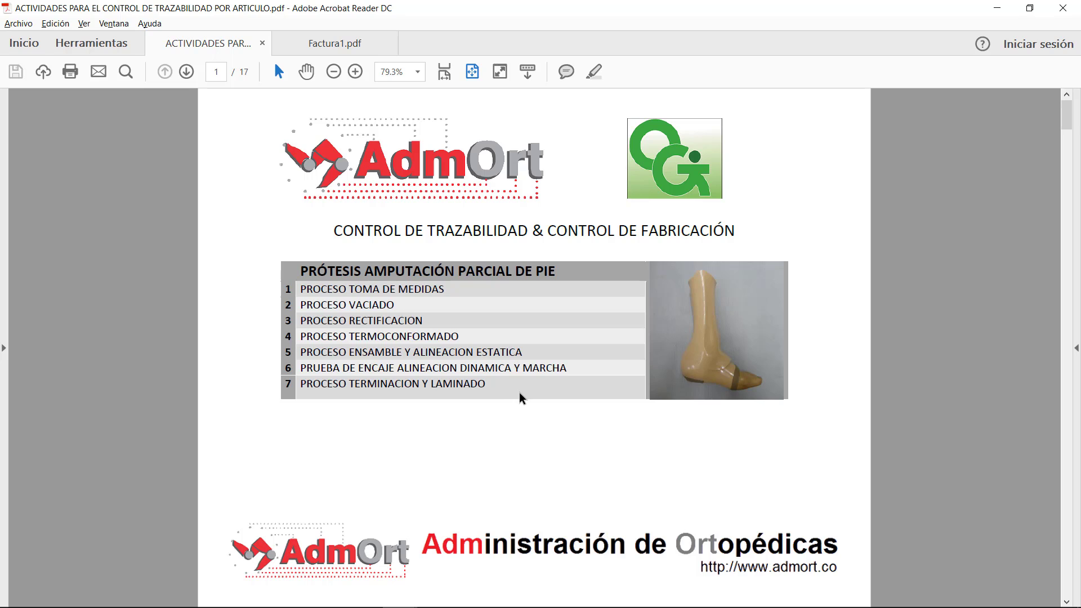
scroll(519, 394, "down", 5)
scroll(519, 392, "down", 1)
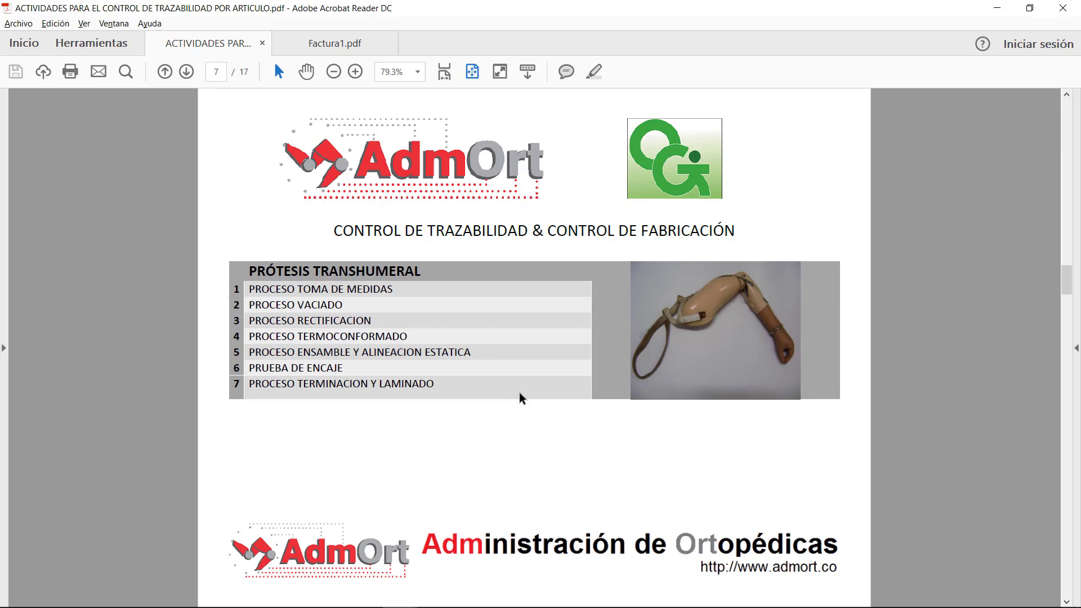
scroll(518, 397, "down", 1)
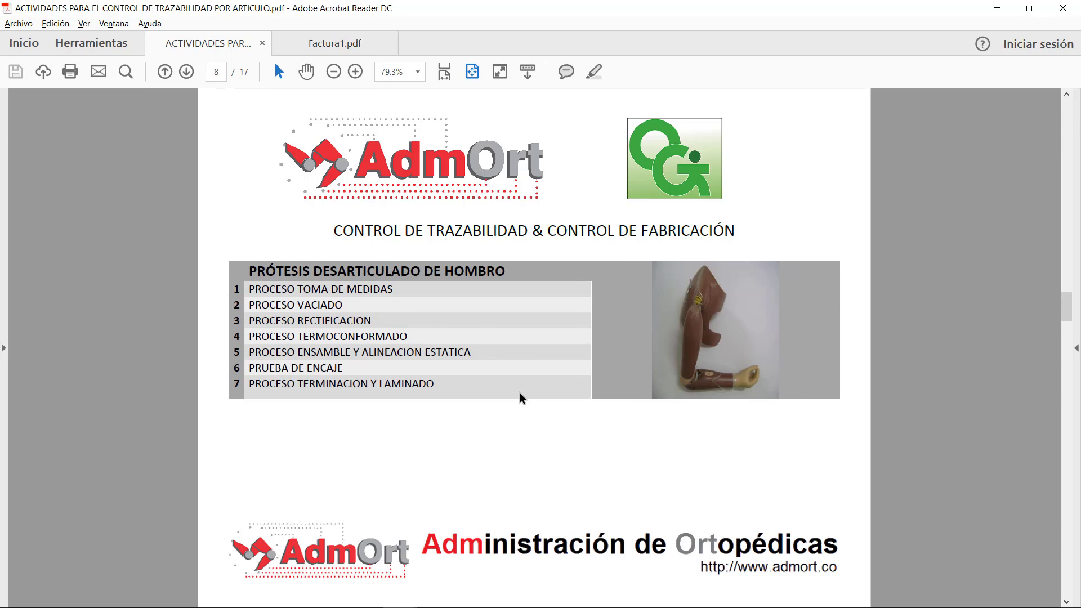
scroll(518, 397, "up", 1)
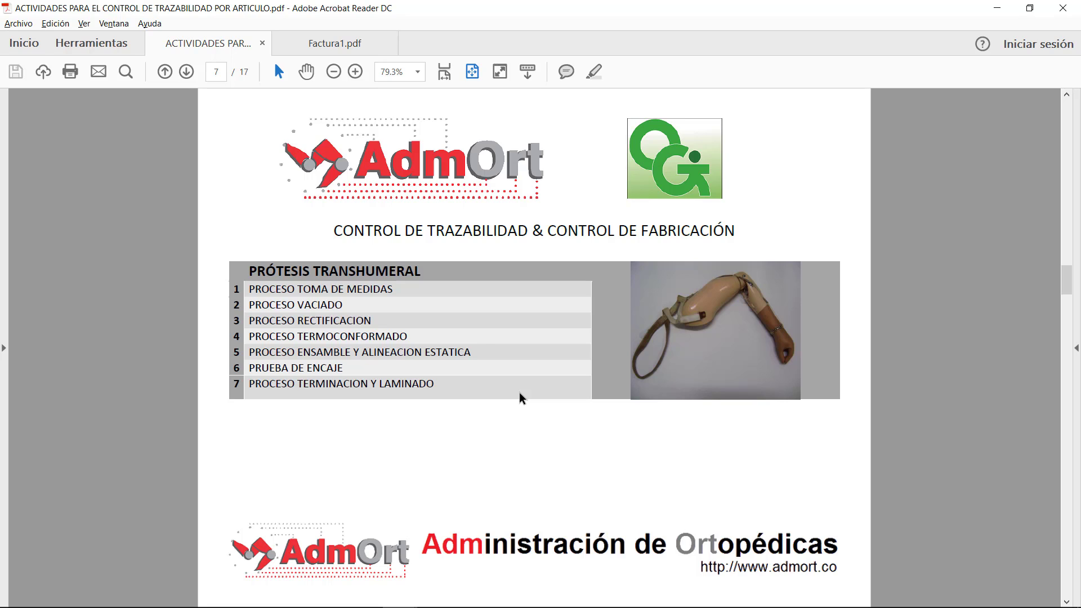
scroll(518, 396, "down", 1)
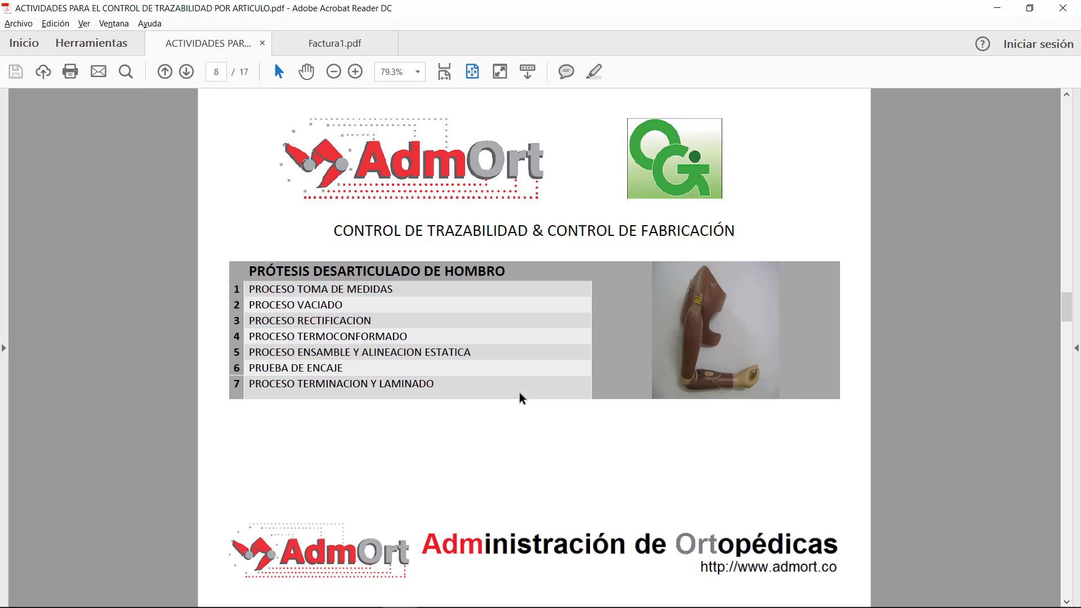
scroll(519, 397, "down", 5)
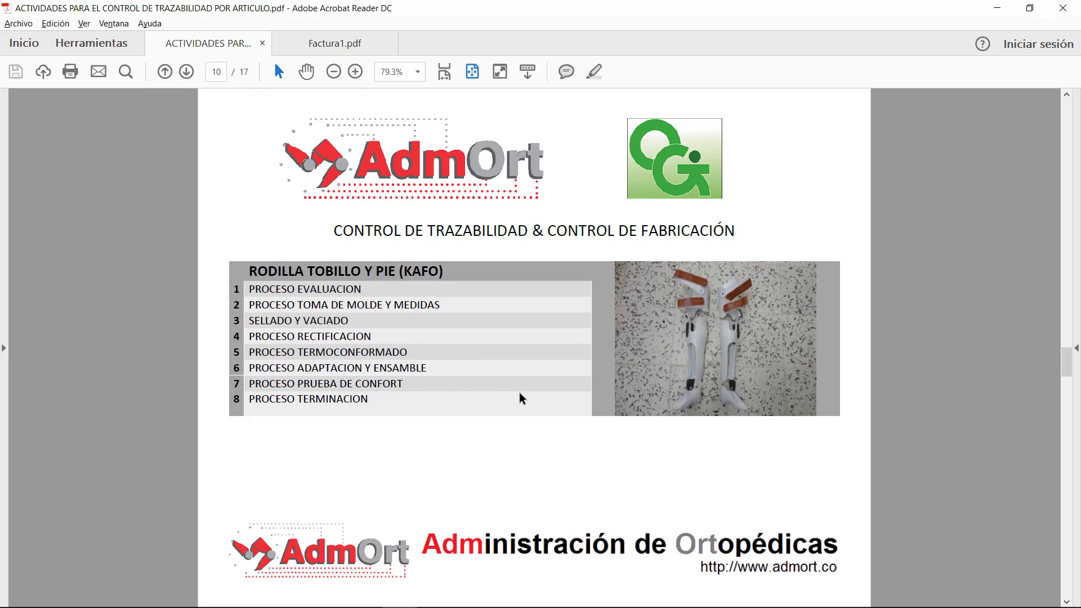
scroll(519, 398, "down", 4)
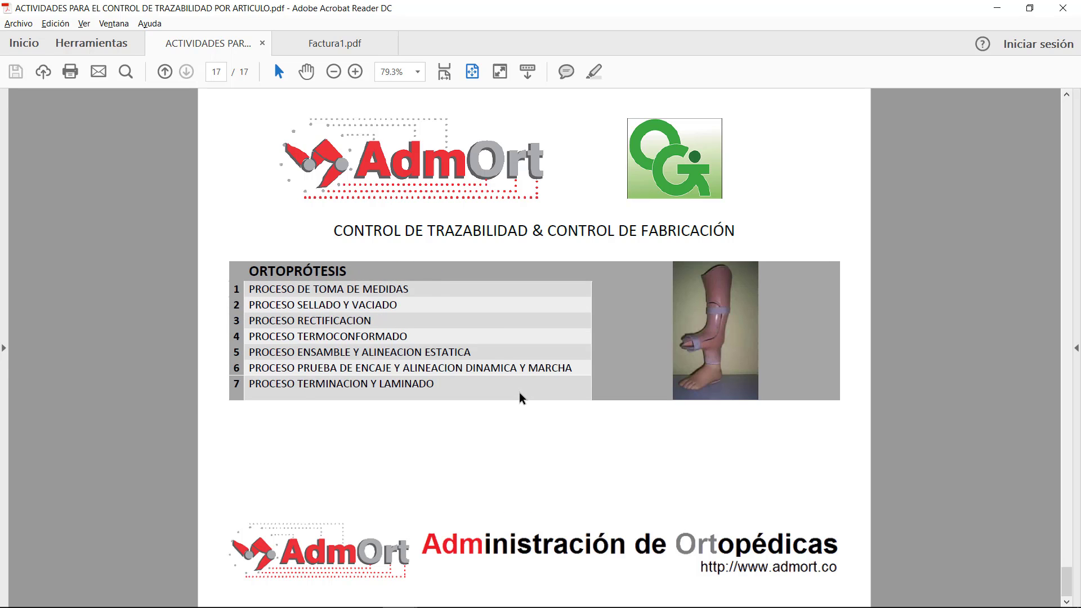
scroll(519, 398, "up", 7)
scroll(519, 398, "up", 3)
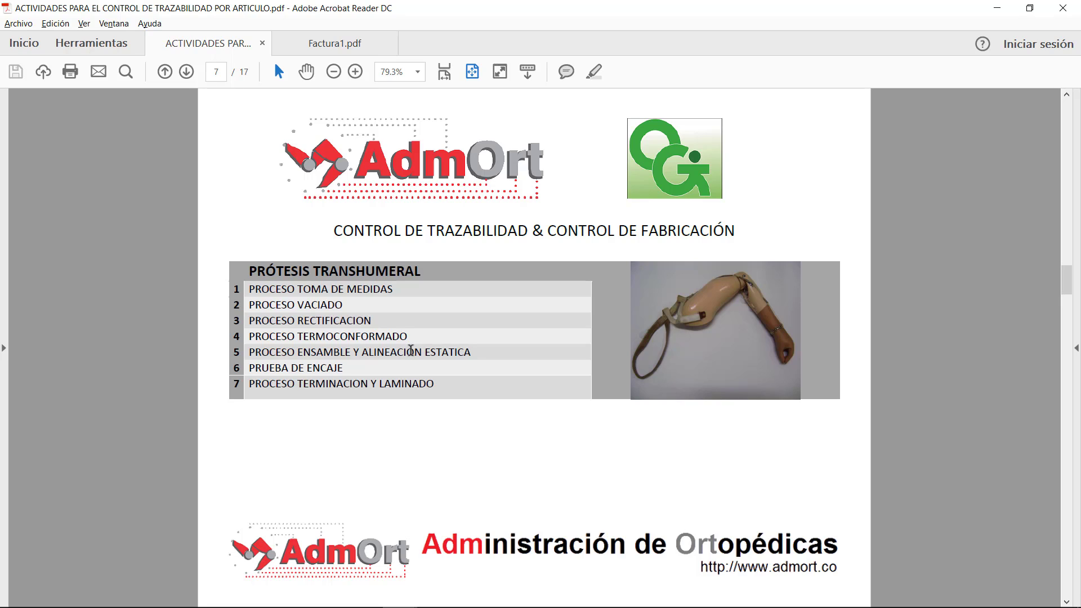
scroll(411, 350, "down", 1)
scroll(410, 350, "up", 1)
scroll(308, 316, "down", 3)
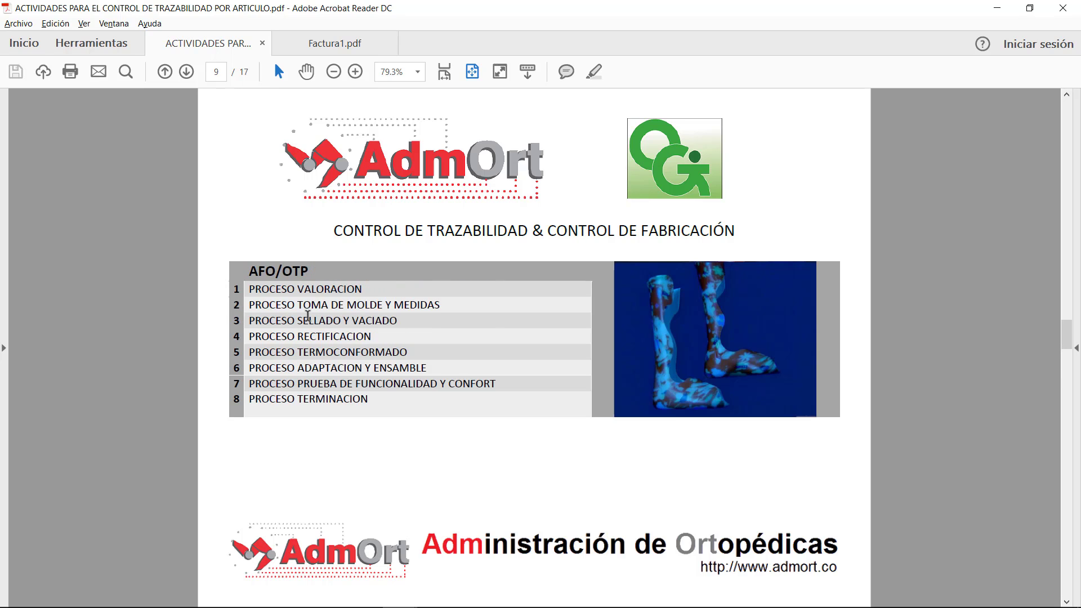
scroll(308, 316, "up", 3)
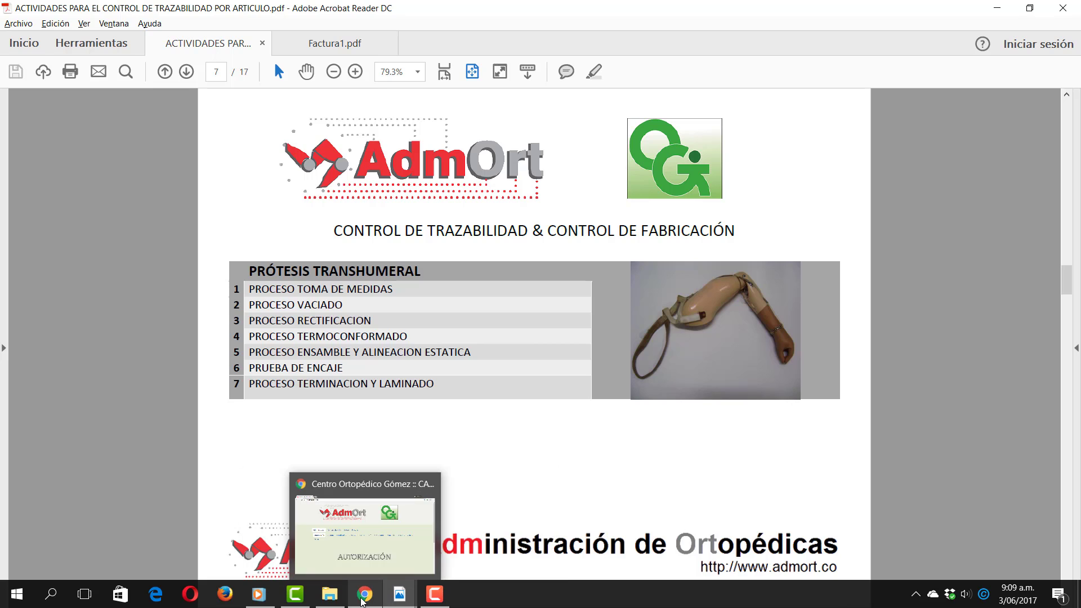
Step: Back in Chrome, go via Prótesis > Prótesis Transhumeral to the application's Conectar login page
left_click(362, 602)
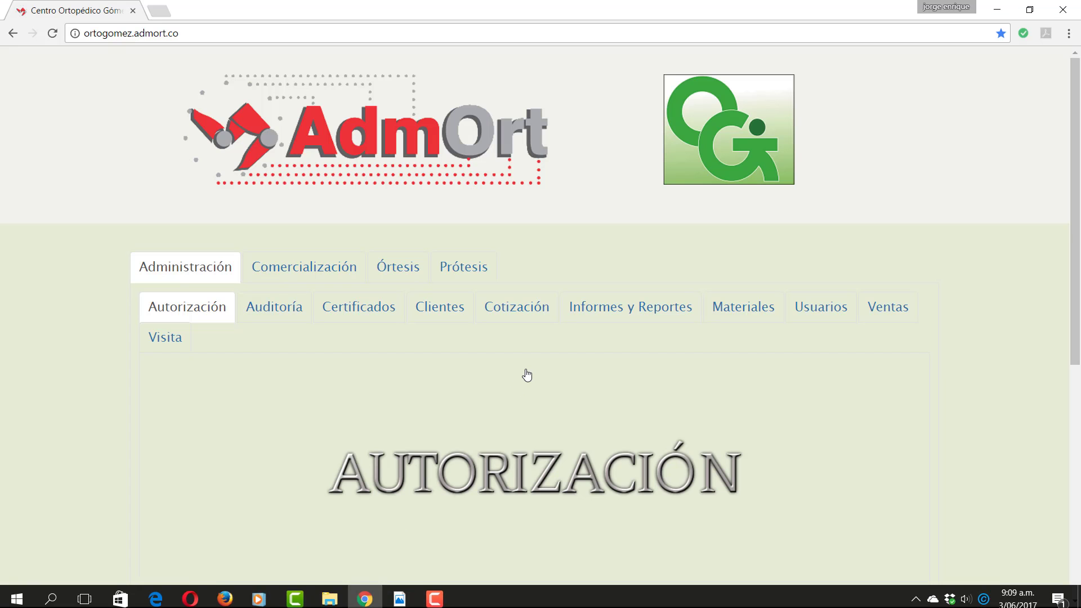
left_click(456, 271)
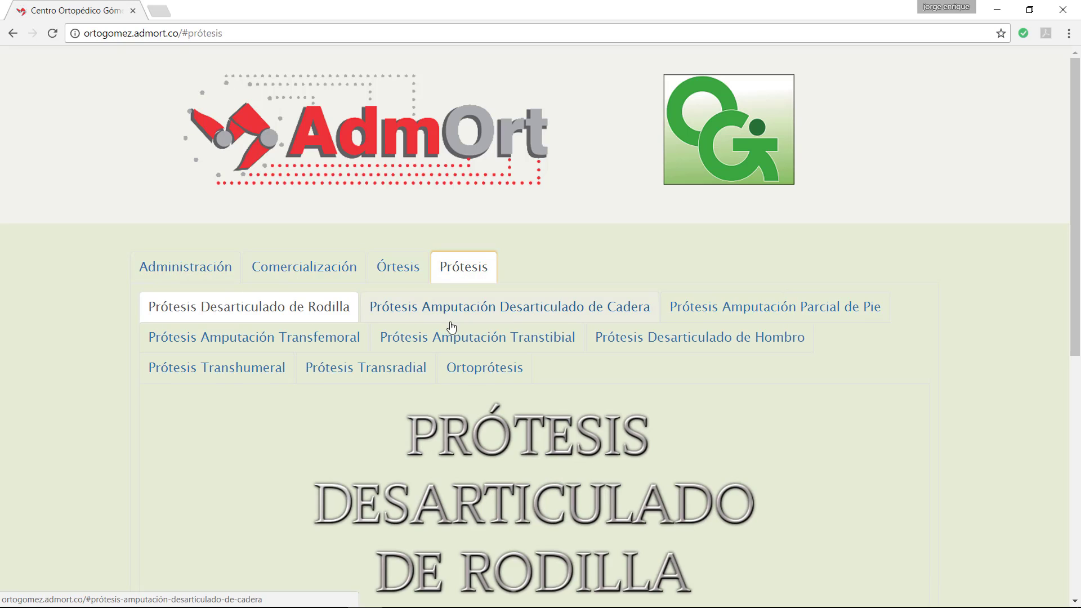
left_click(224, 376)
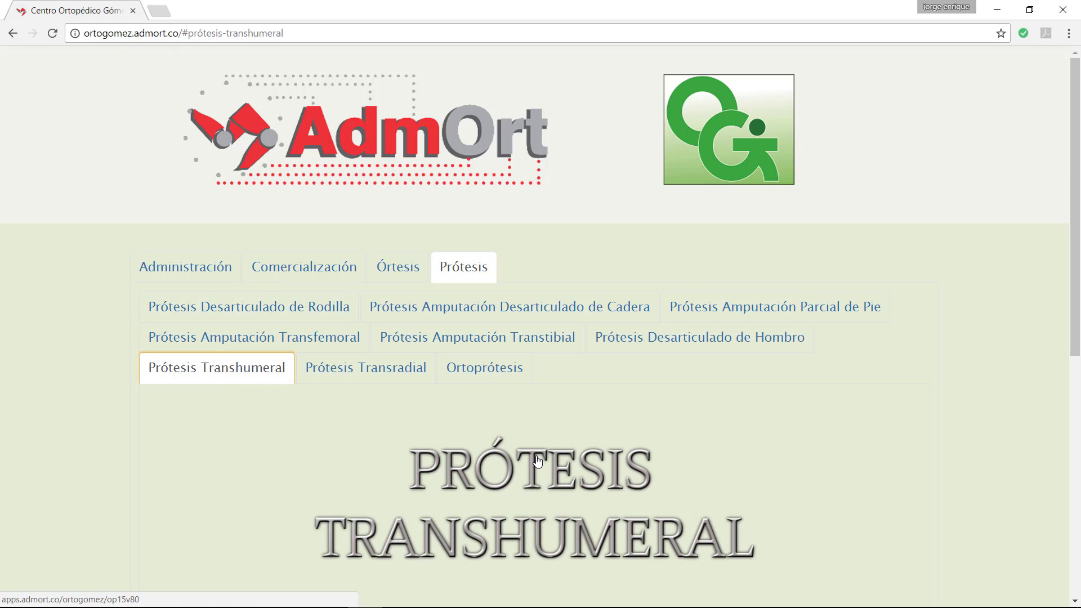
scroll(538, 461, "down", 1)
scroll(538, 461, "down", 1)
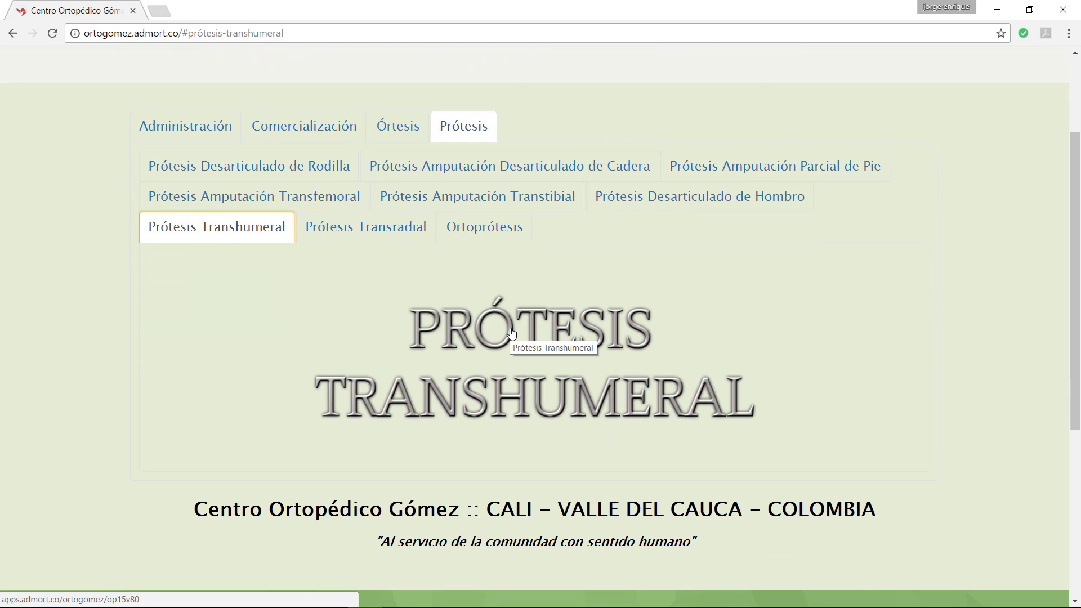
left_click(511, 333)
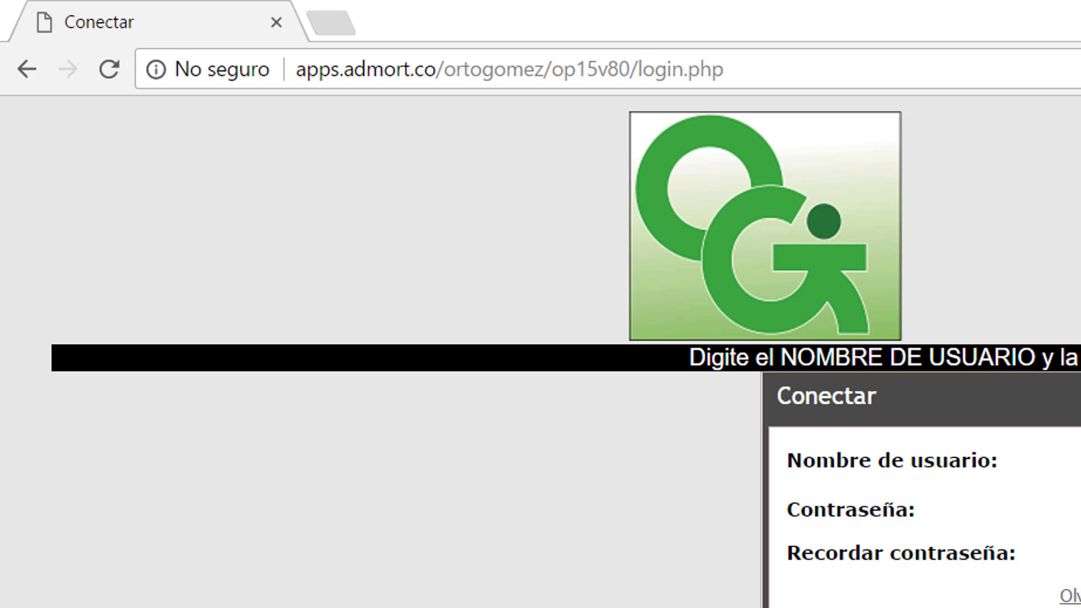
Step: Submit the login credentials and scroll to the Orden de Producción menu options
key("Return")
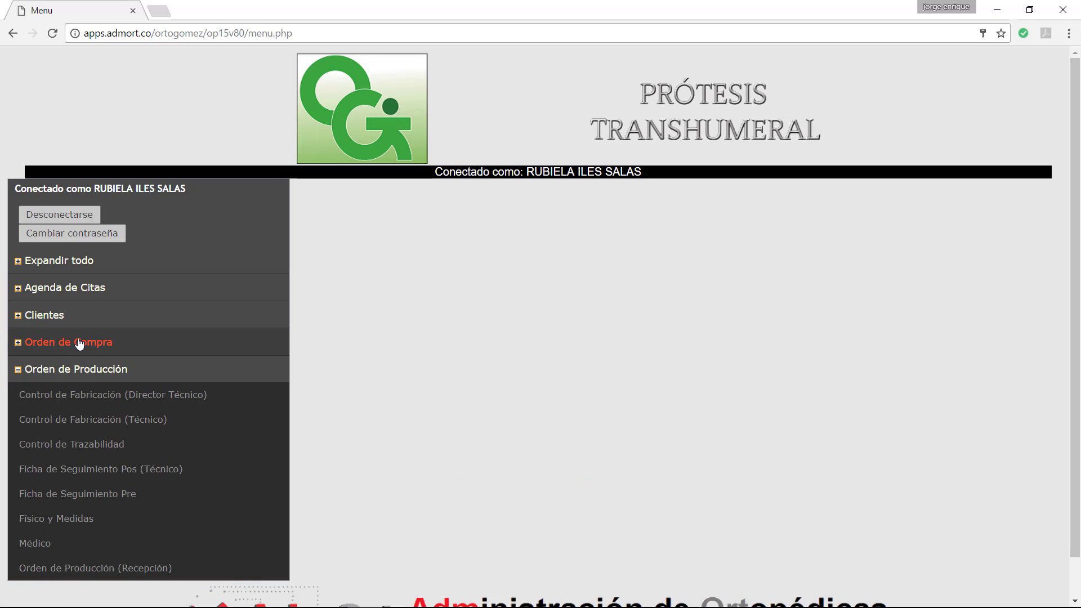
scroll(292, 398, "down", 1)
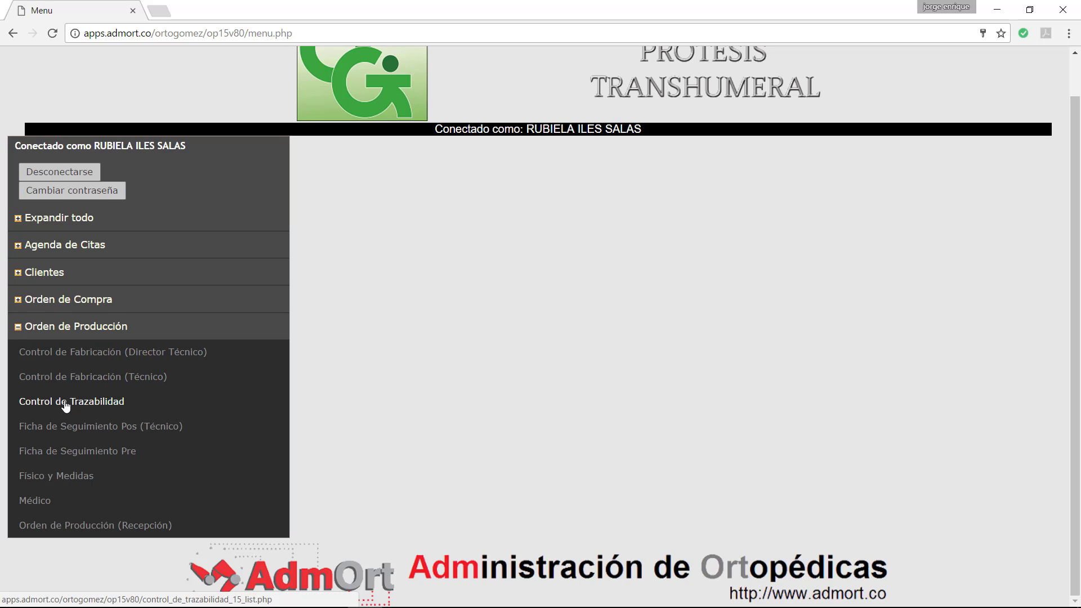
Step: Return to the PDF's transhumeral page and select the text PROCESO TOMA DE MEDIDAS
mouse_move(398, 597)
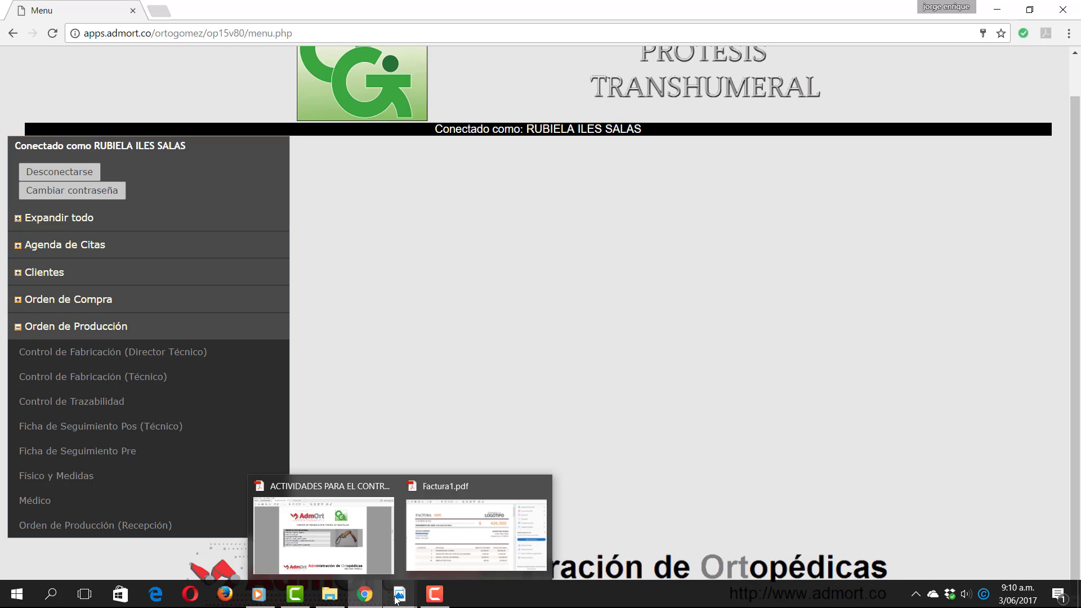
left_click(324, 529)
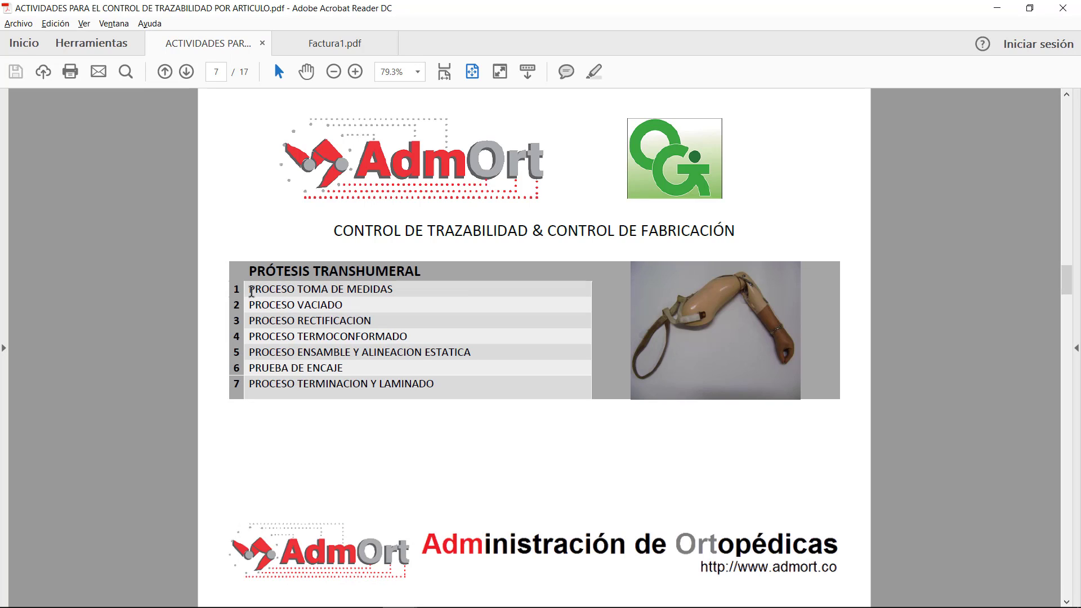
left_click_drag(251, 292, 396, 284)
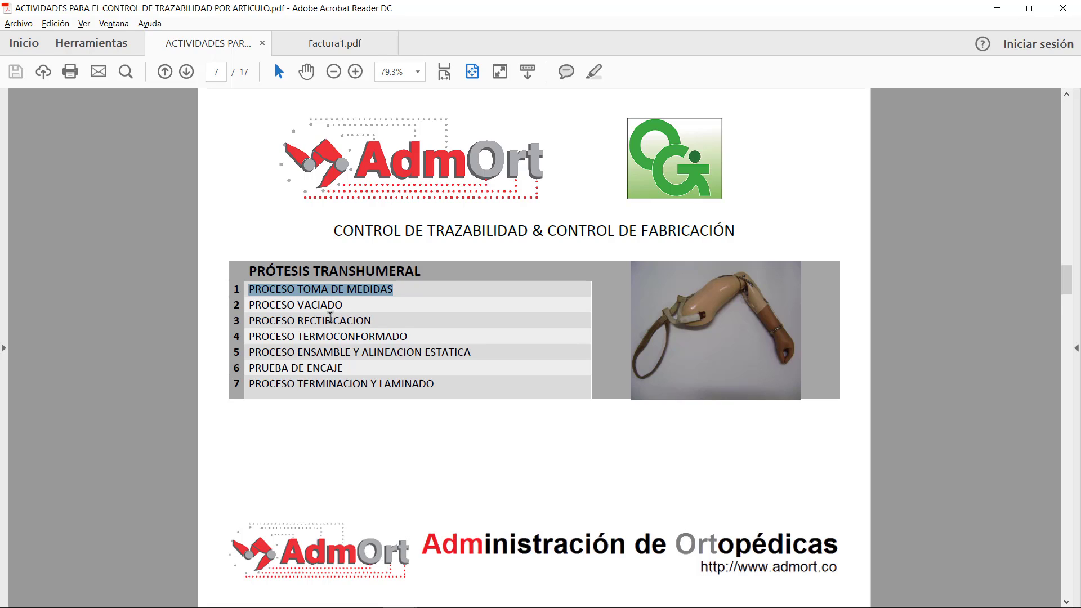
Step: Reselect the PROCESO TOMA DE MEDIDAS line, then scroll to page 8, Prótesis Desarticulado de Hombro
left_click(345, 289)
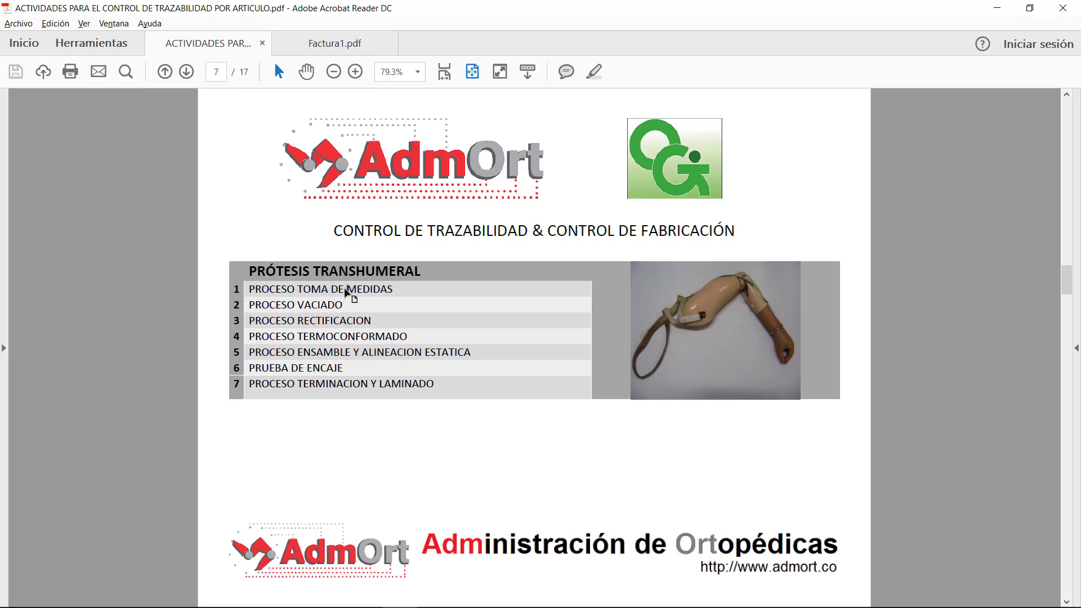
double_click(347, 289)
left_click(287, 289)
left_click_drag(246, 288, 379, 287)
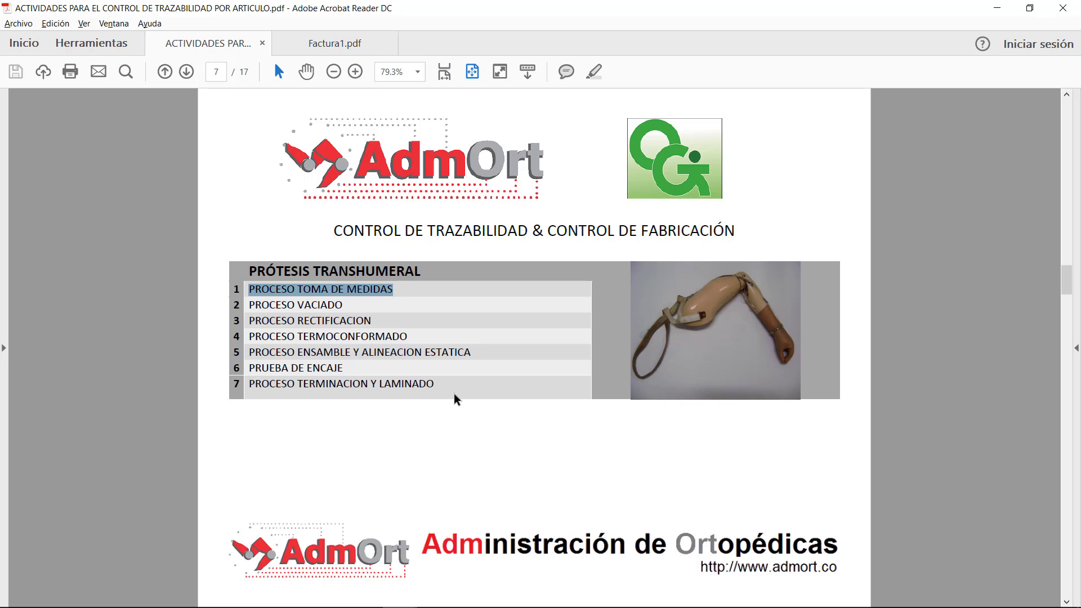
scroll(454, 393, "down", 1)
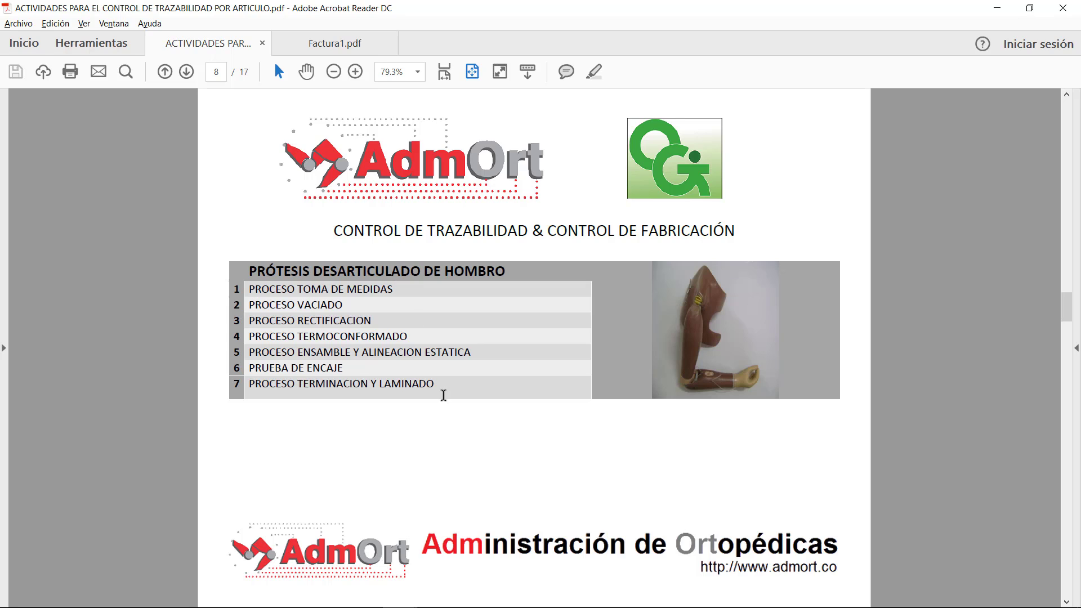
scroll(443, 395, "down", 1)
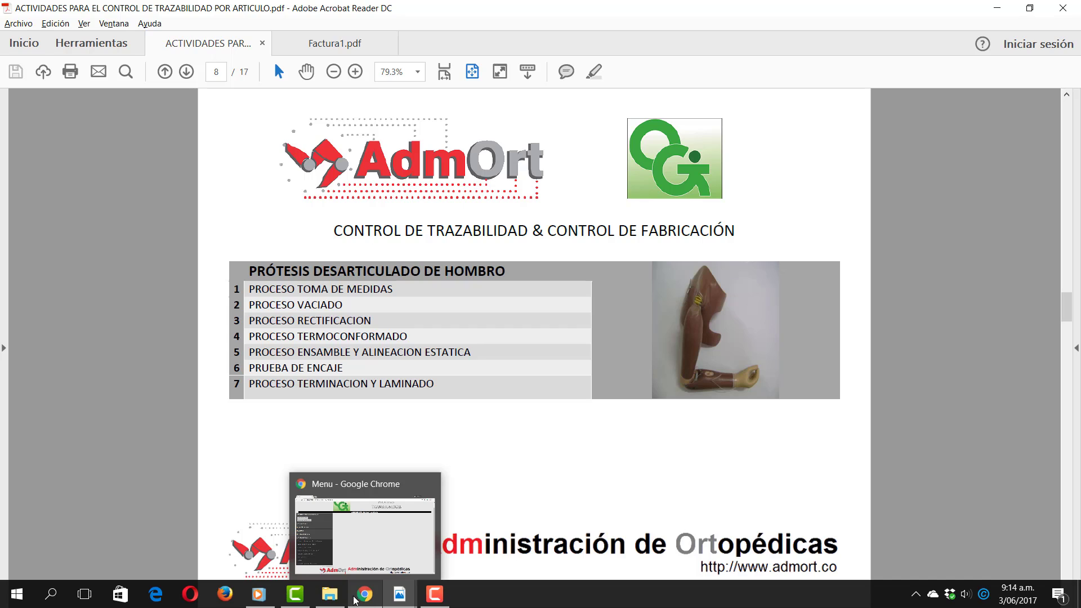
Step: Switch to AdmOrt and open Orden de Producción (Recepción), showing approved order Id 1, NUEVA
left_click(356, 600)
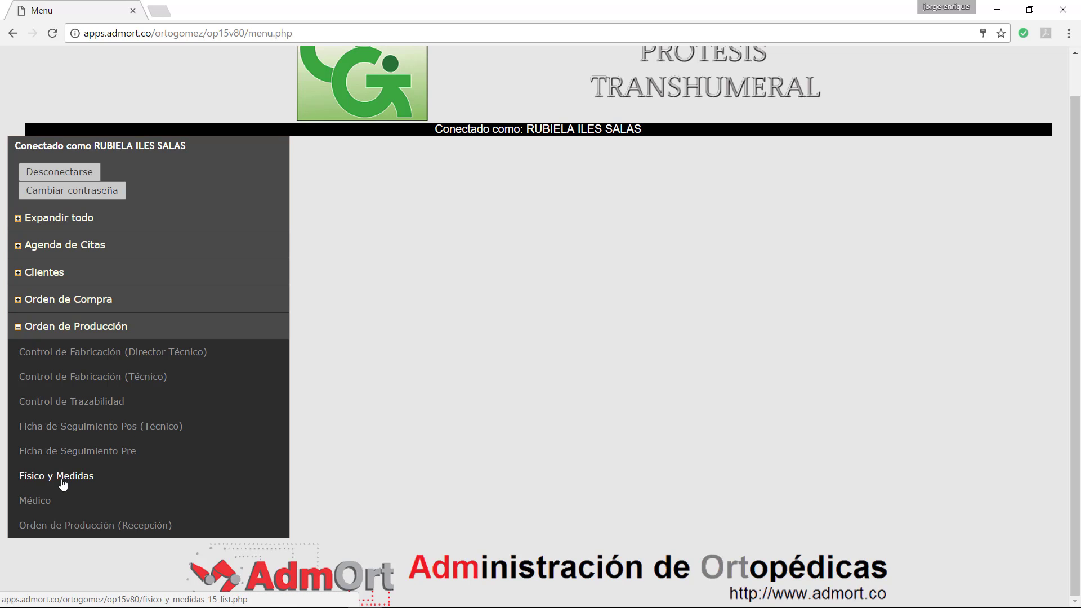
left_click(58, 529)
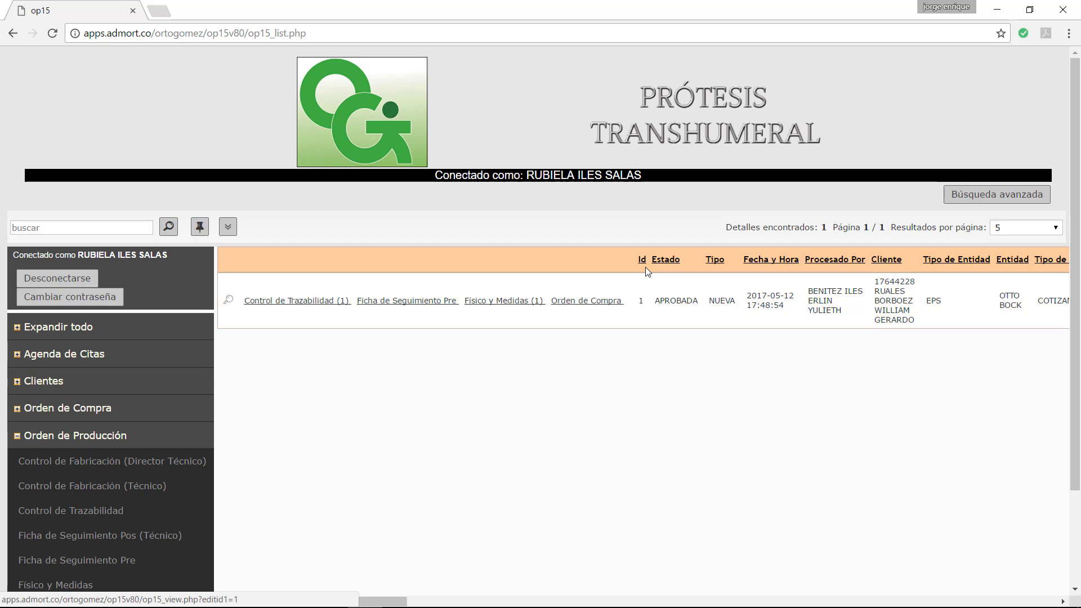
double_click(642, 303)
left_click_drag(358, 604, 705, 603)
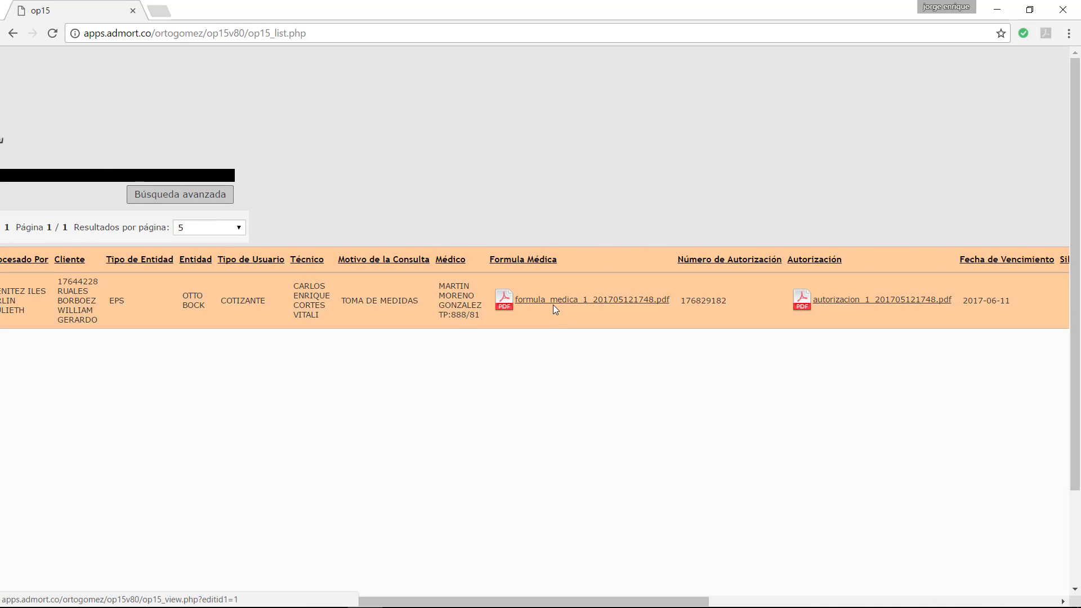
left_click(553, 302)
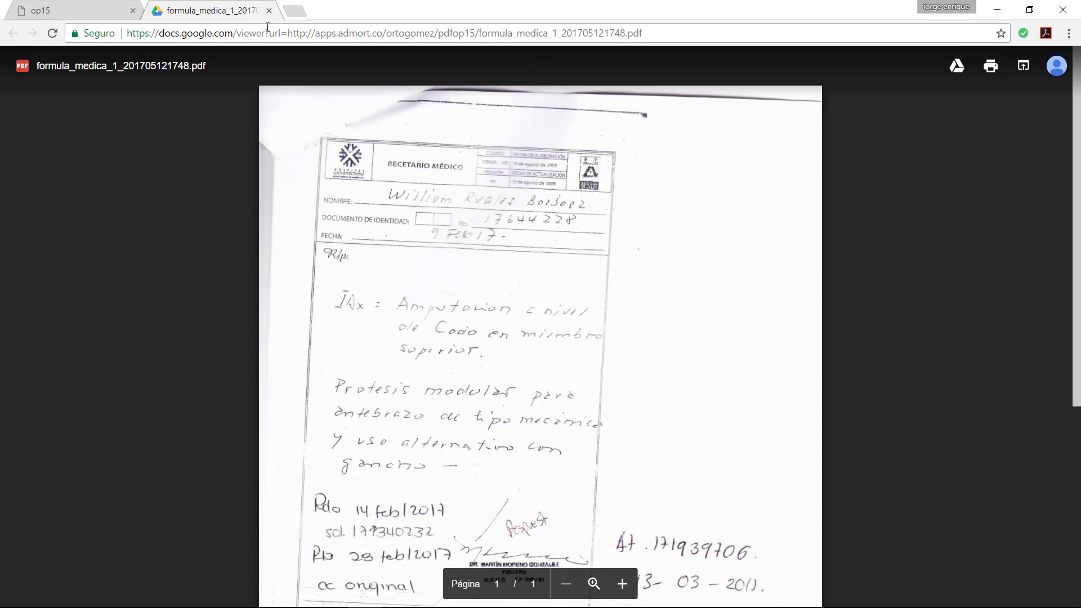
left_click(269, 10)
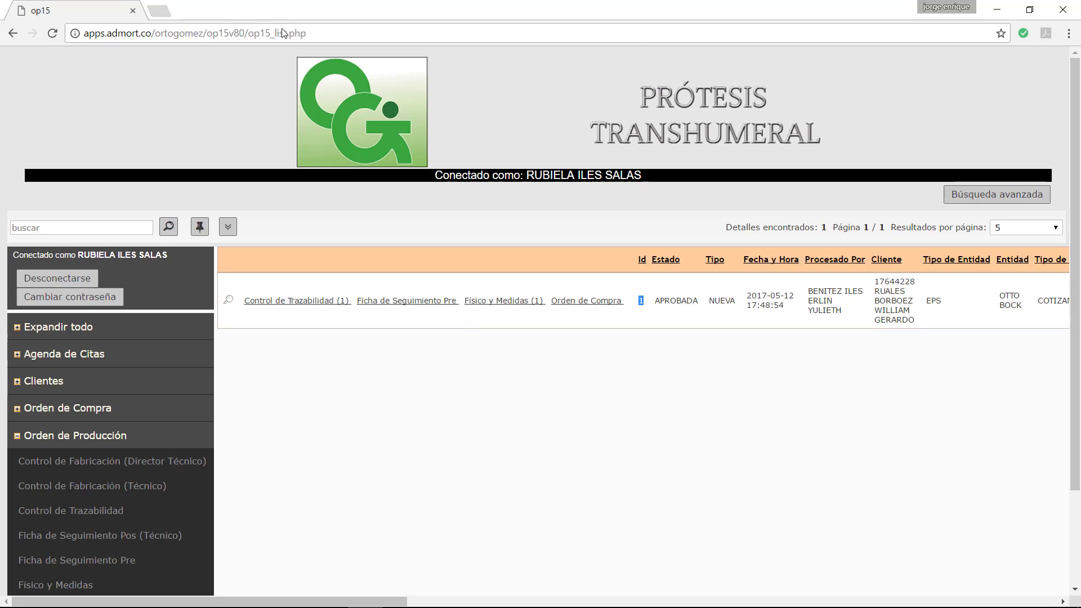
left_click_drag(381, 601, 658, 590)
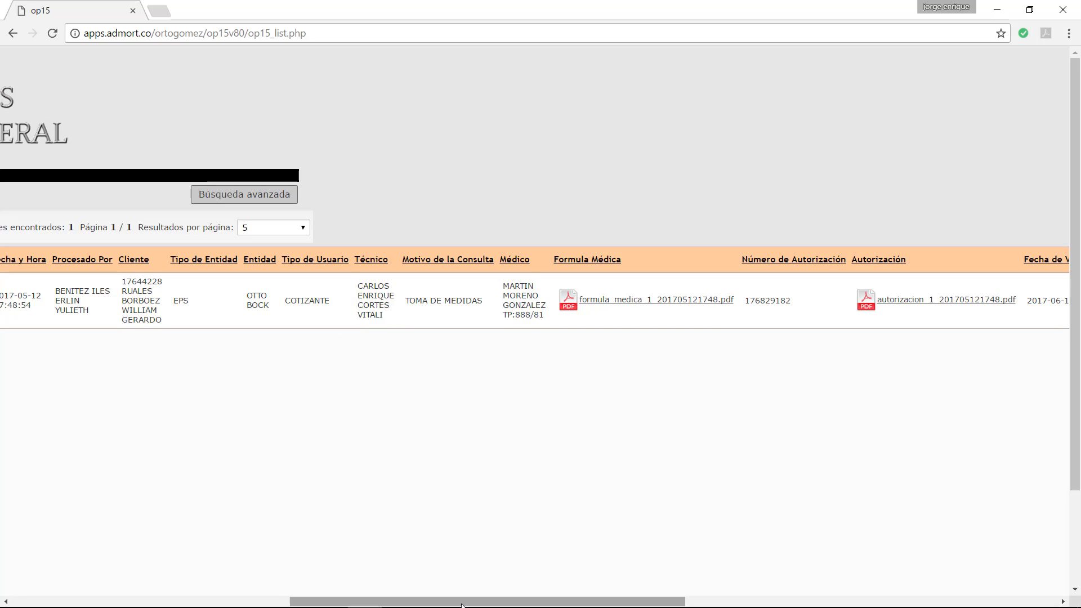
left_click_drag(462, 605, 414, 601)
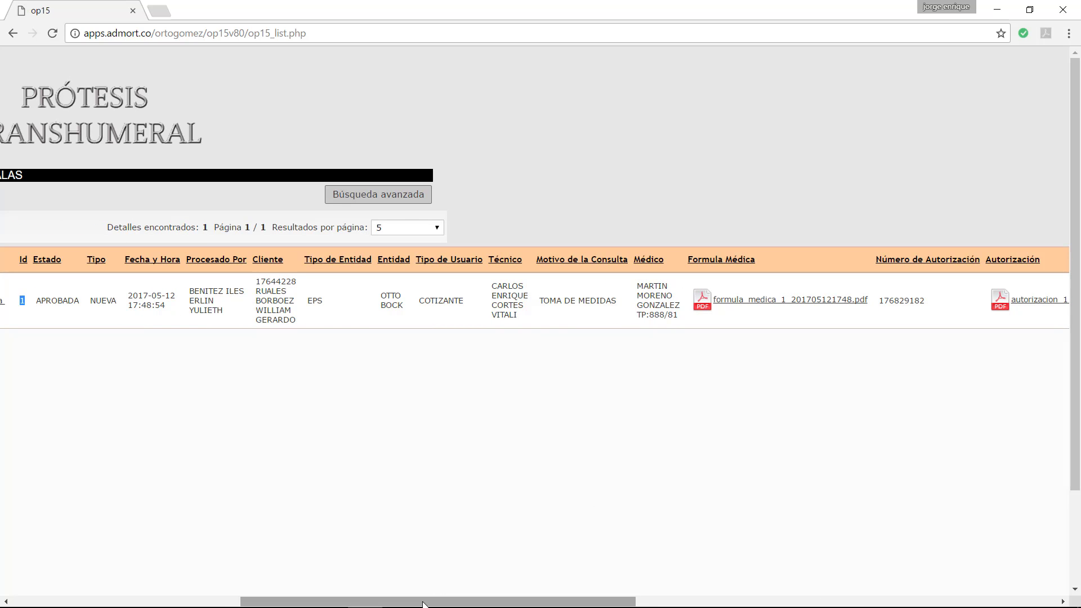
left_click_drag(423, 603, 391, 582)
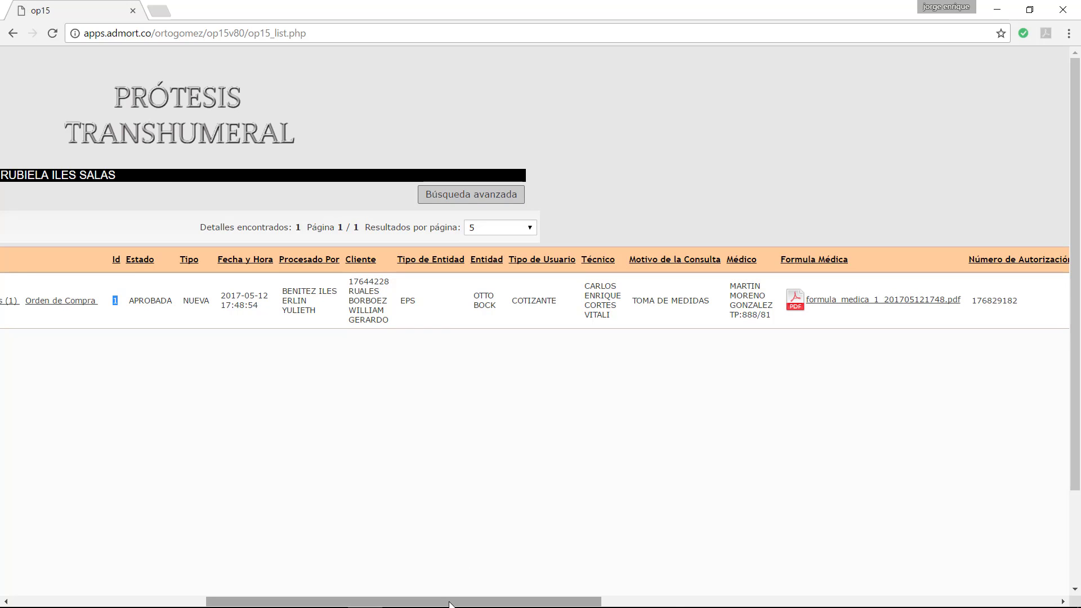
left_click_drag(449, 602, 205, 578)
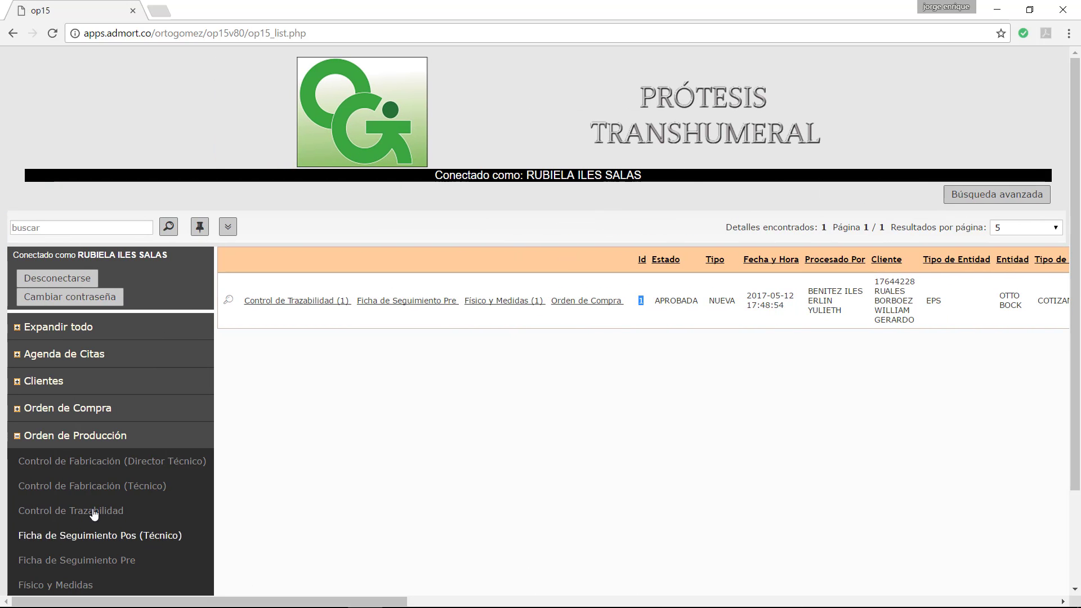
Step: Open the Cliente list under Clientes and highlight its total of 86 records
left_click(29, 382)
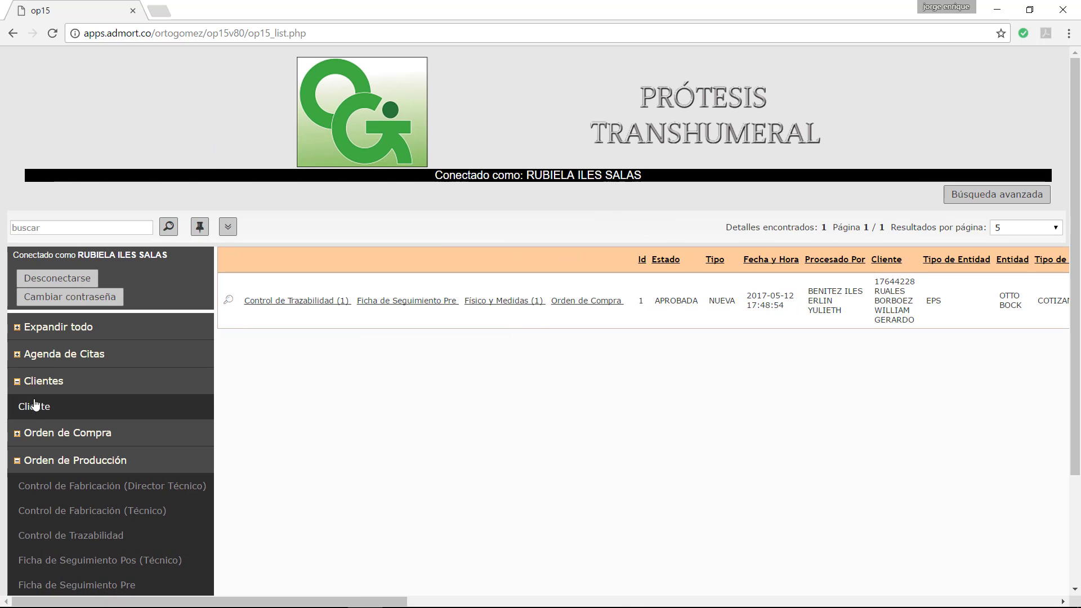
left_click(31, 414)
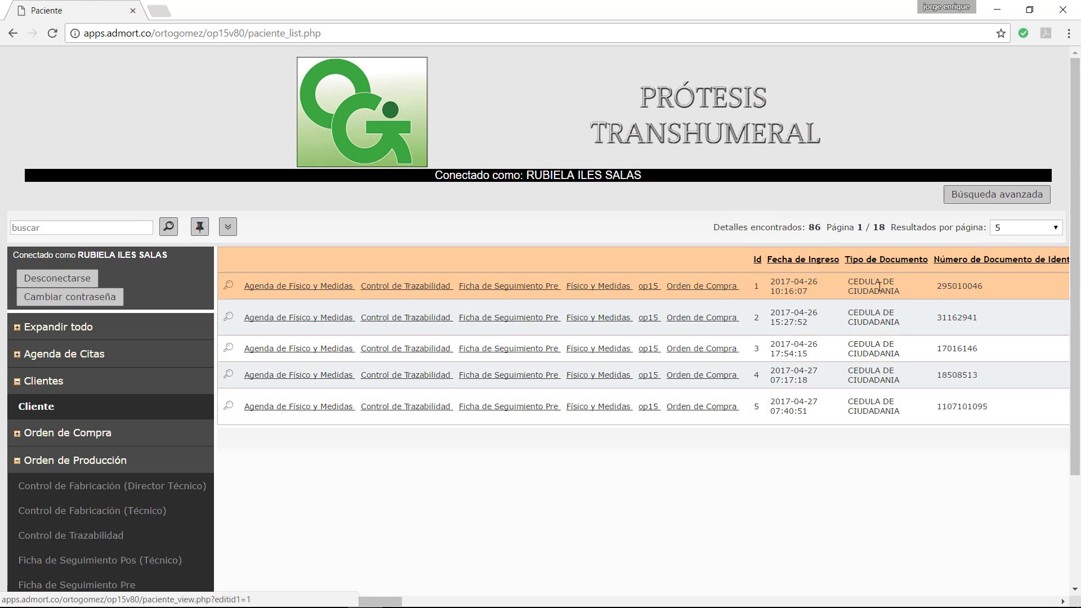
left_click_drag(811, 228, 822, 228)
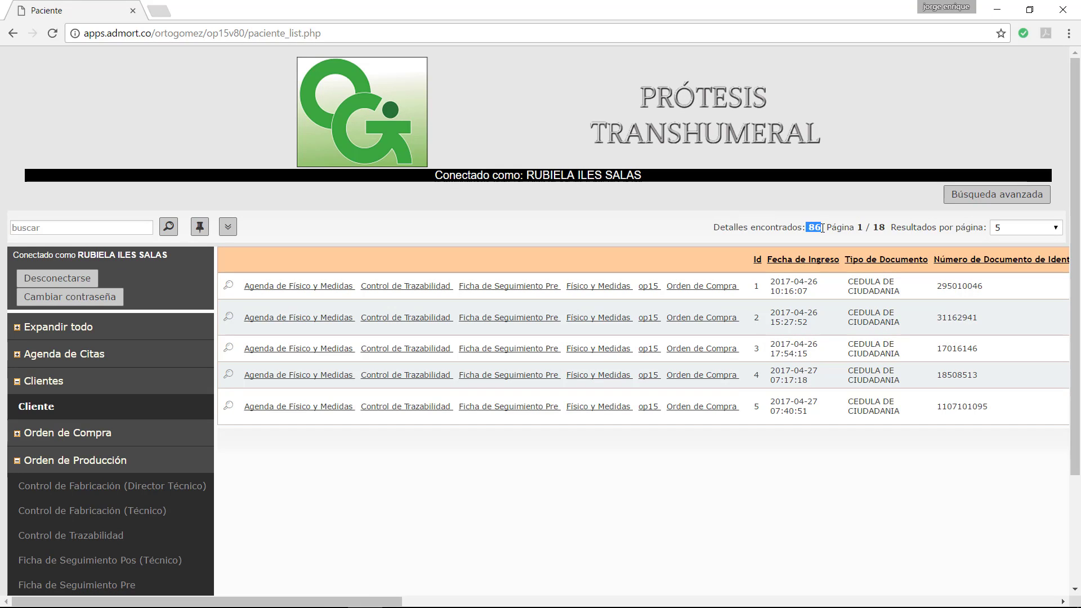
Step: Search by the patient's surname, pick the suggestion, and filter the list to record Id 53
left_click(34, 228)
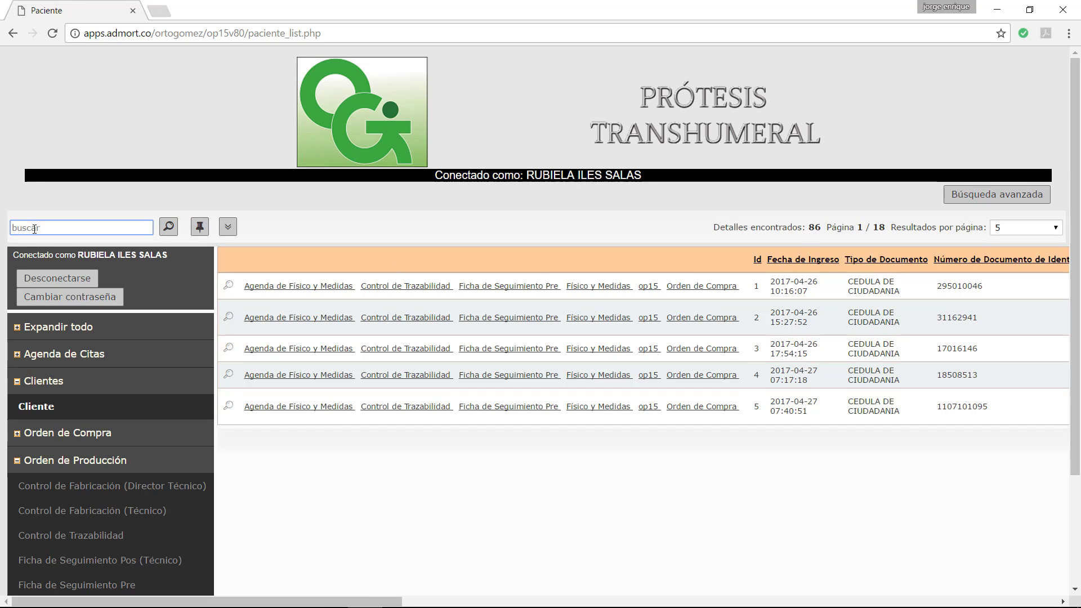
type("RUALES")
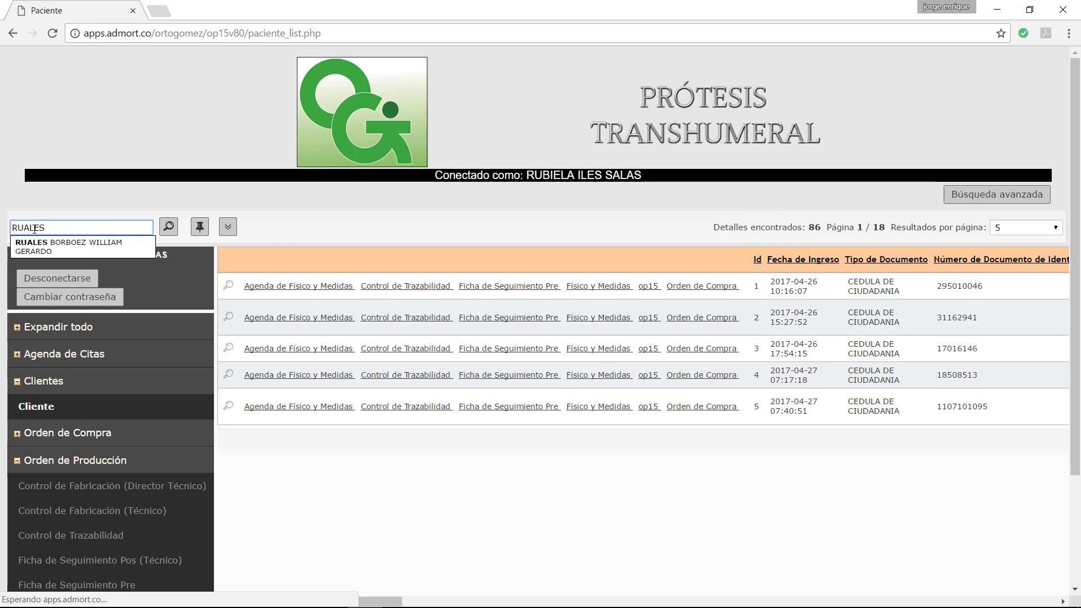
left_click(56, 245)
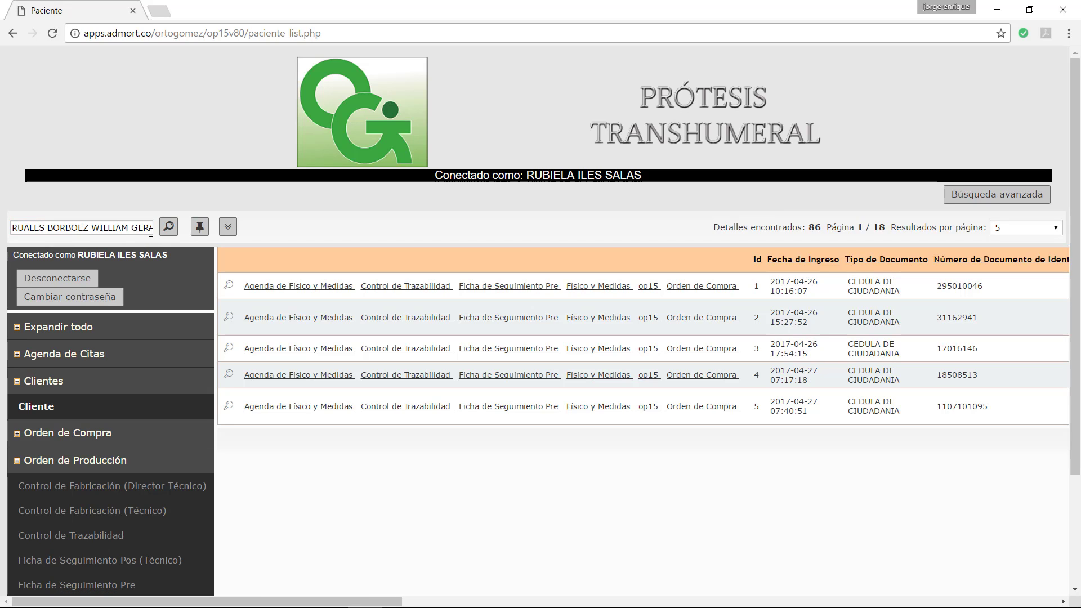
left_click(167, 228)
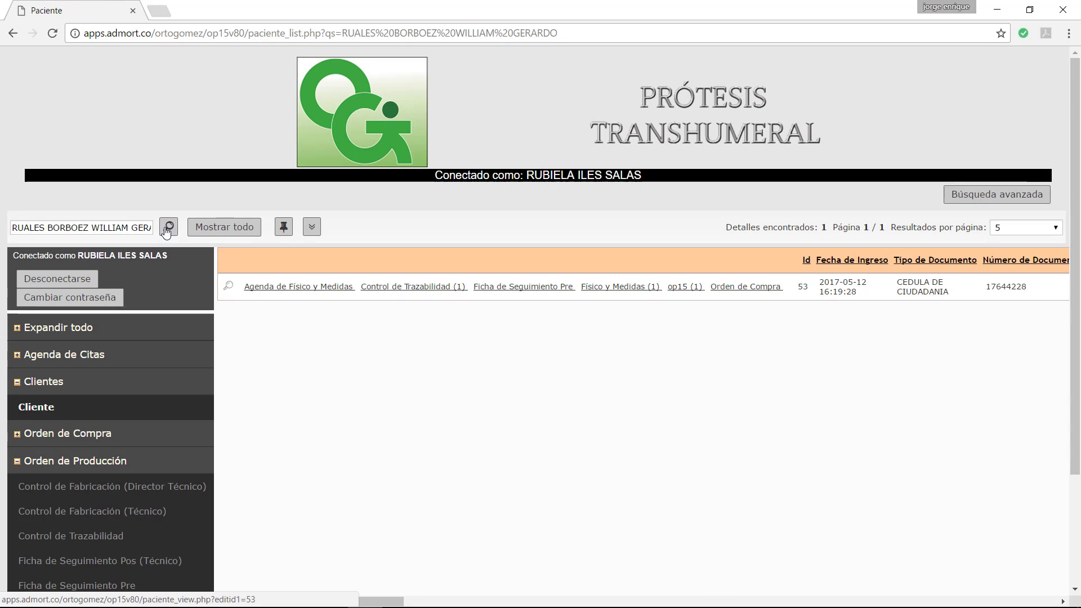
left_click_drag(304, 602, 560, 606)
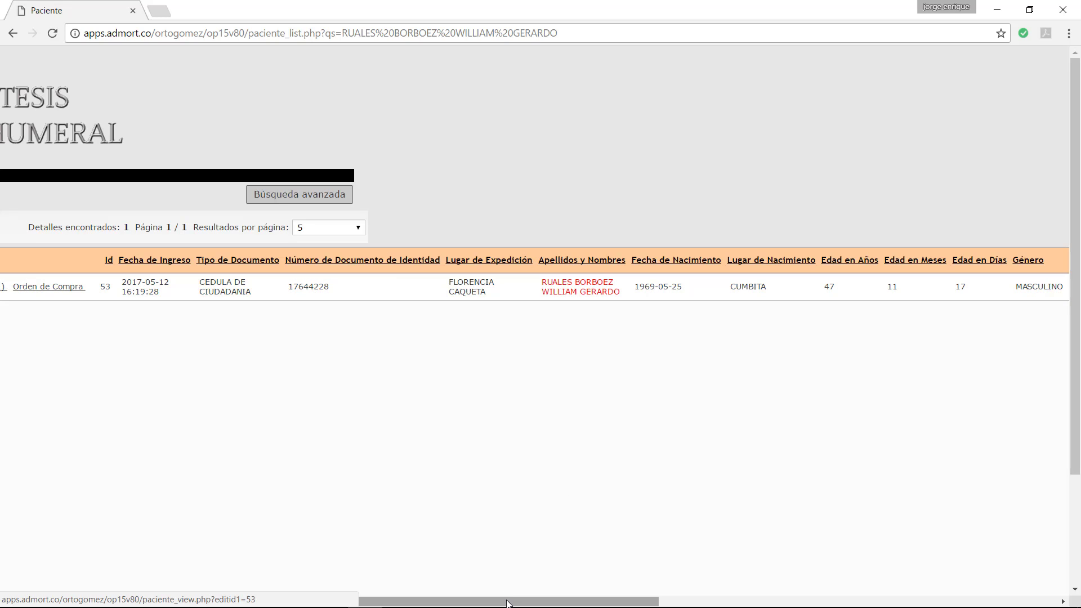
left_click_drag(522, 600, 604, 600)
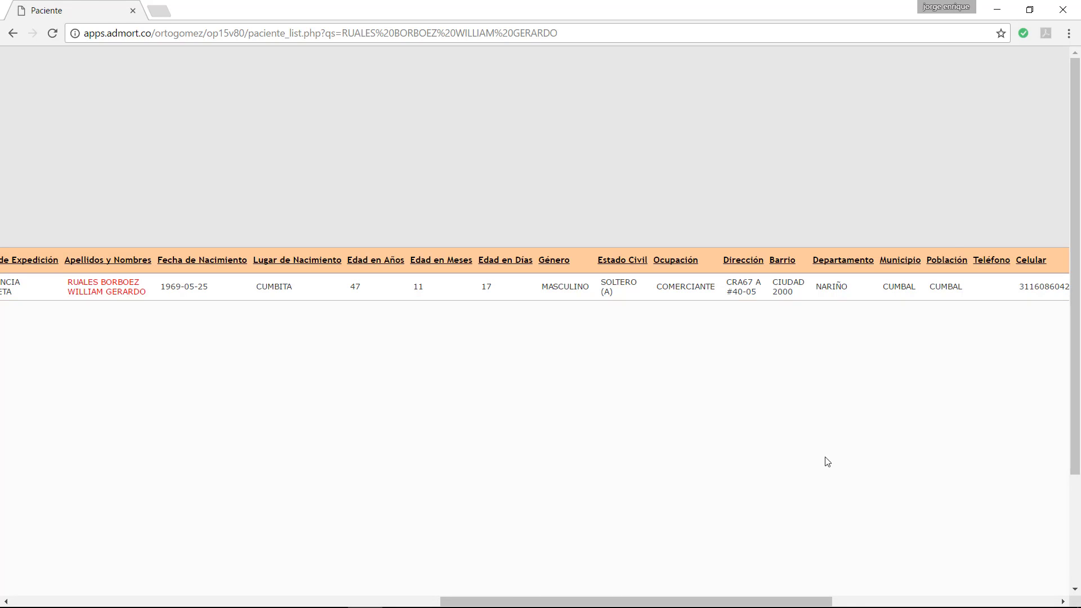
left_click_drag(645, 602, 764, 602)
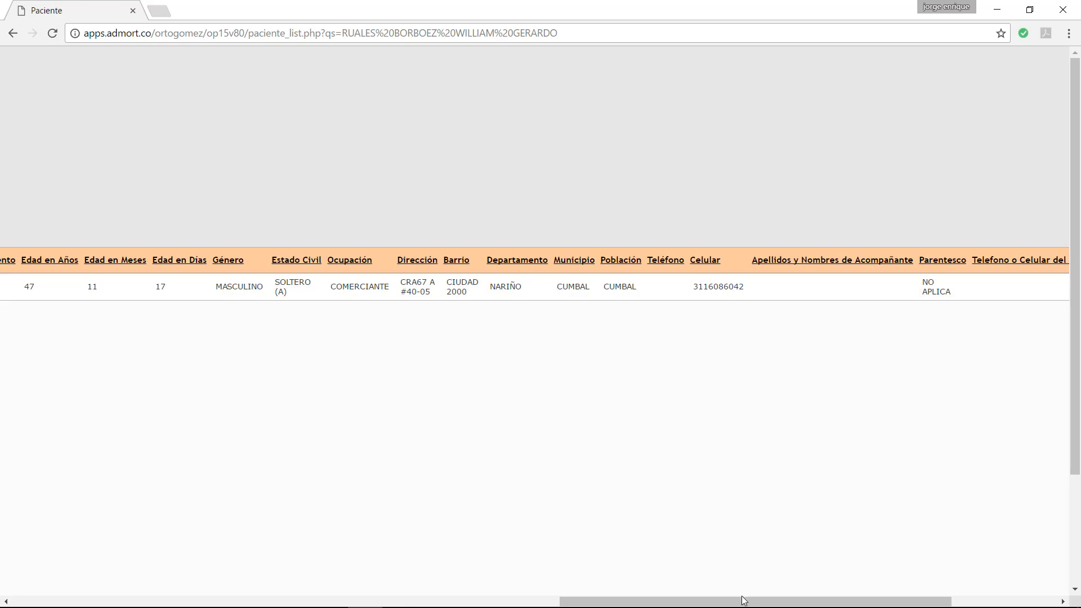
left_click_drag(788, 597, 153, 605)
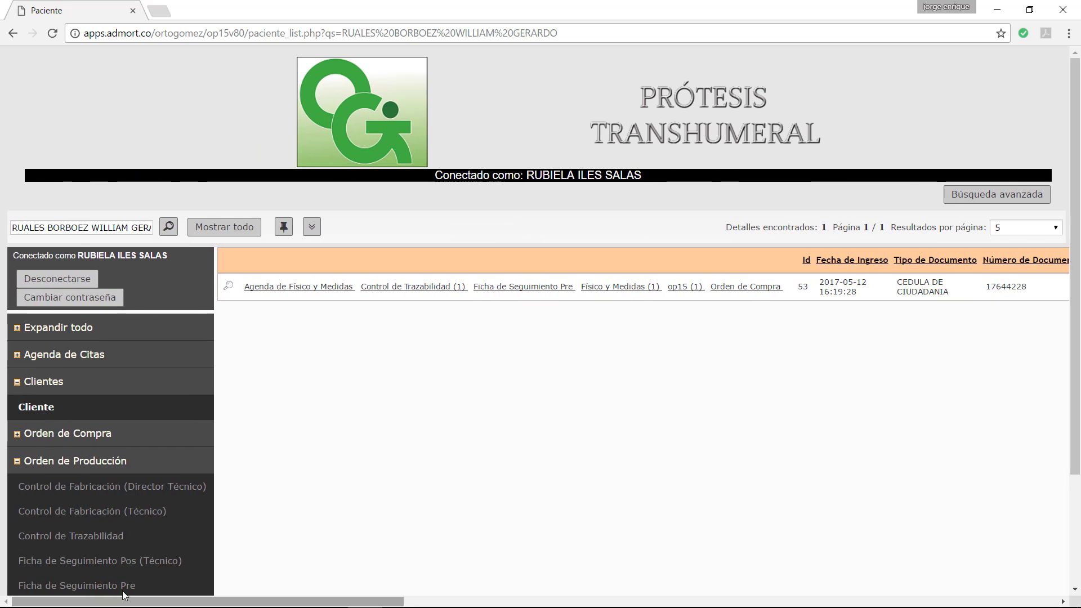
Step: Return to Orden de Producción (Recepción) and scroll the order table right to the PDF columns and back
scroll(208, 448, "down", 3)
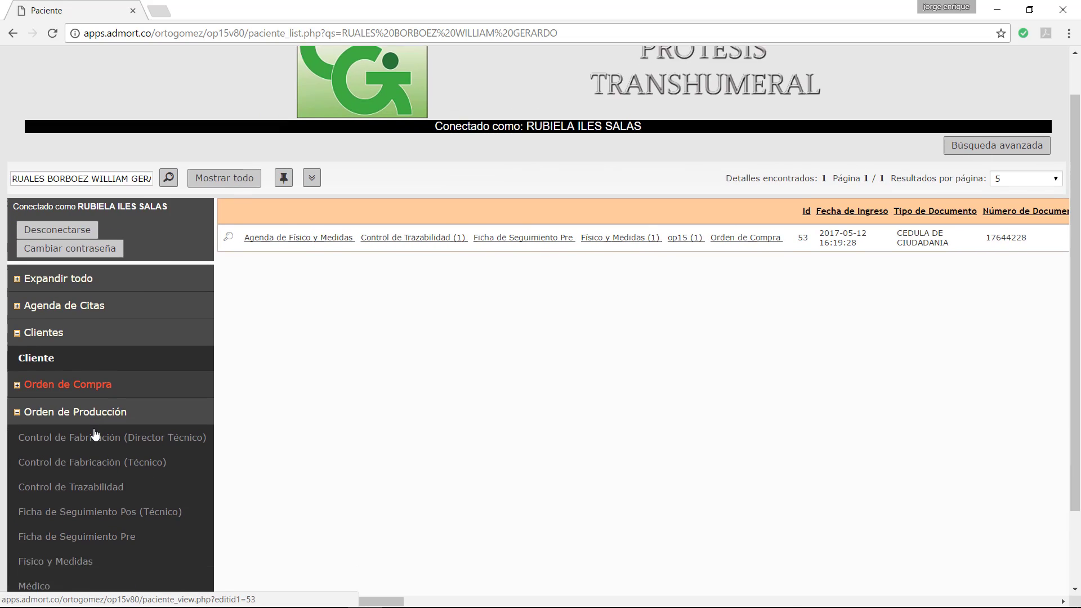
left_click(66, 515)
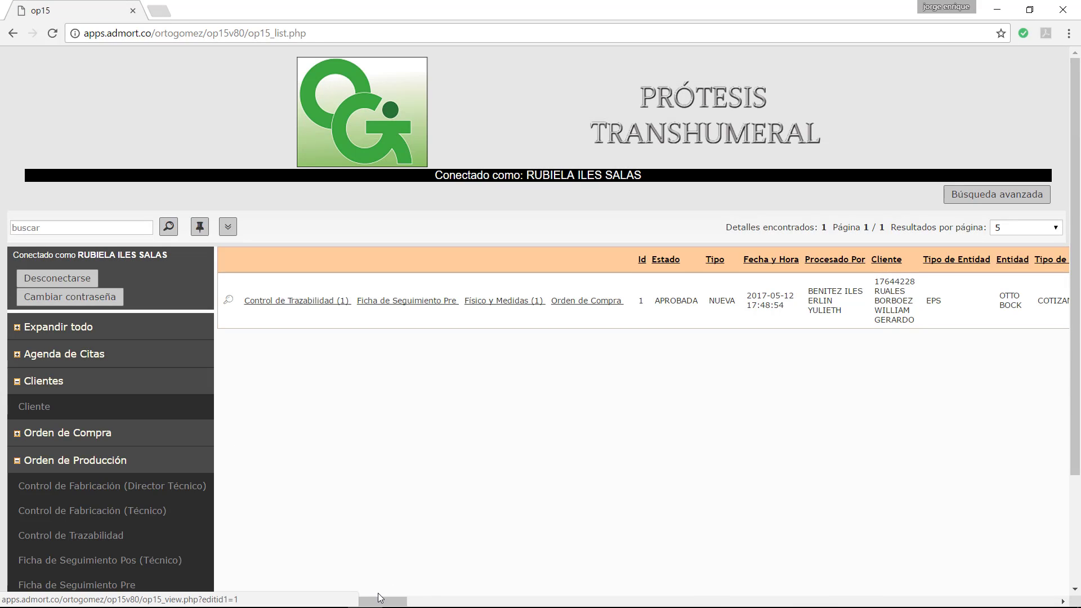
left_click_drag(380, 601, 673, 591)
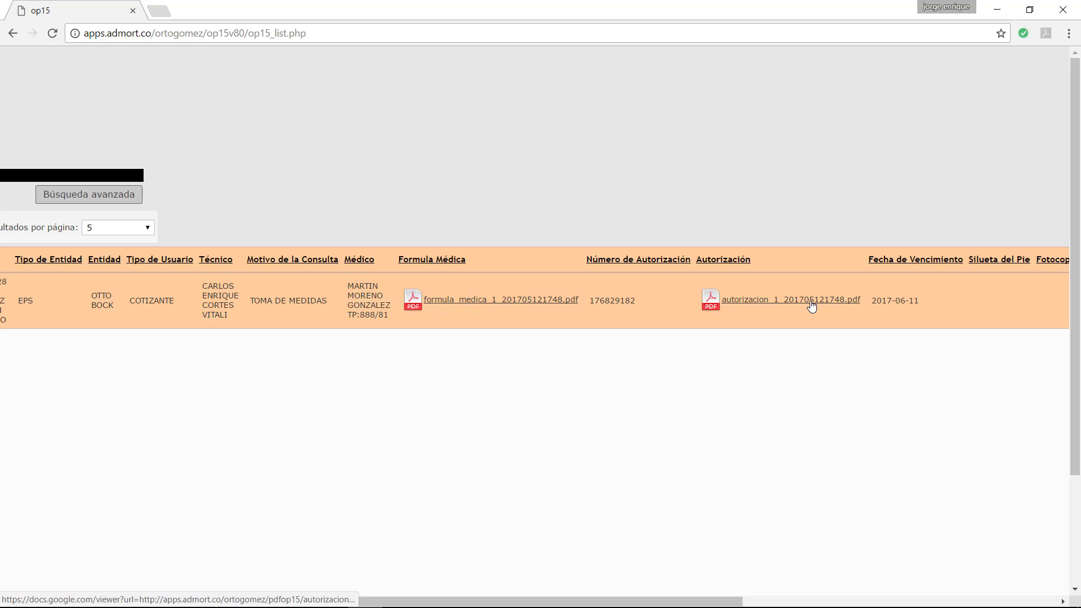
left_click_drag(465, 604, 102, 572)
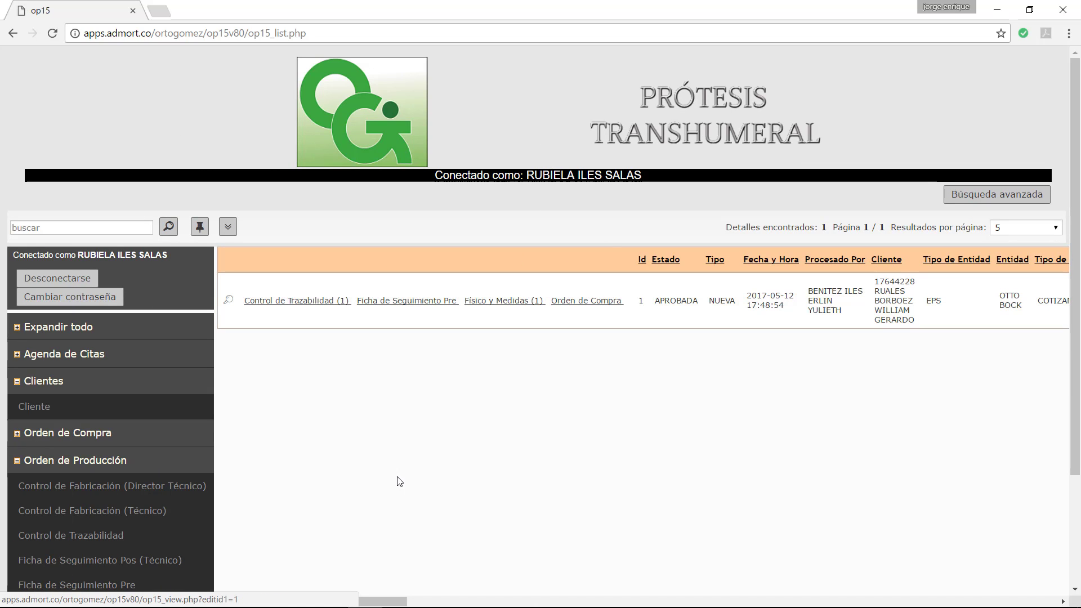
scroll(169, 446, "down", 2)
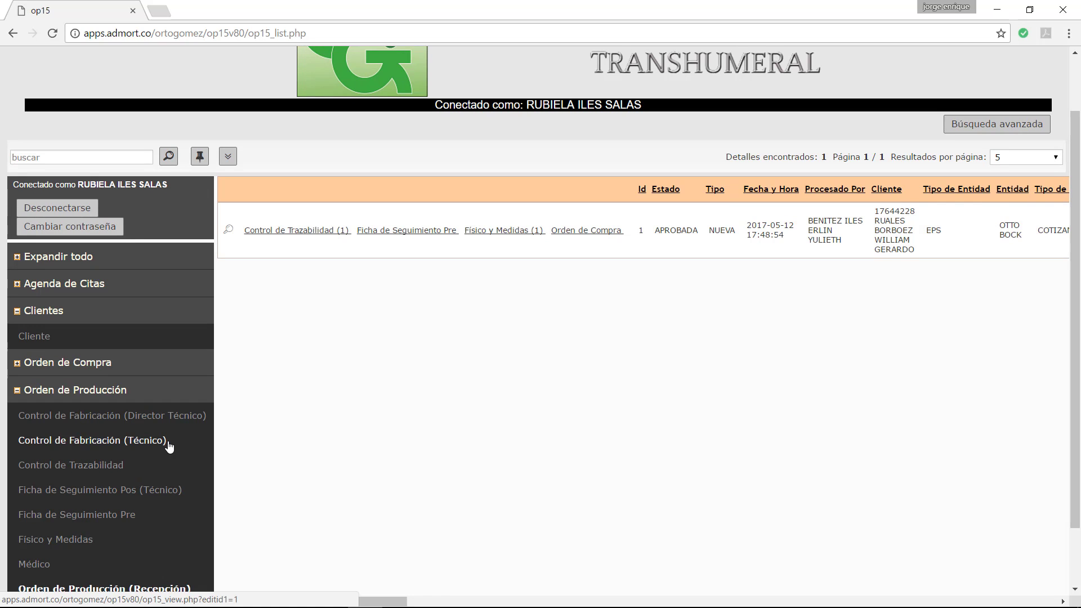
Step: Open the Control de Trazabilidad list showing record Id 1 (REALIZAR, INICIAR) for order 1
left_click(61, 466)
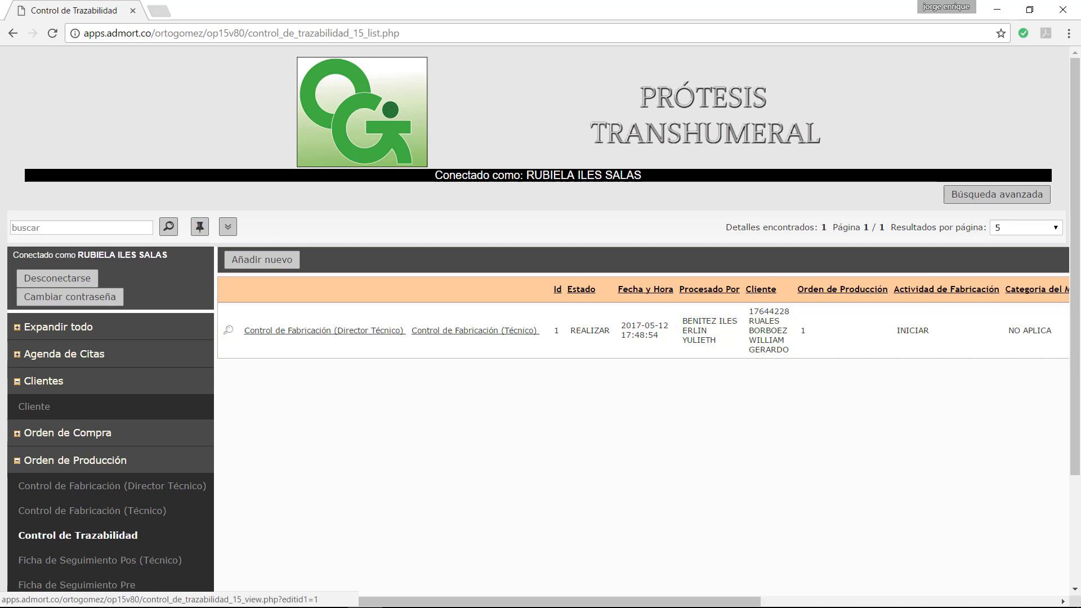
mouse_move(329, 602)
mouse_move(400, 595)
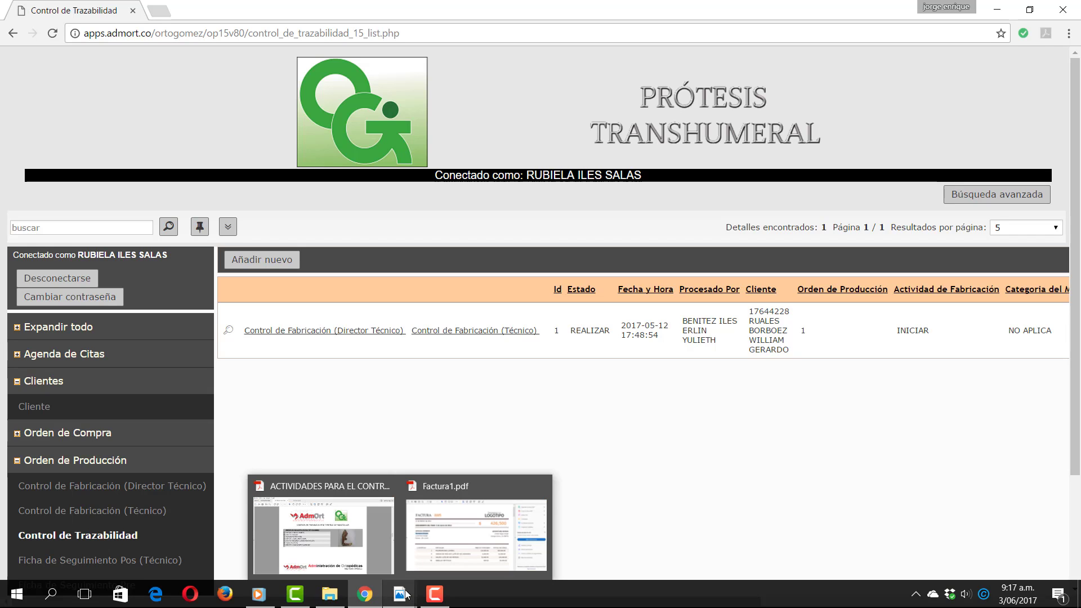
left_click(352, 541)
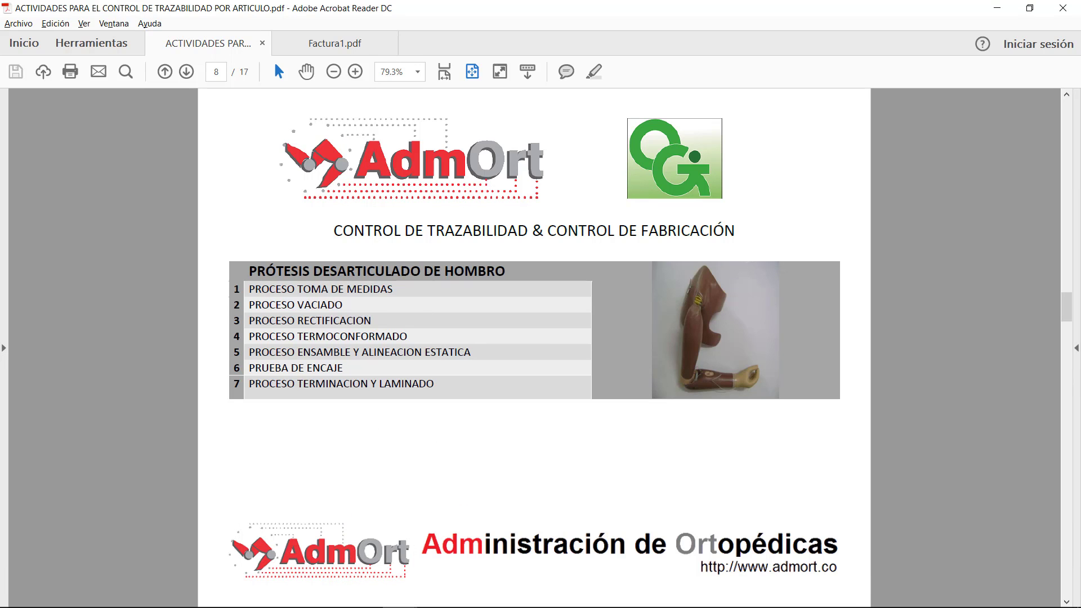
left_click(374, 600)
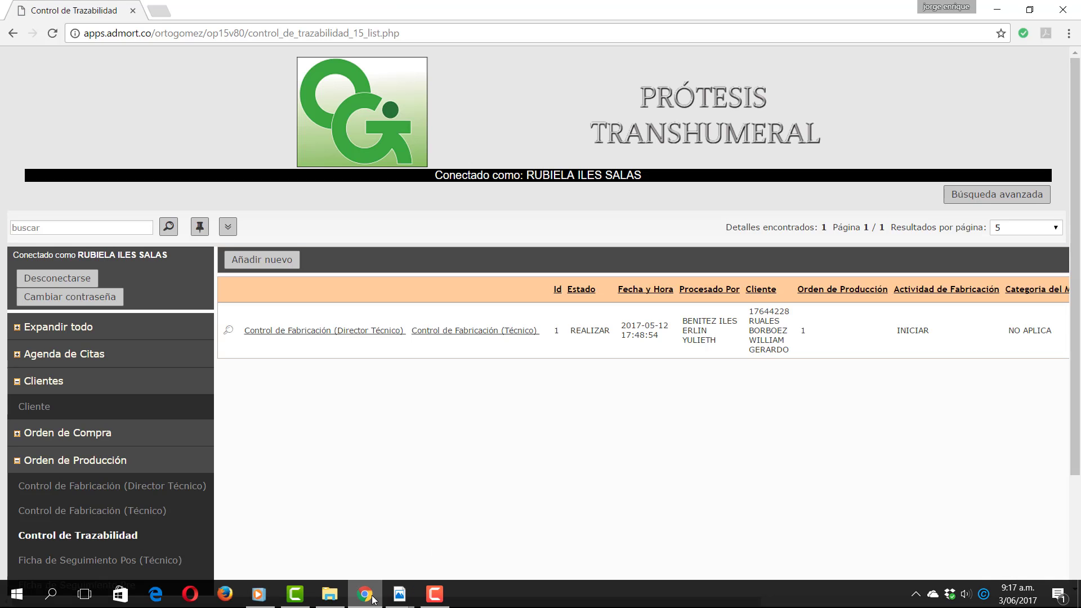
Step: Open and leave a new-record form, then select the client's ID and name in the Cliente cell
left_click(246, 260)
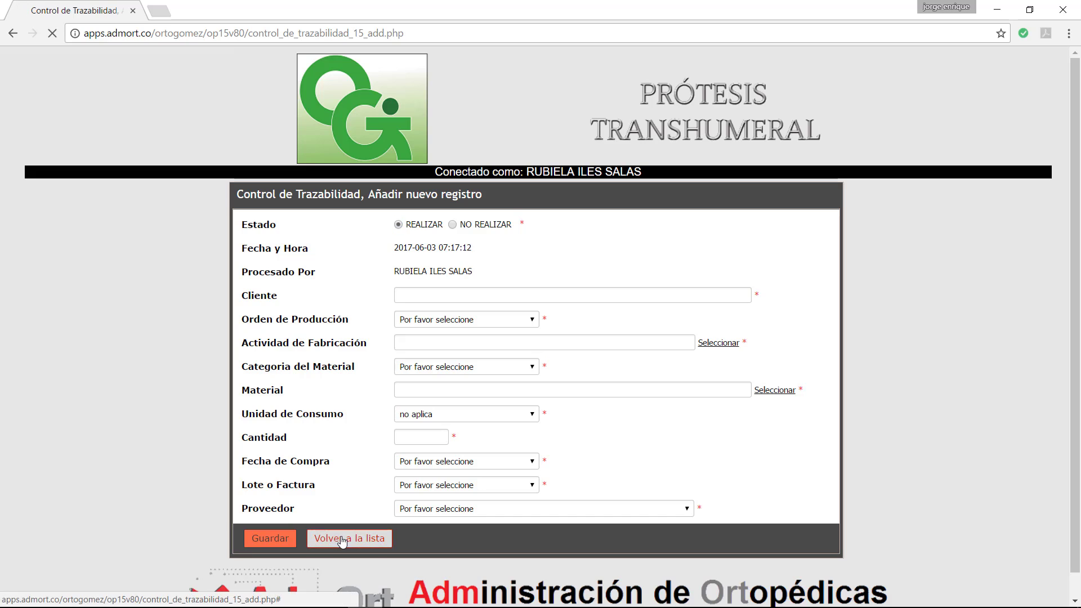
left_click(349, 538)
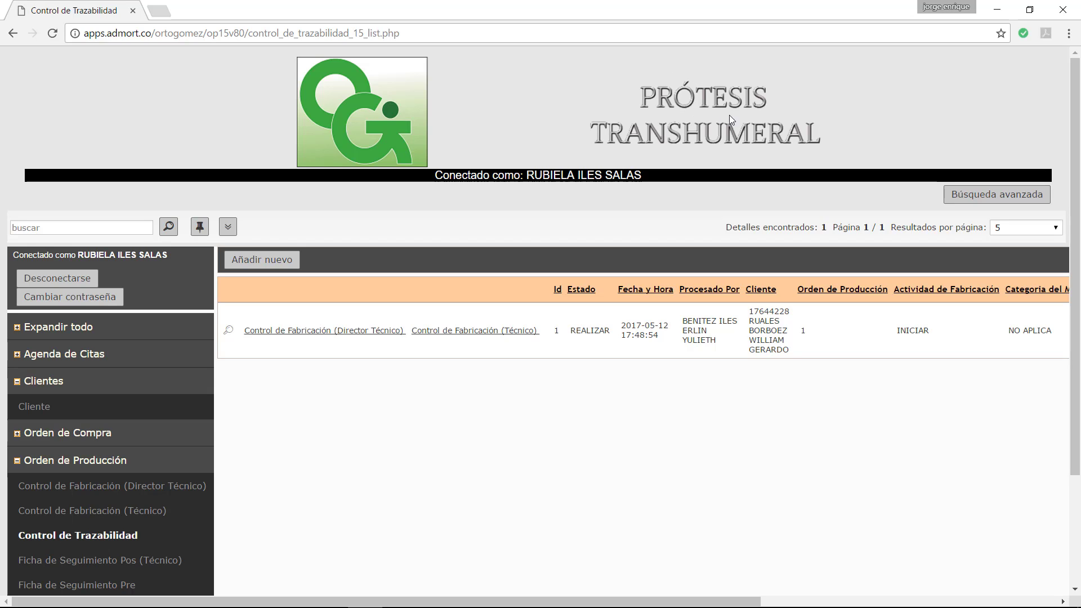
left_click(47, 228)
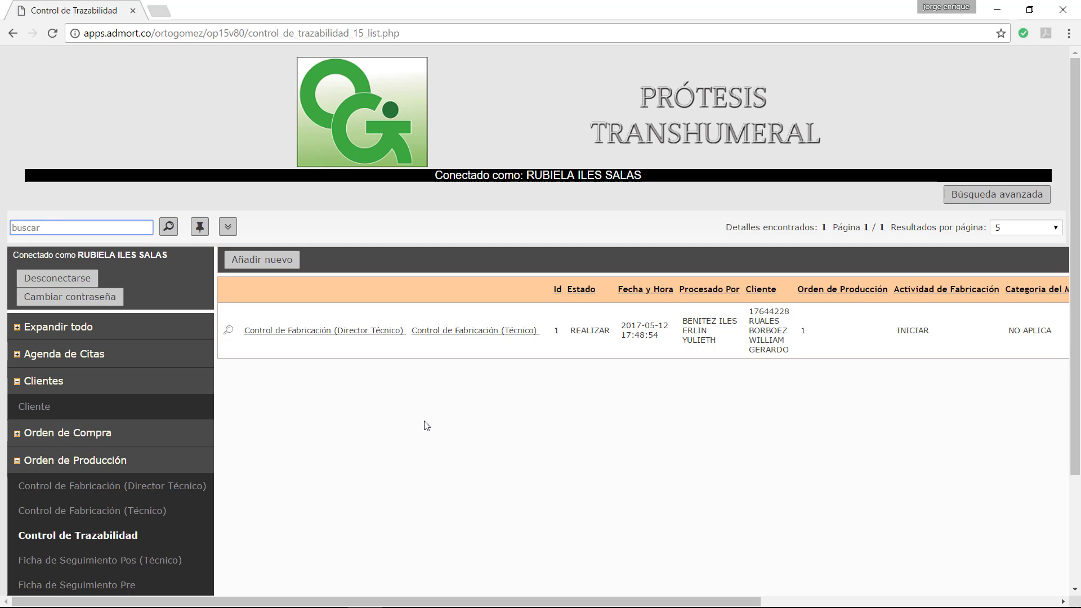
left_click(755, 312)
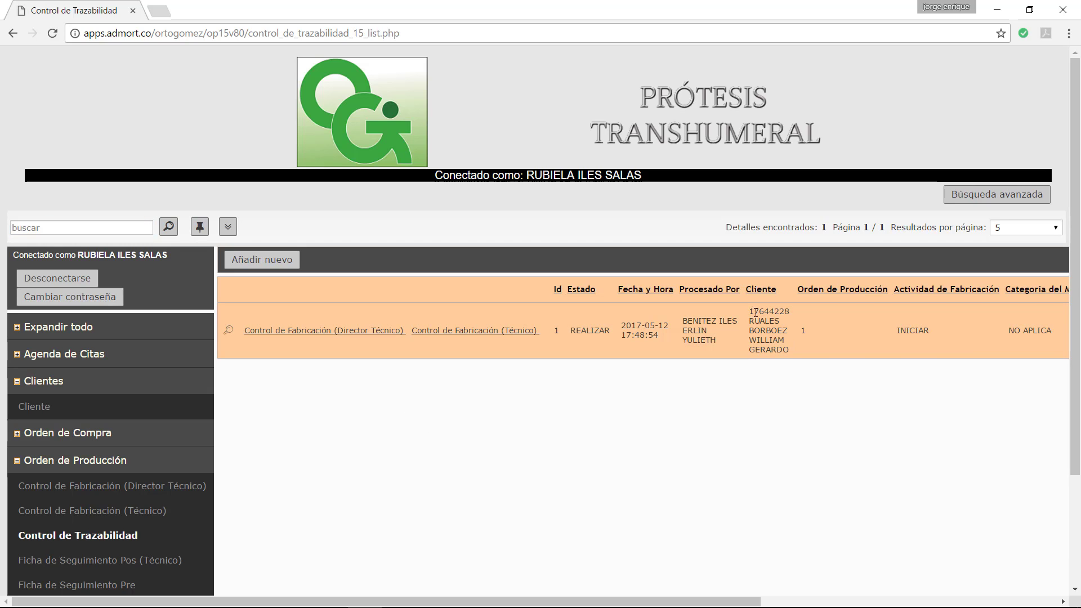
left_click_drag(755, 311, 791, 346)
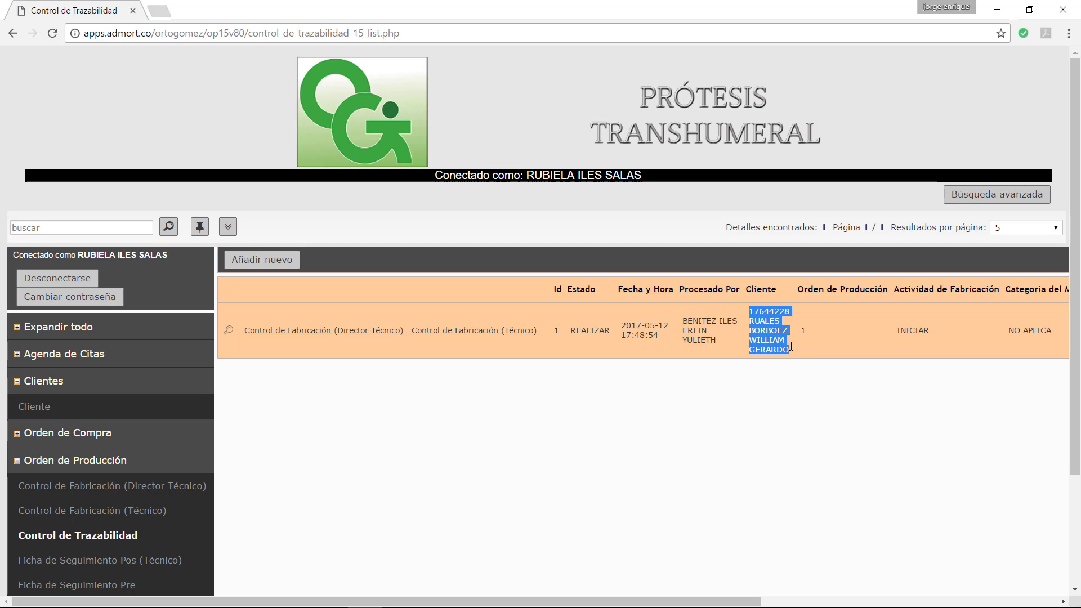
Step: Search the Control de Trazabilidad list for the client's surname, leaving only record Id 1
left_click(104, 226)
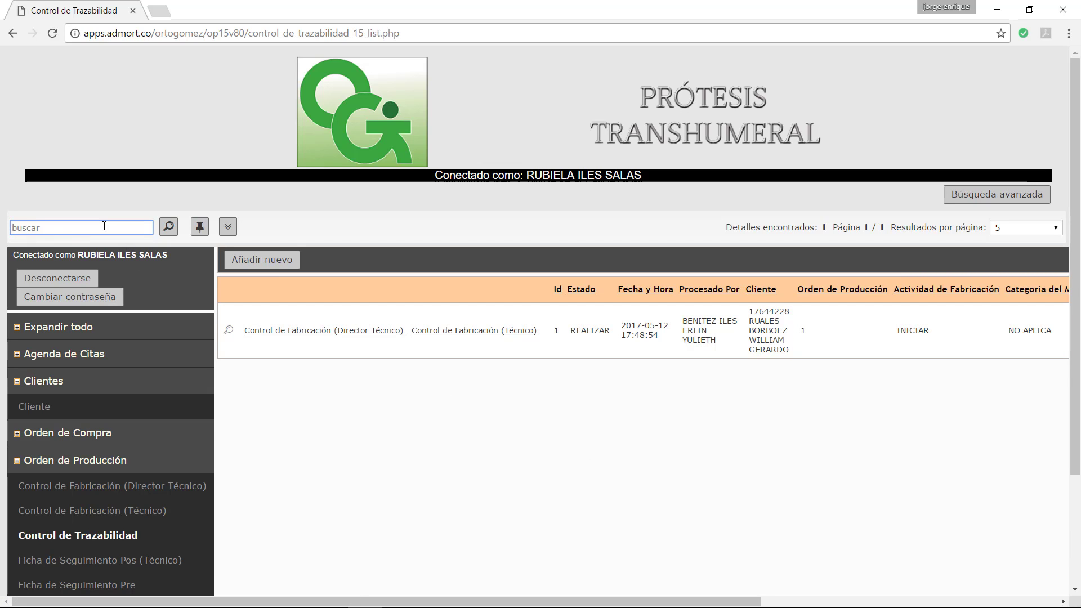
type("RUALES")
left_click(169, 227)
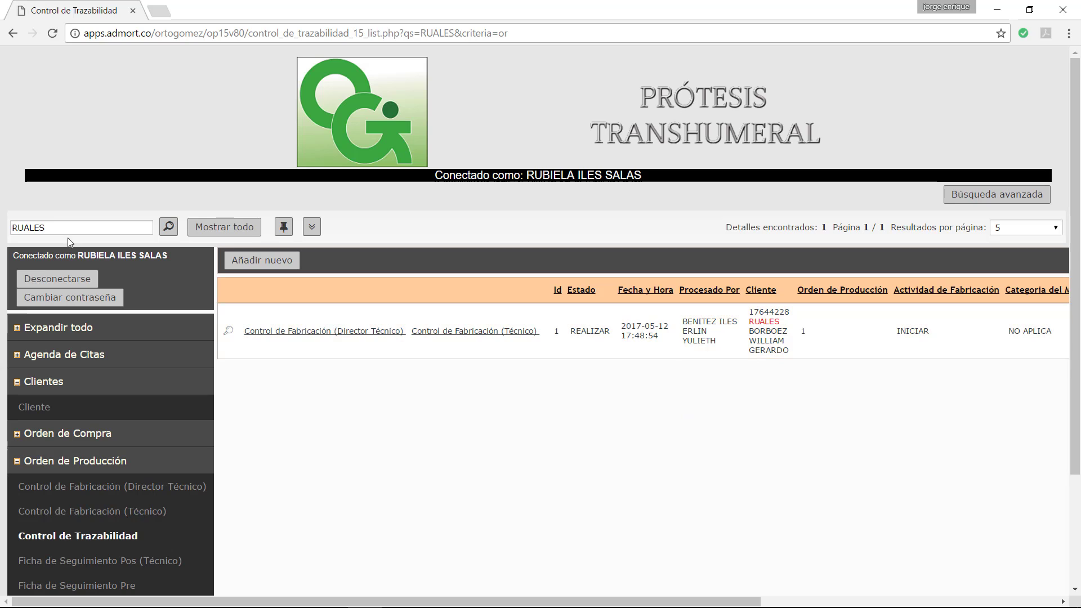
left_click_drag(61, 228, 11, 228)
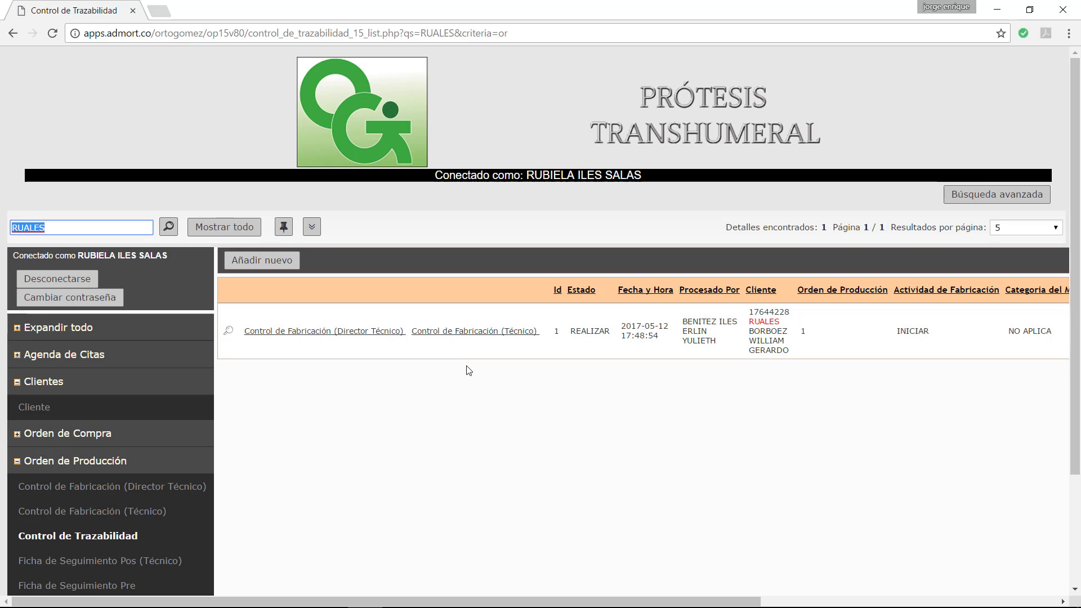
key("BackSpace")
left_click(766, 440)
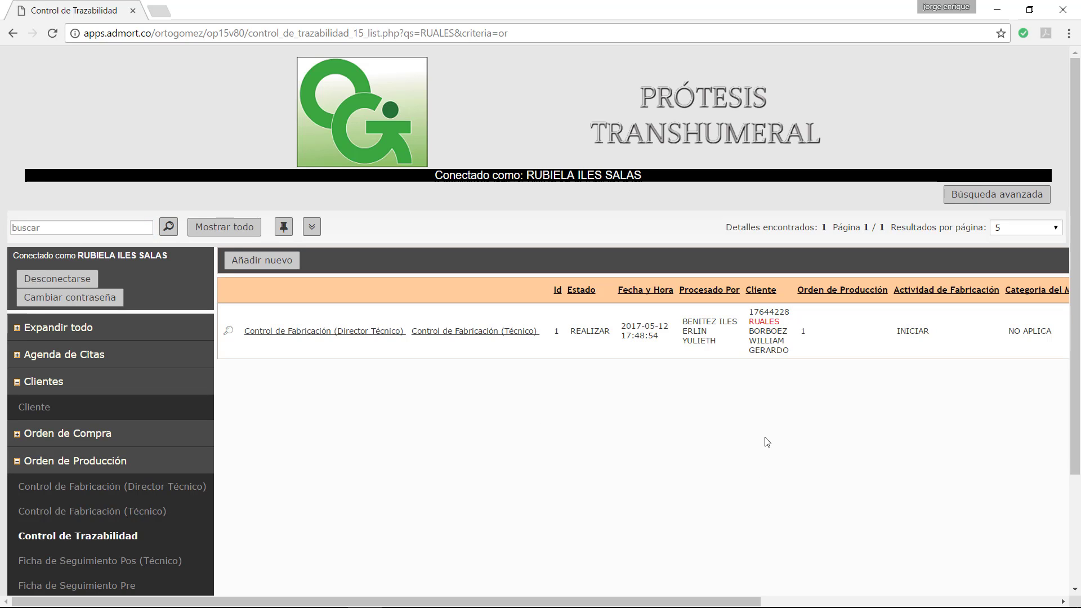
left_click(256, 265)
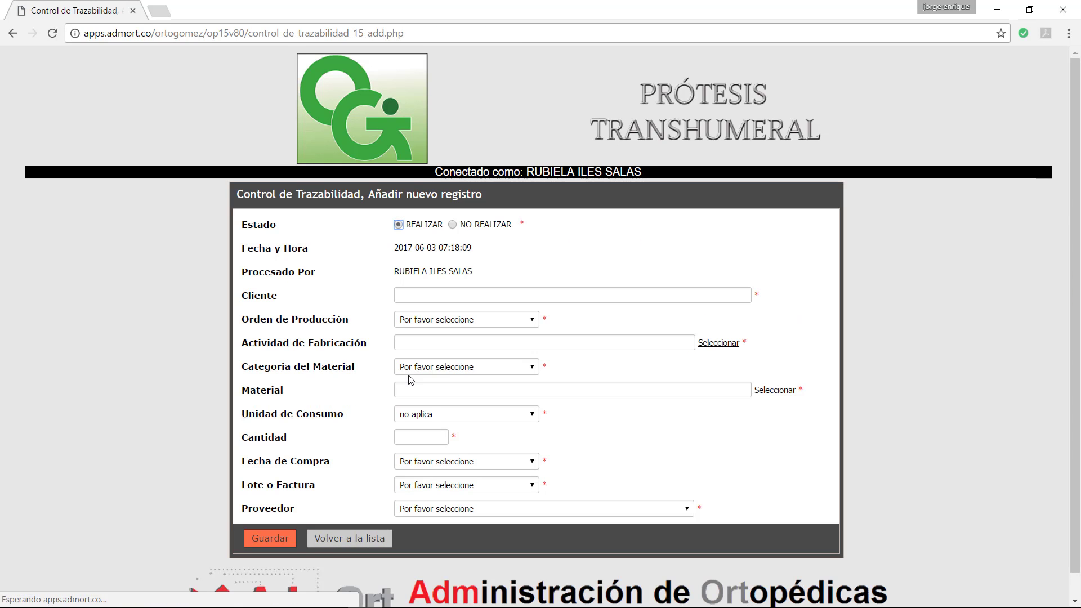
left_click(350, 541)
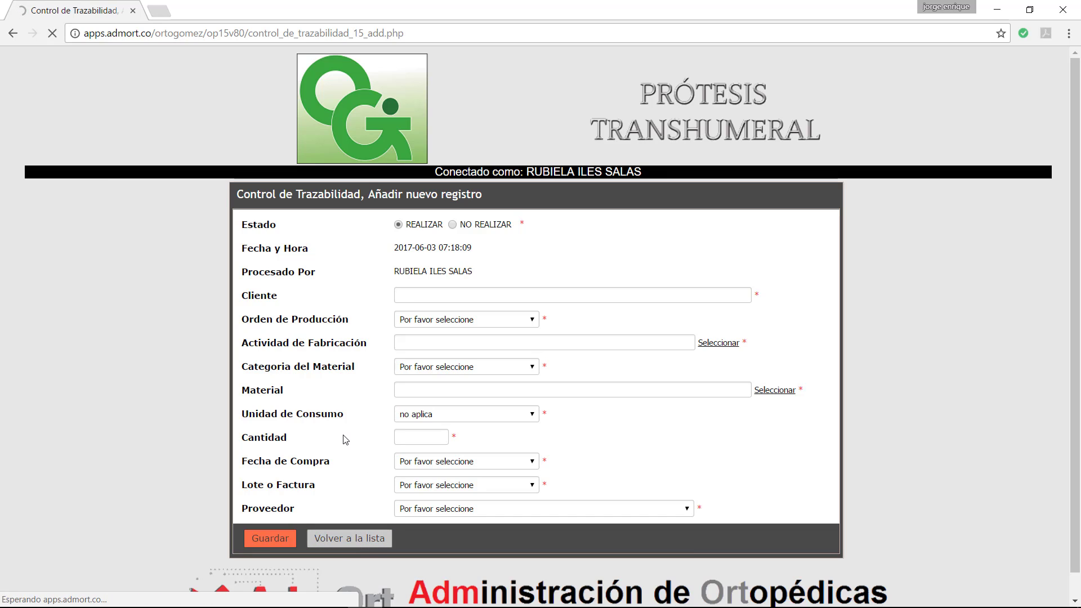
scroll(345, 440, "down", 1)
left_click(346, 518)
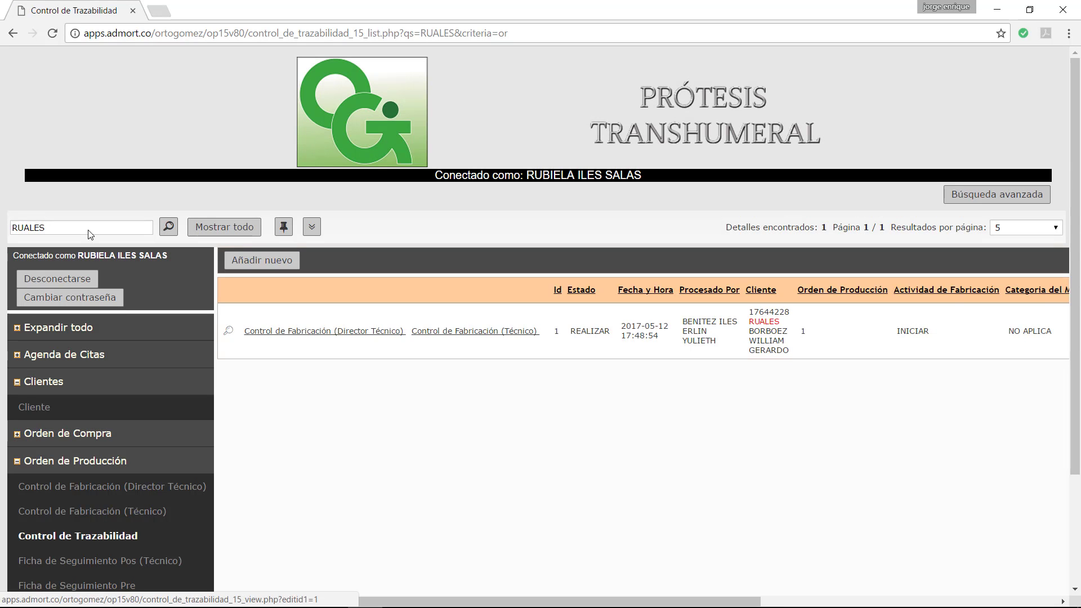
Step: Clear the search filter to show all records, then select the first digits of the client's ID
double_click(86, 228)
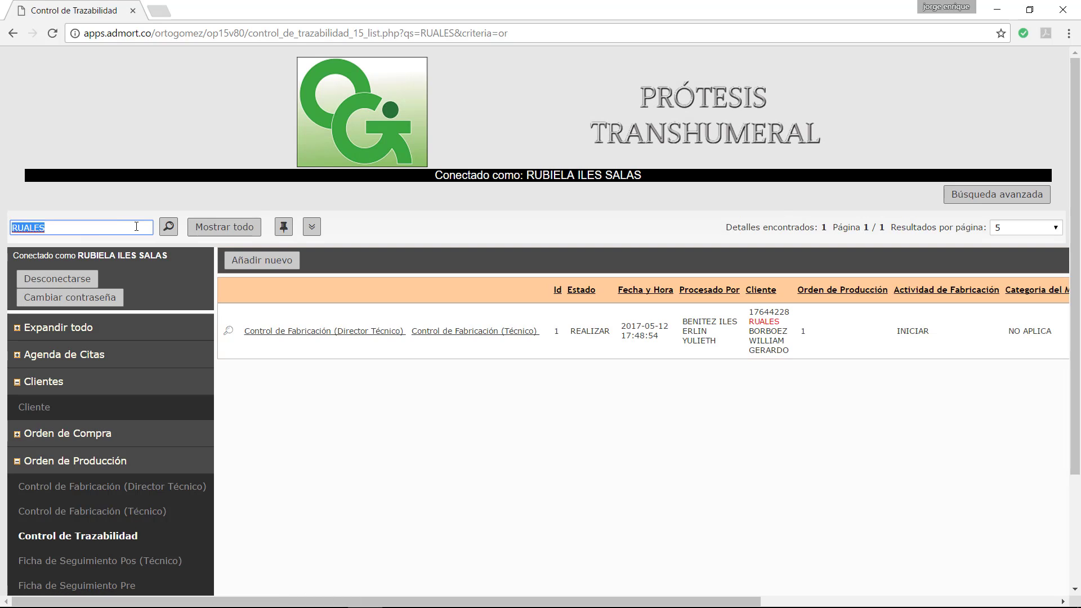
left_click(224, 227)
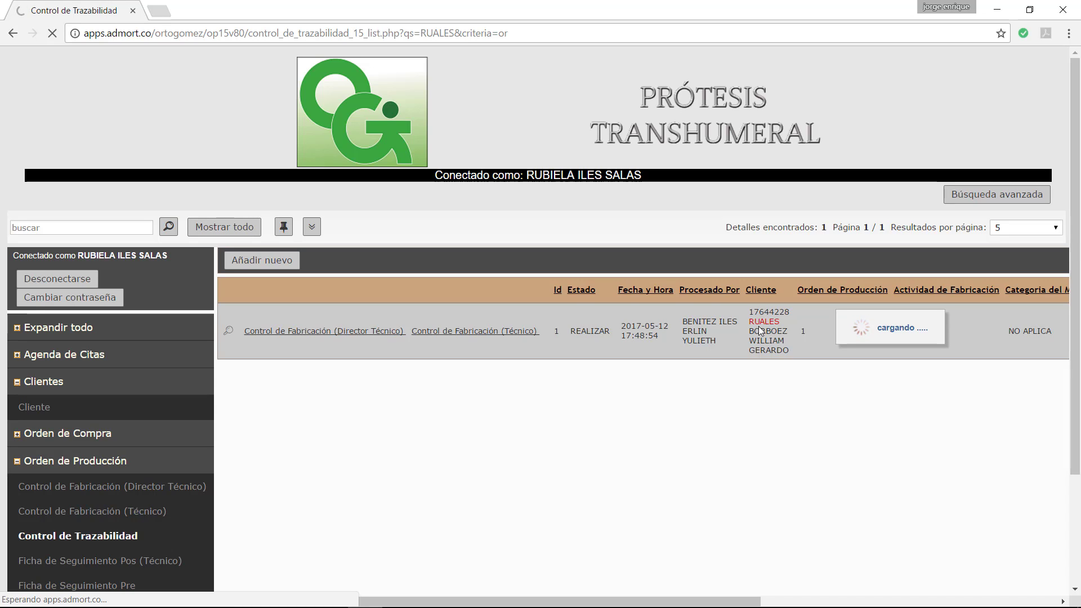
mouse_move(365, 594)
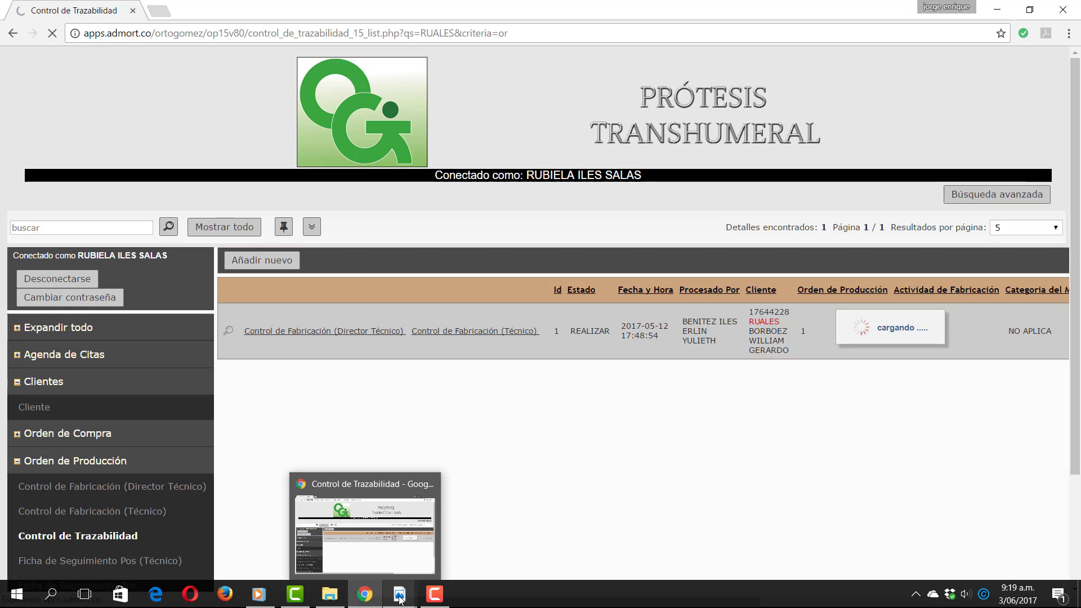
left_click(265, 602)
left_click(471, 418)
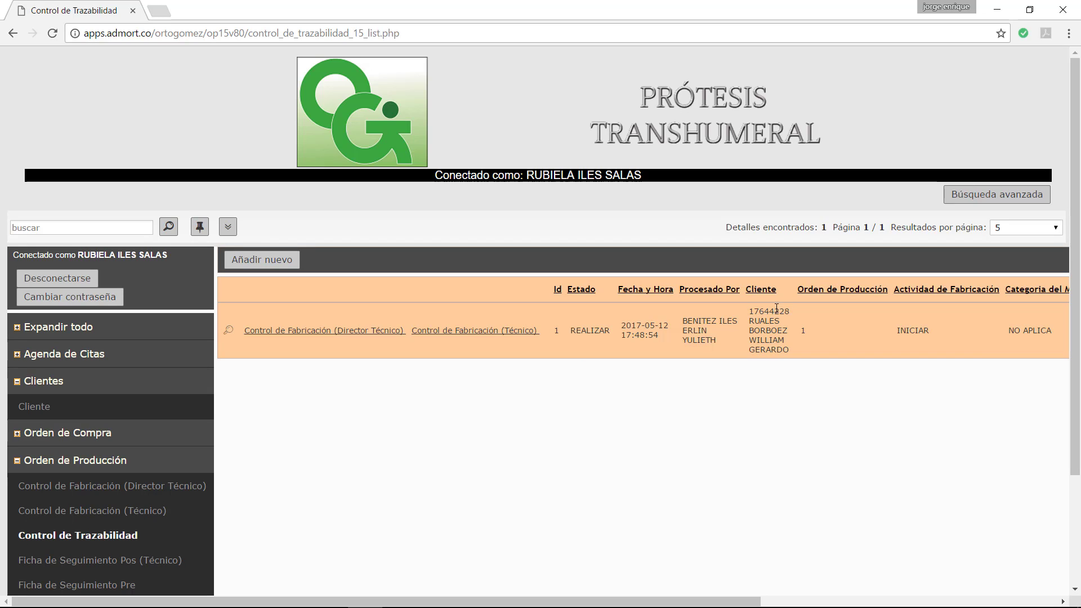
left_click_drag(775, 310, 749, 310)
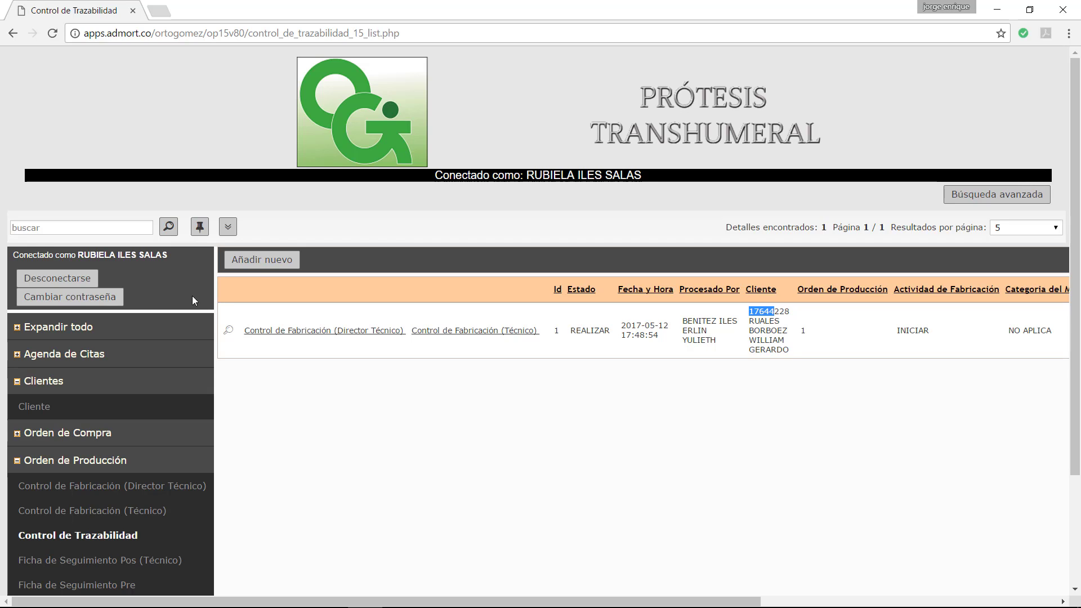
Step: Start a new traceability record with the client's first ID digits entered, then choose to abandon it
left_click(258, 261)
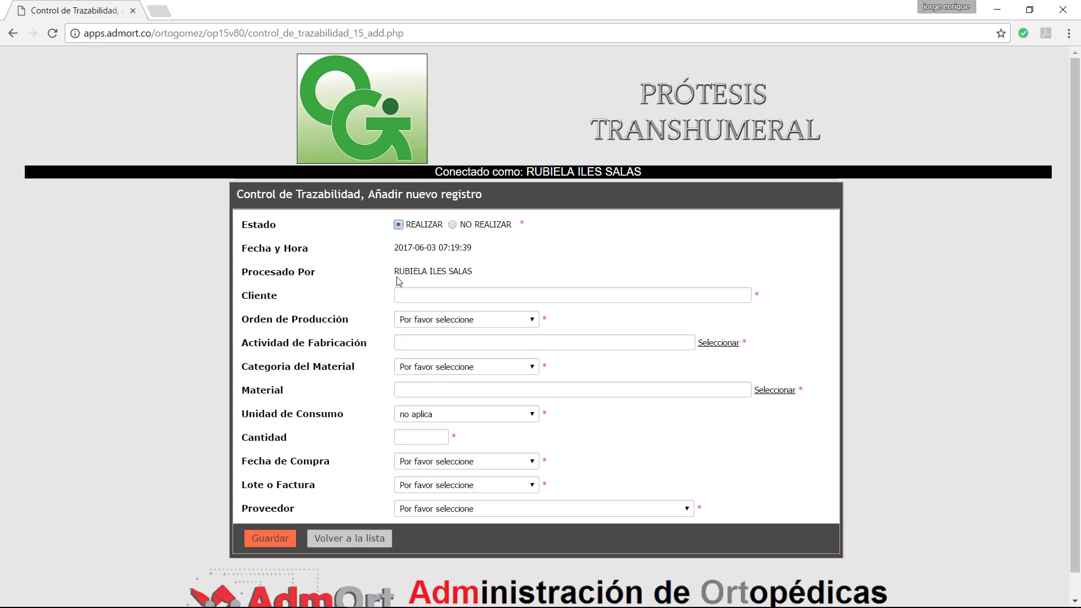
left_click(405, 299)
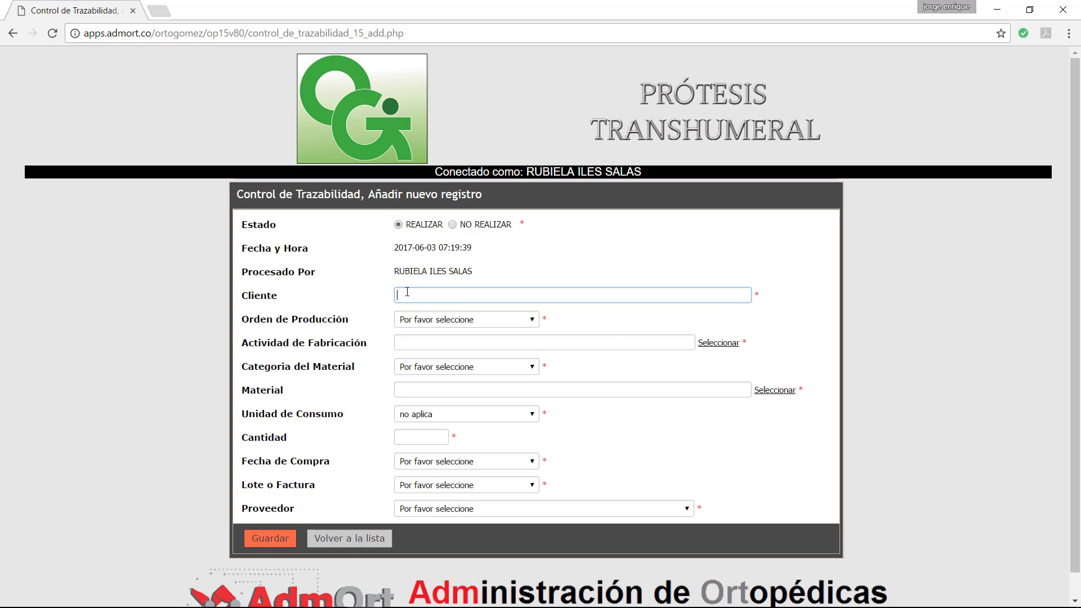
type("17")
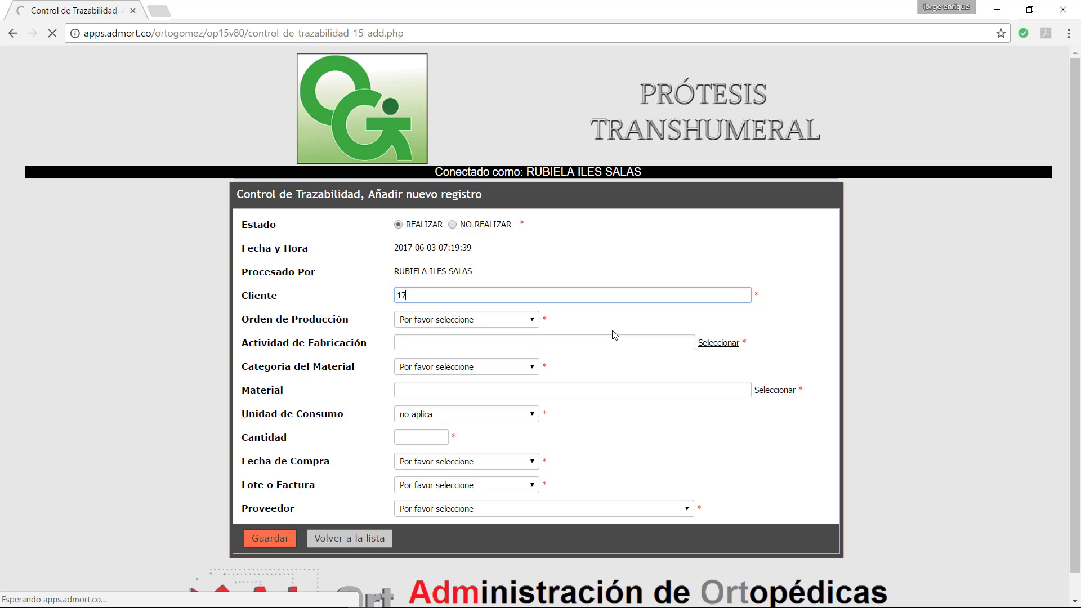
left_click(341, 541)
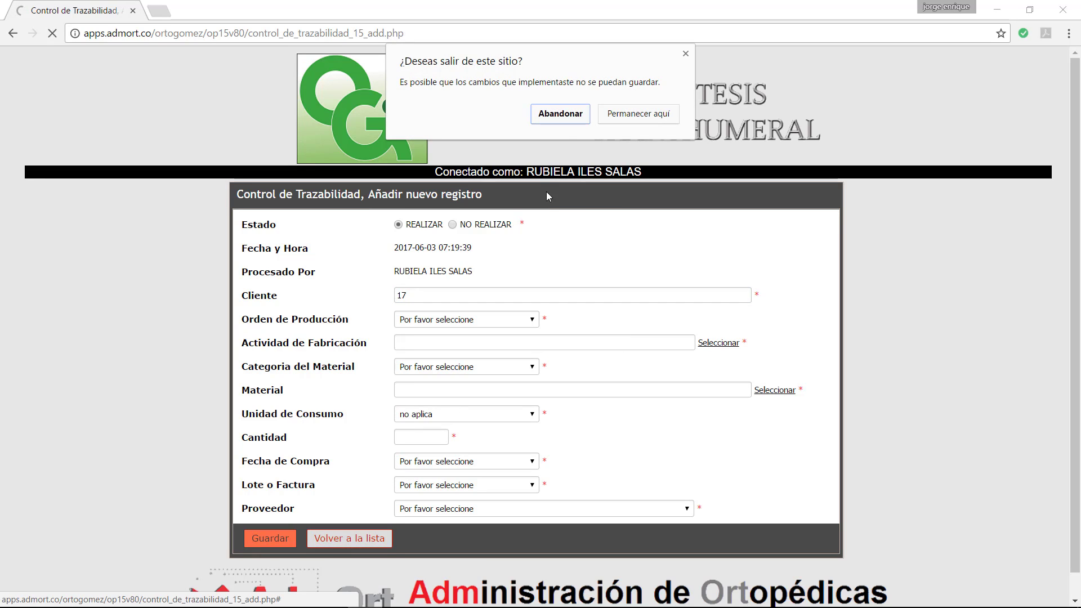
left_click(559, 111)
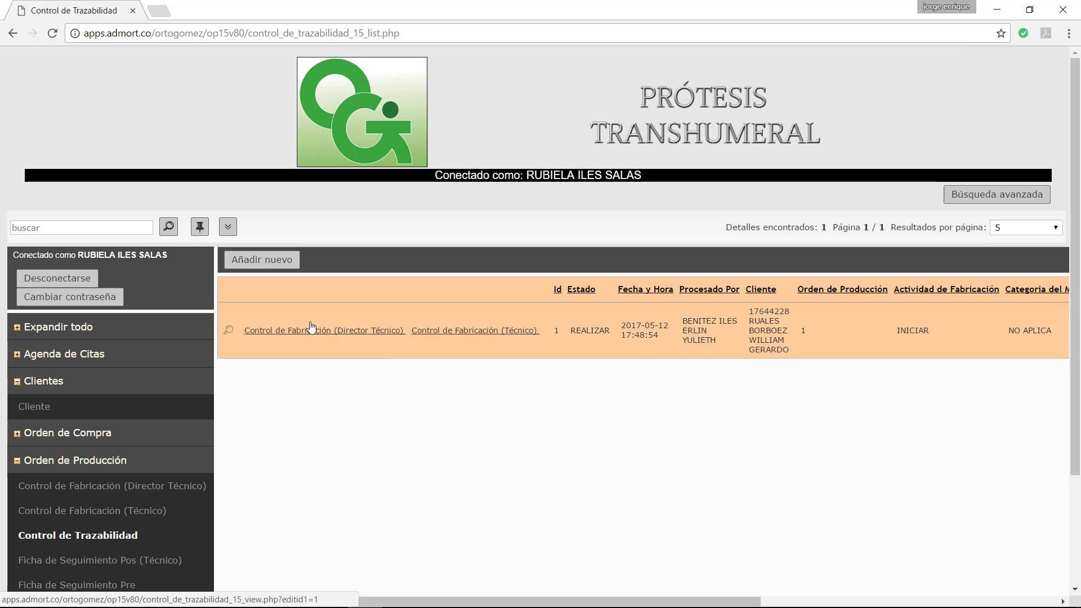
Step: Abandon the unsaved record and bring the ACTIVIDADES PDF in Acrobat to the front
left_click(256, 263)
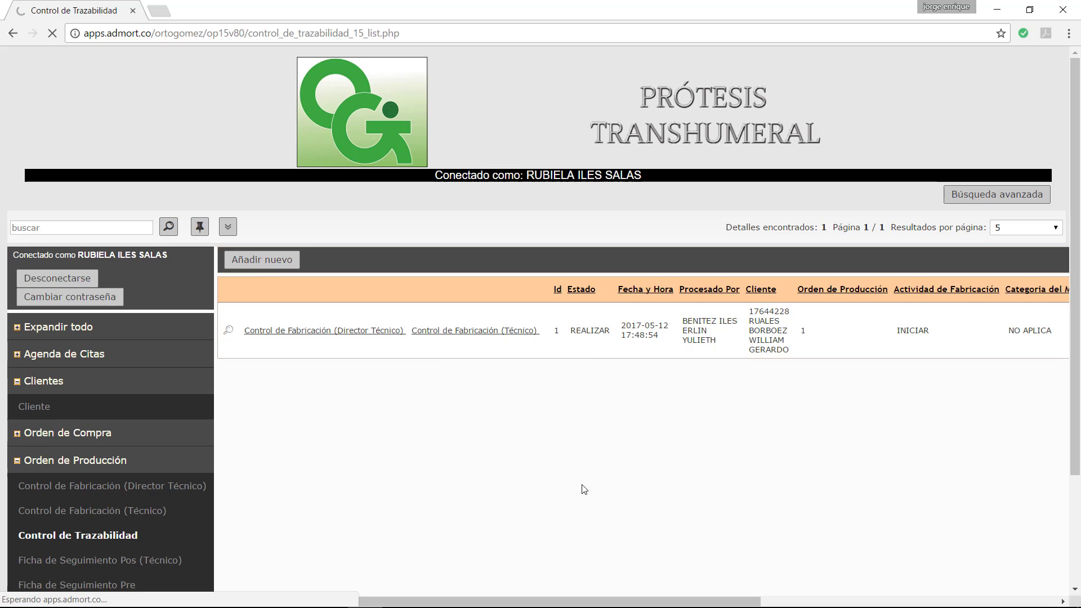
mouse_move(572, 607)
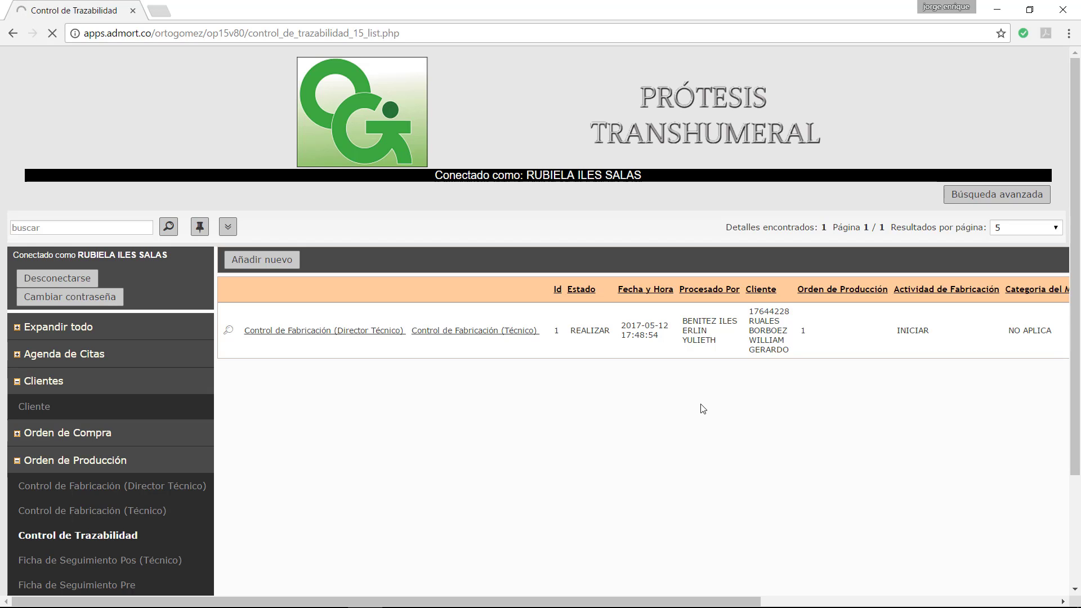
mouse_move(402, 597)
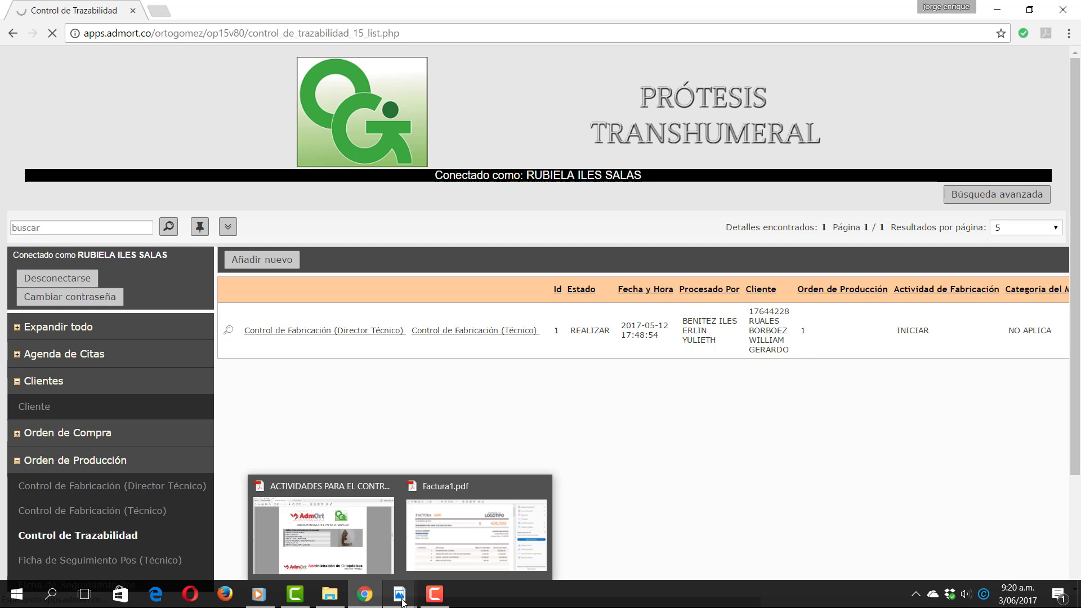
left_click(312, 528)
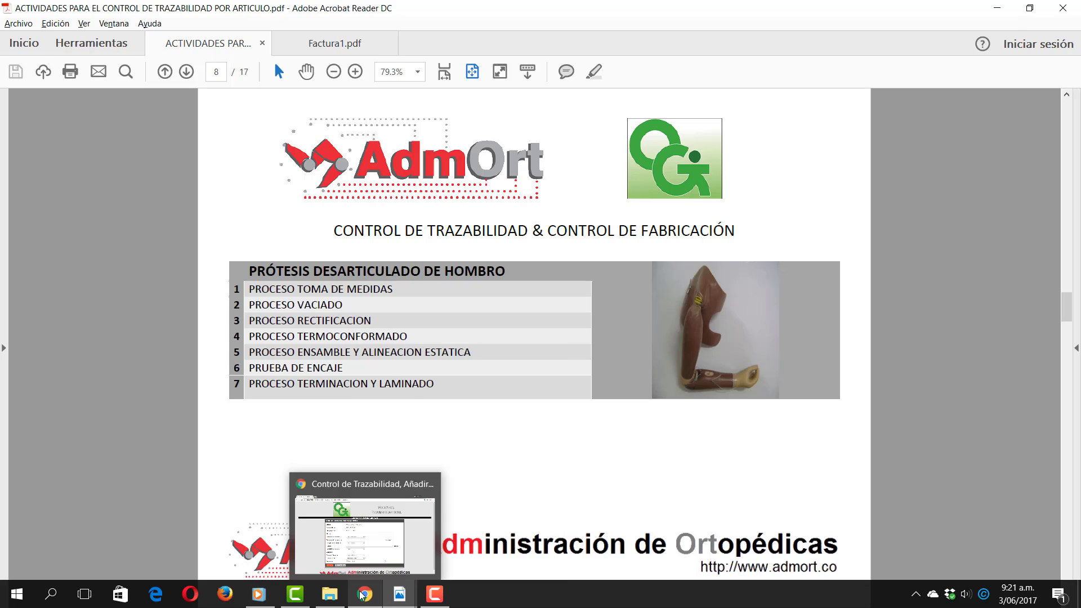
Step: Switch from Acrobat back to the AdmOrt Control de Trazabilidad list in Chrome
left_click(362, 595)
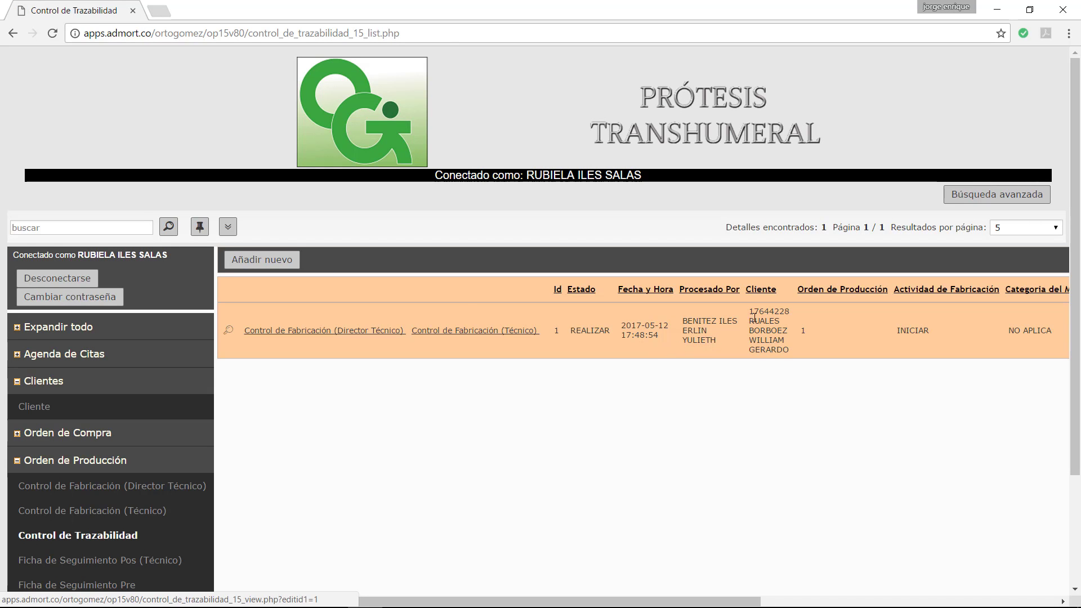
Step: Open the Añadir nuevo form, with Estado preset to REALIZAR and Unidad de Consumo to no aplica
left_click(262, 259)
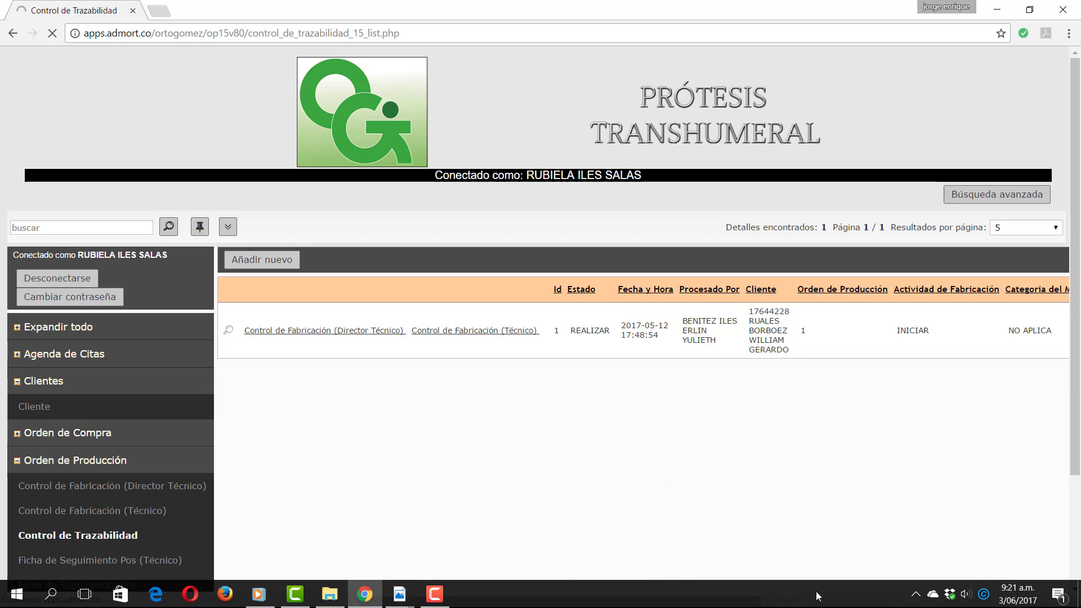
mouse_move(439, 600)
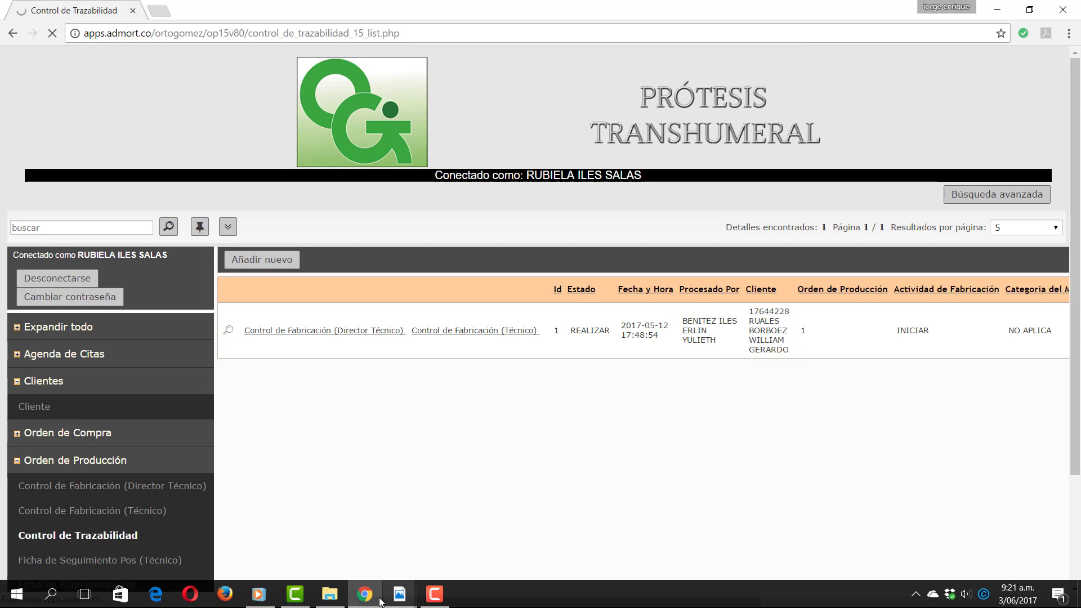
mouse_move(399, 596)
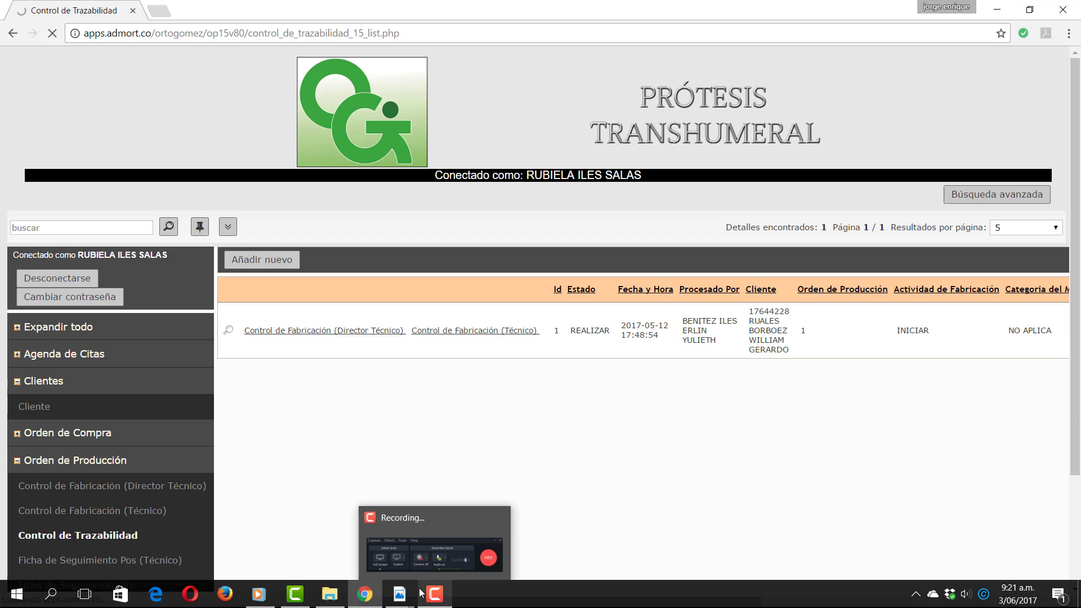
left_click(428, 593)
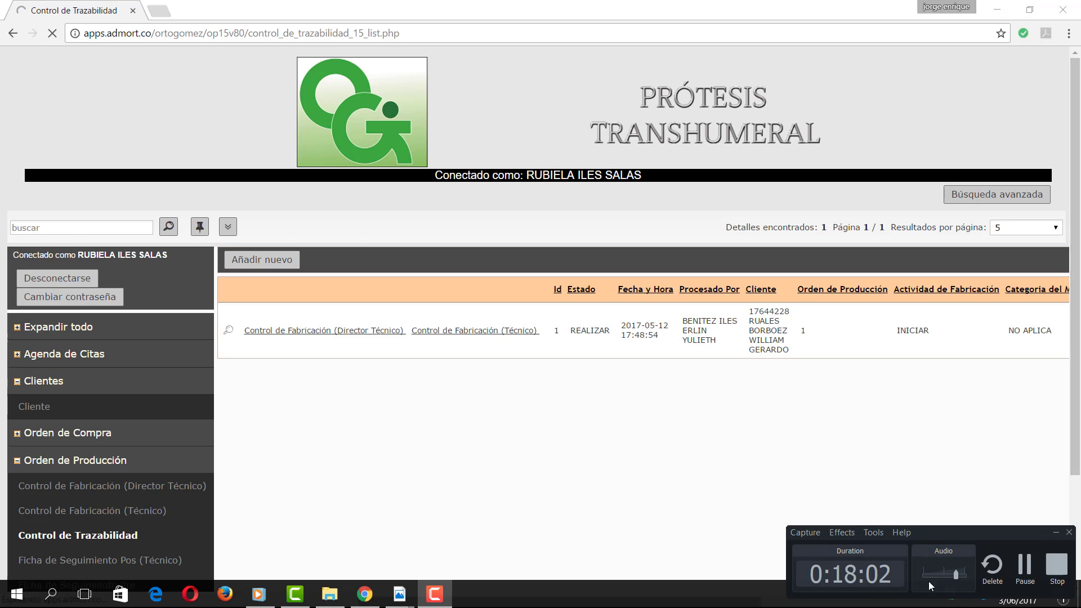
left_click(1021, 565)
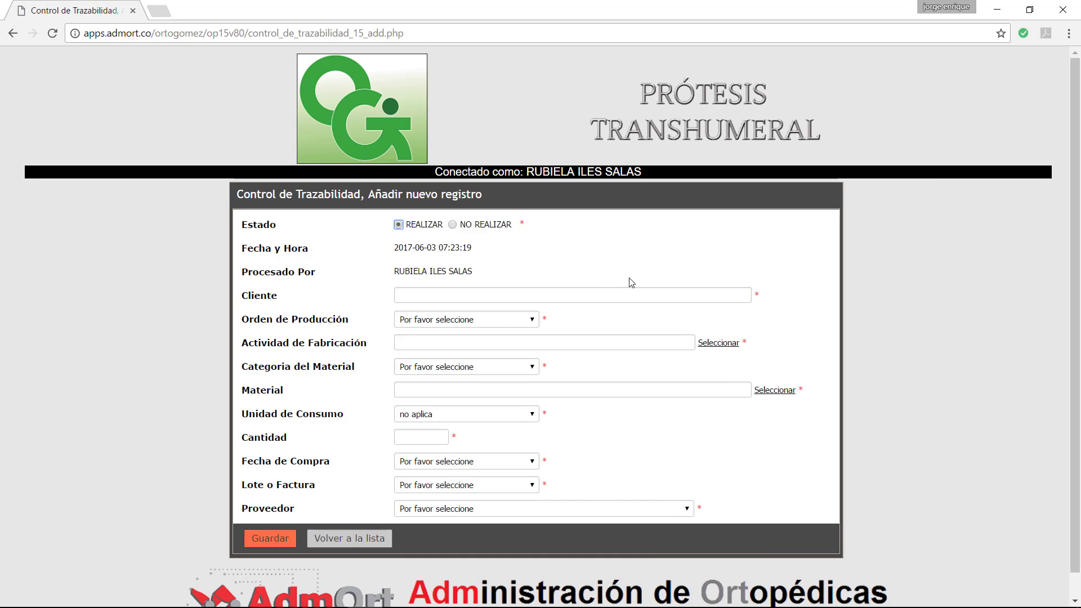
Step: Enter the client's number in Cliente and accept the matching autocomplete suggestion
left_click(421, 289)
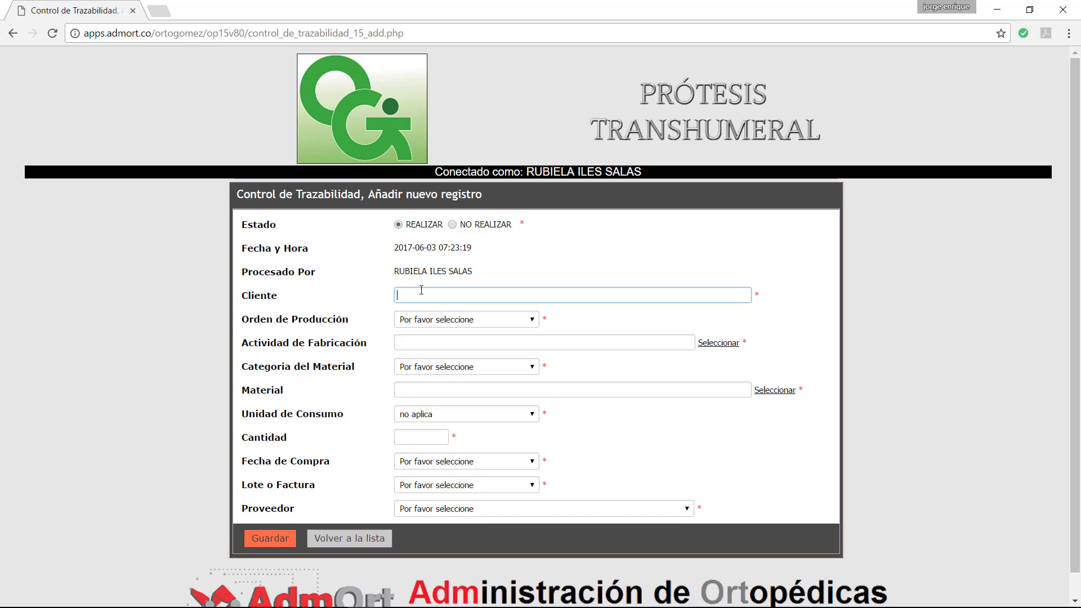
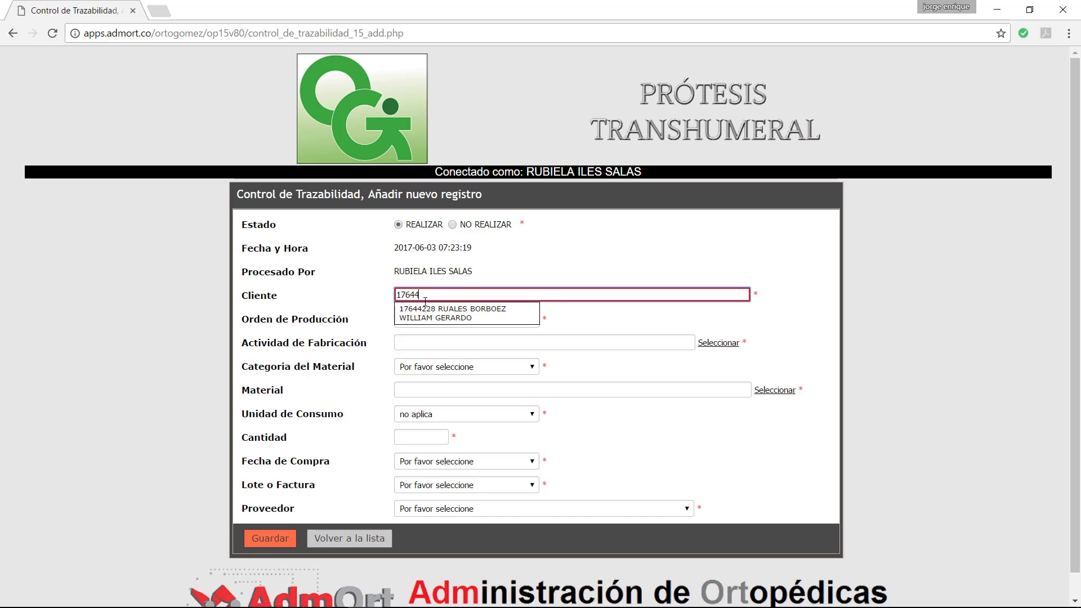
left_click(462, 317)
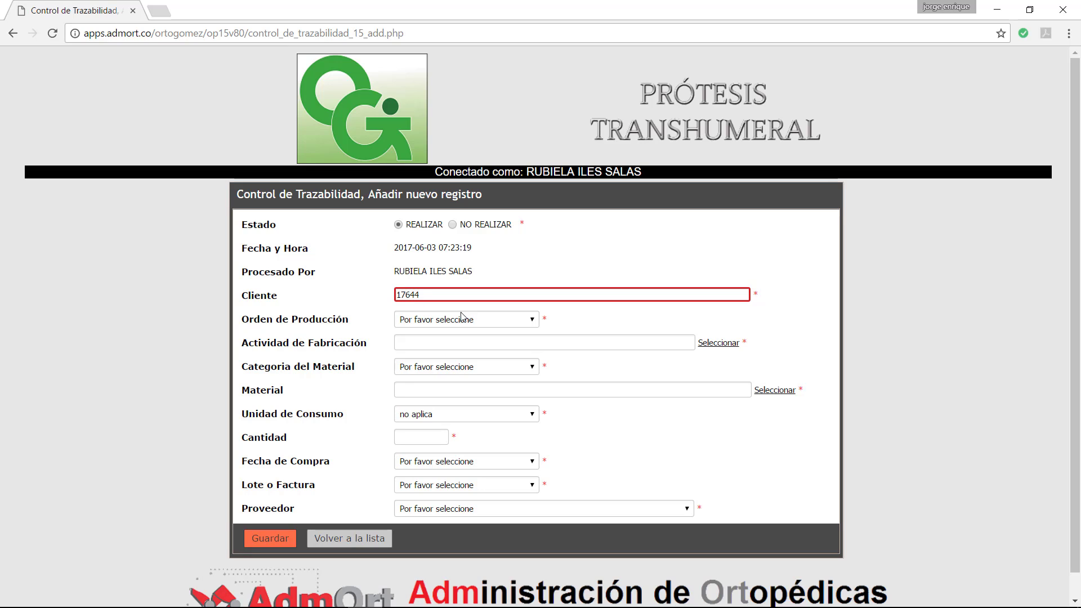
double_click(433, 294)
key("End")
key("BackSpace")
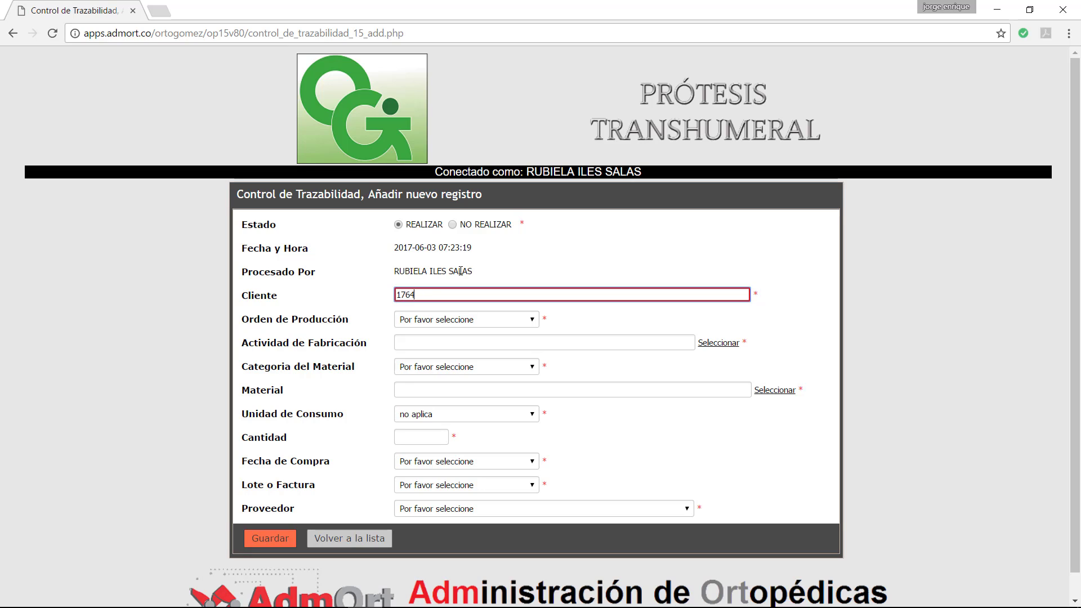
key("Down")
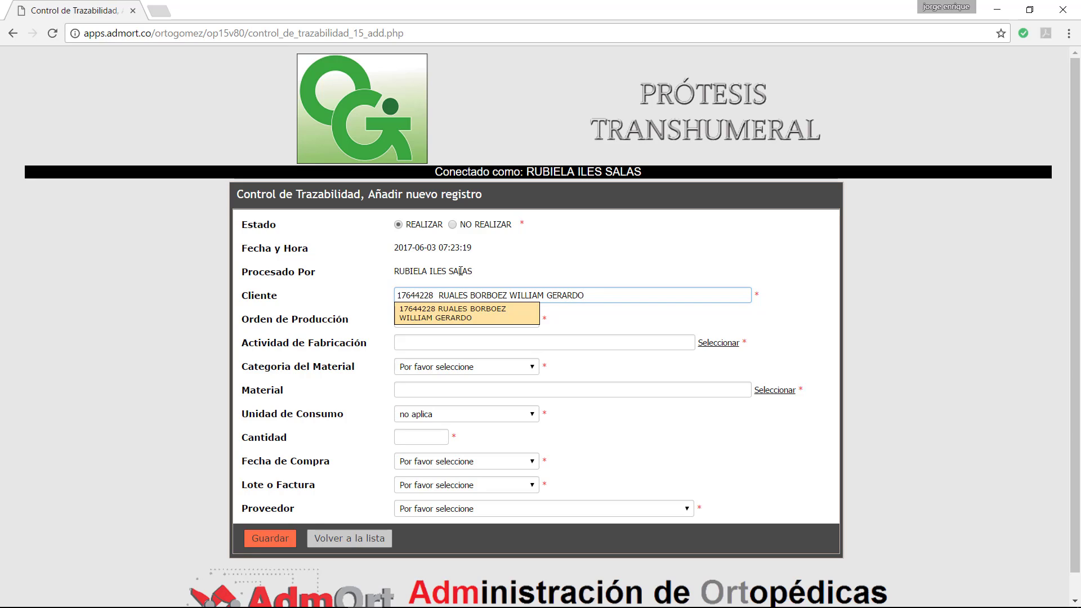
key("Down")
key("Tab")
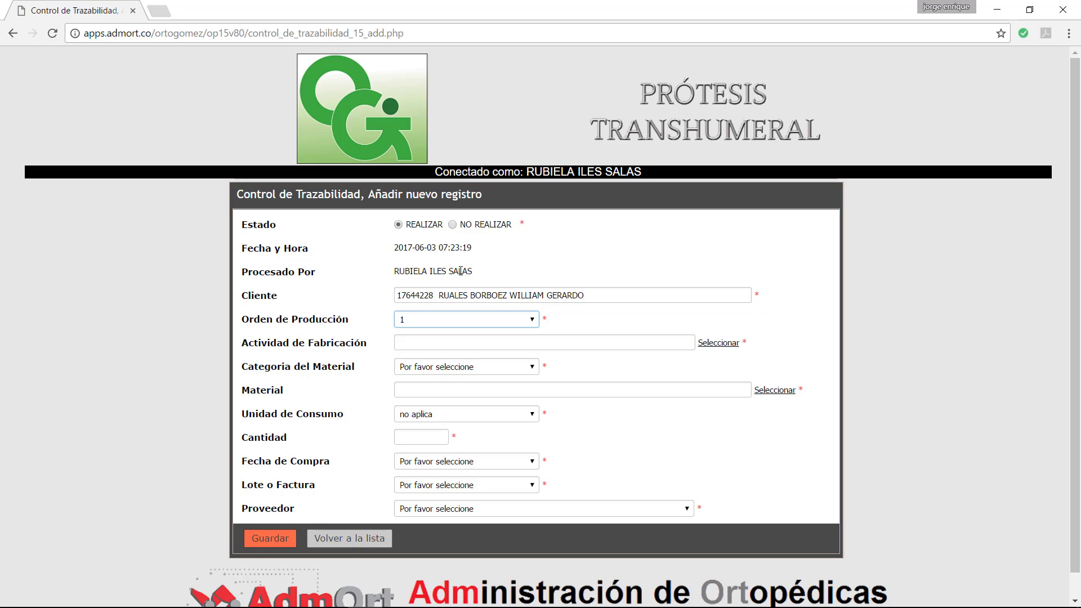
Step: Set Orden de Producción to 1
left_click(417, 324)
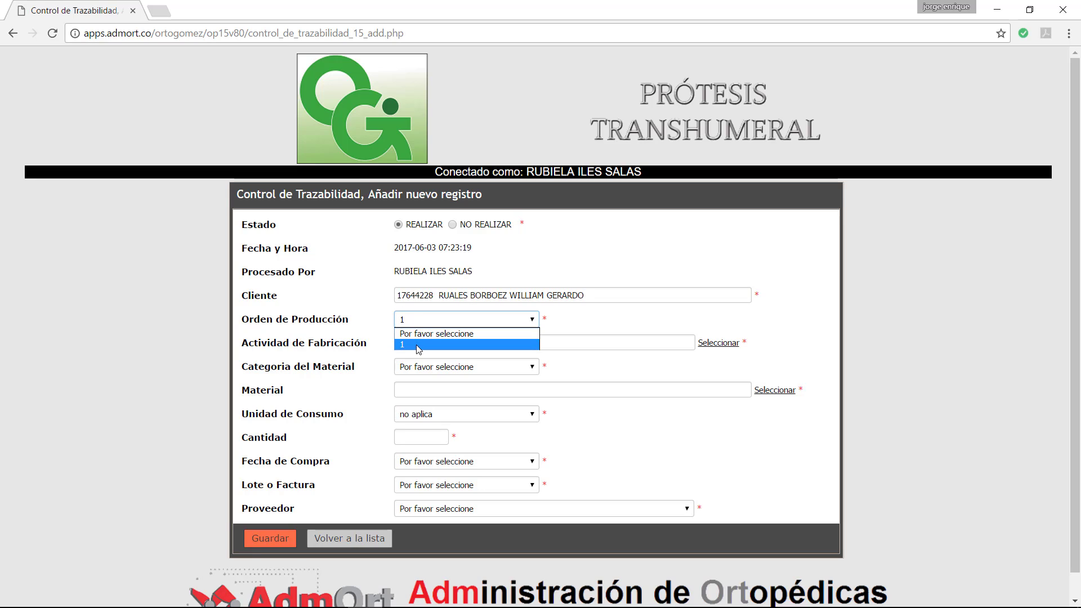
left_click(417, 345)
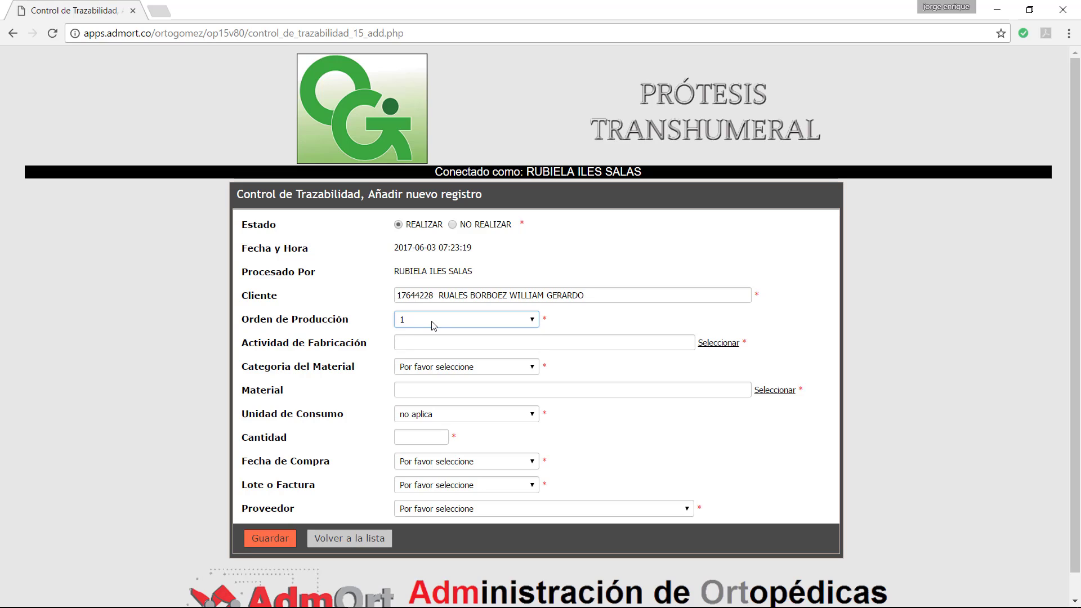
left_click(433, 326)
left_click(436, 336)
left_click(455, 322)
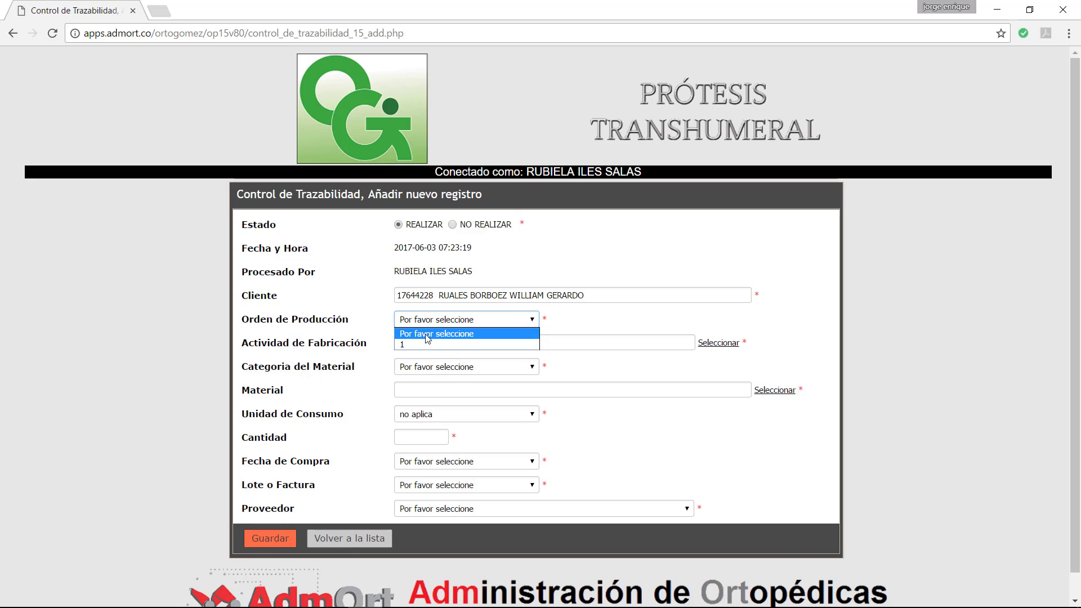
left_click(472, 320)
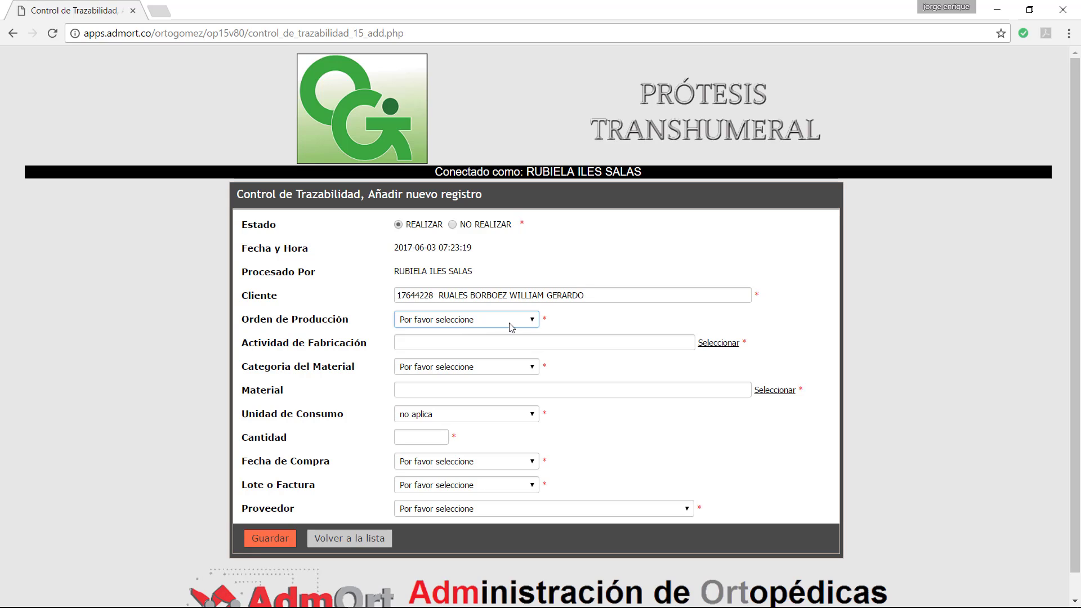
left_click(434, 319)
left_click(424, 341)
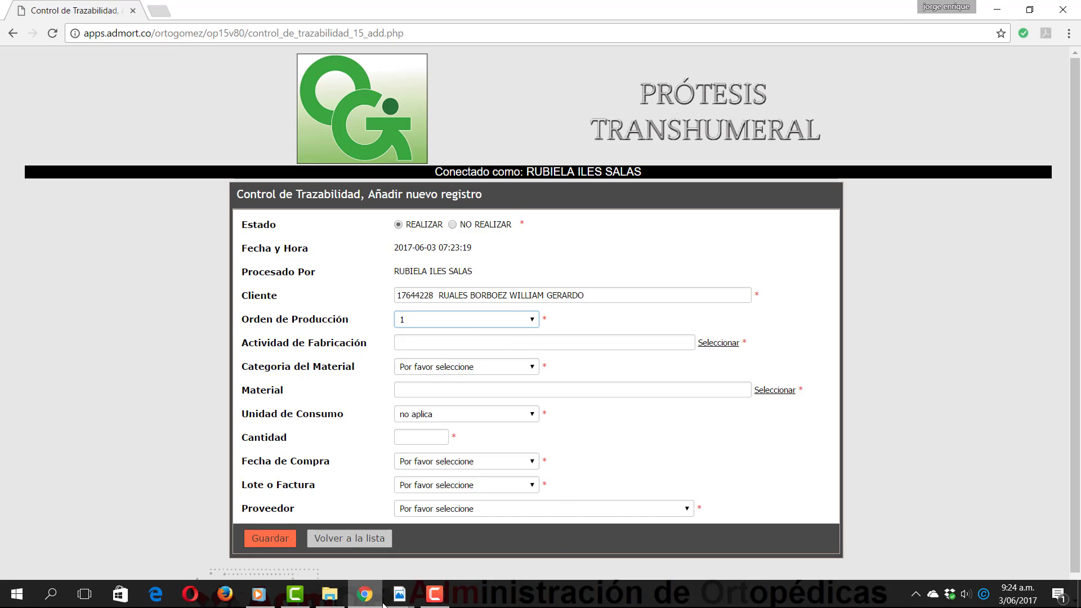
Step: Check the activities PDF for reference and return to the traceability form in the browser
mouse_move(392, 598)
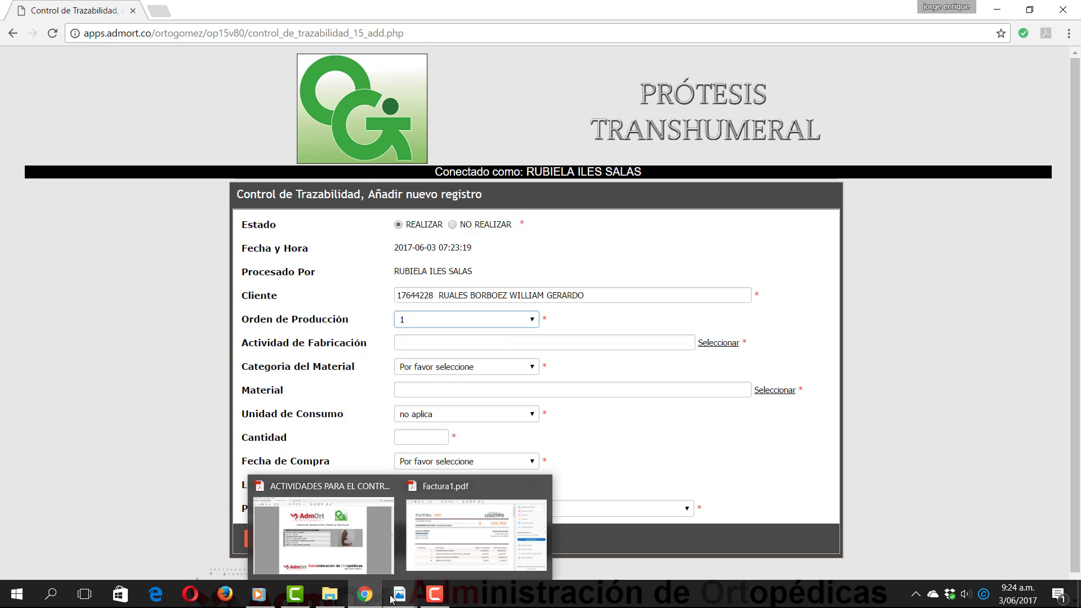
left_click(352, 544)
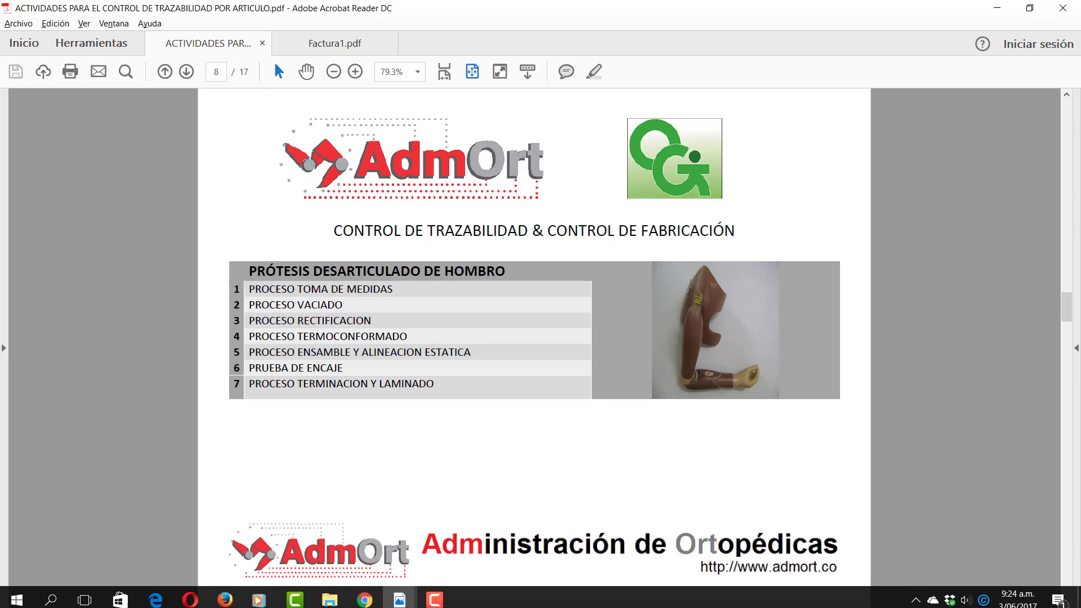
mouse_move(382, 601)
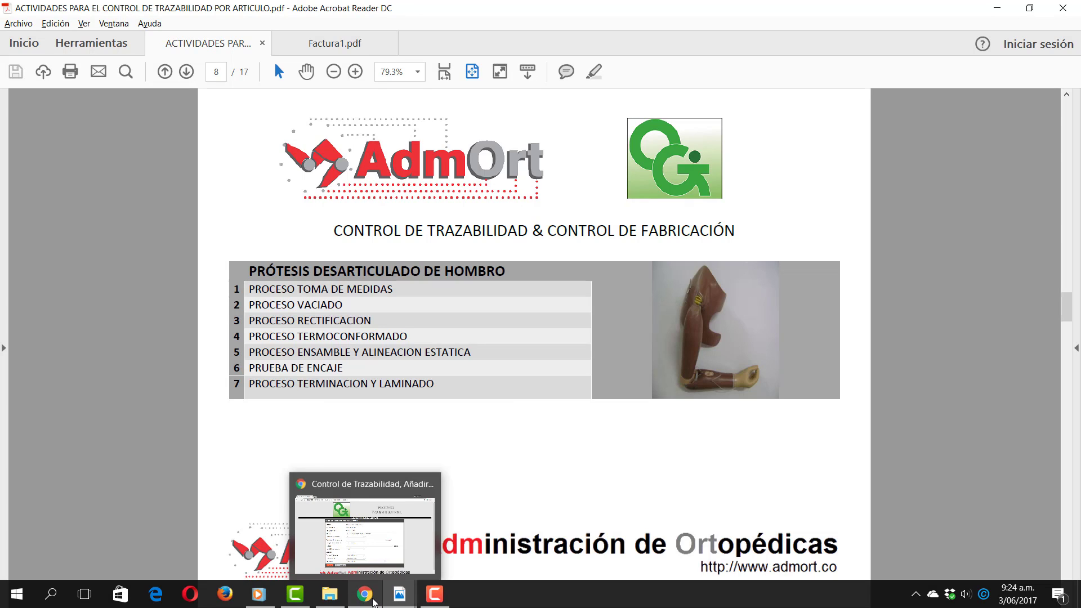
left_click(374, 602)
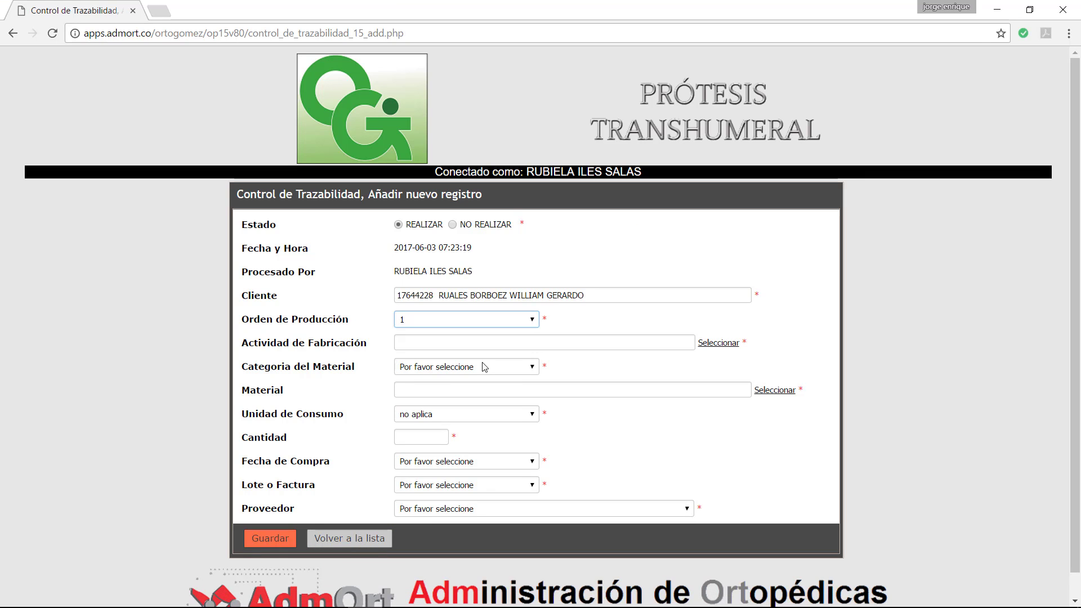
Step: Open the Actividad de Fabricación lookup and enter 'PROCESO TOMA' as the search term
left_click(539, 345)
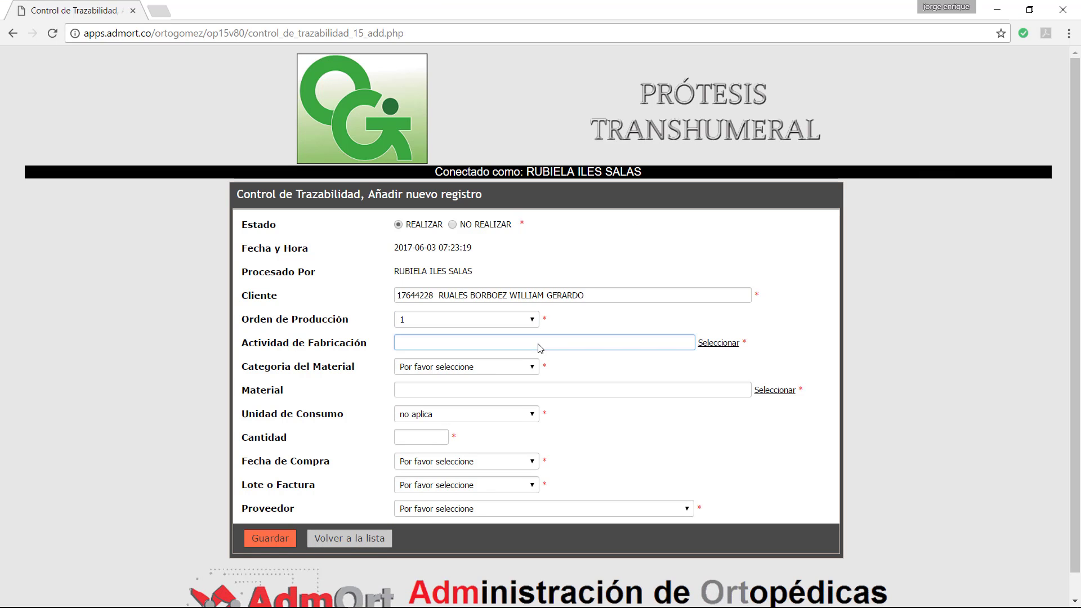
left_click(718, 344)
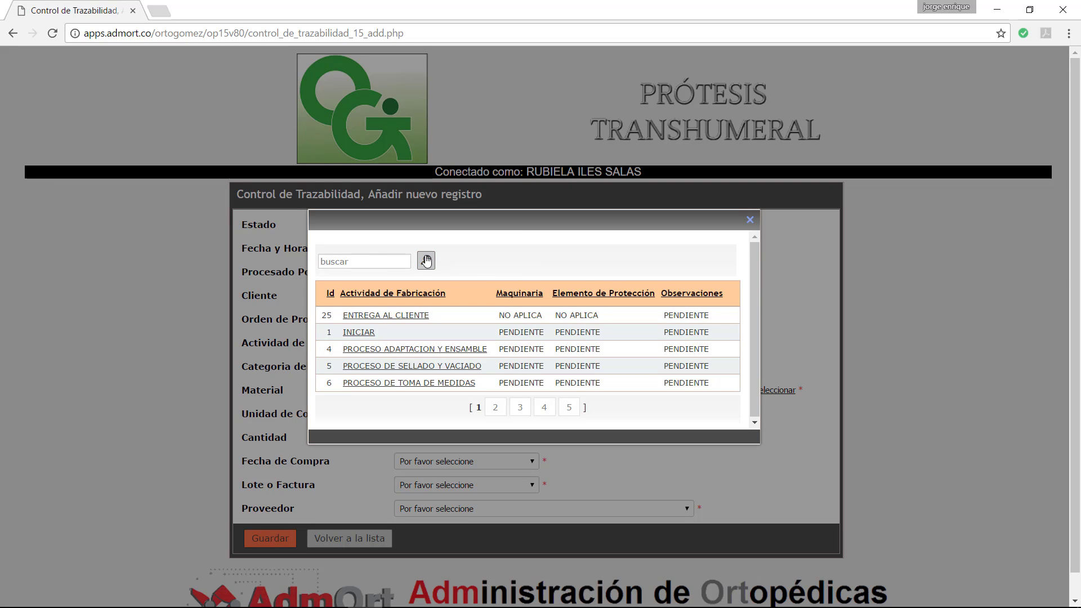
left_click(371, 262)
type("PROCESO")
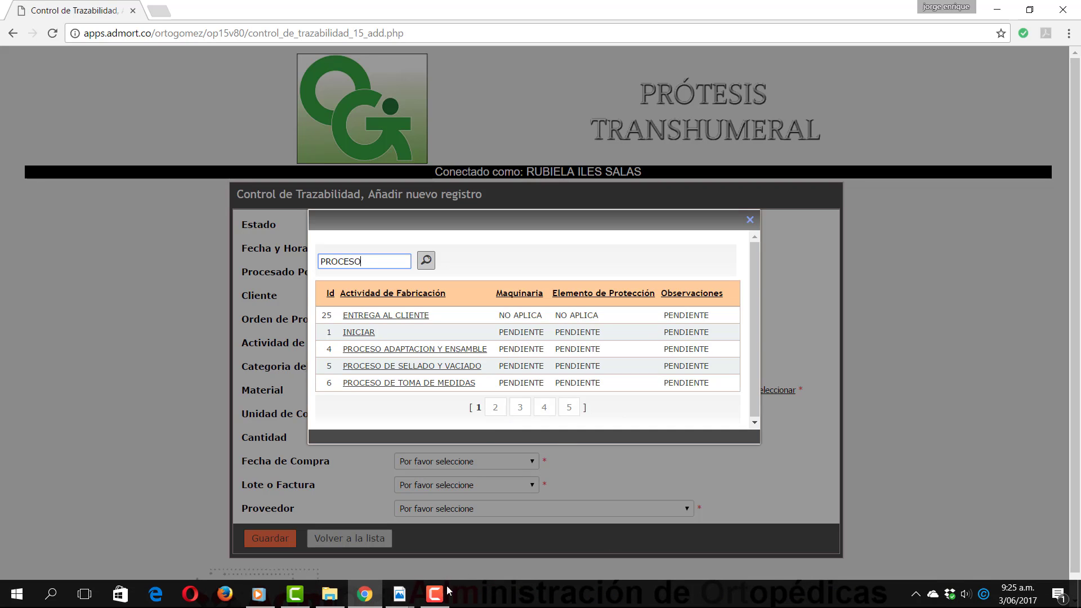
mouse_move(417, 598)
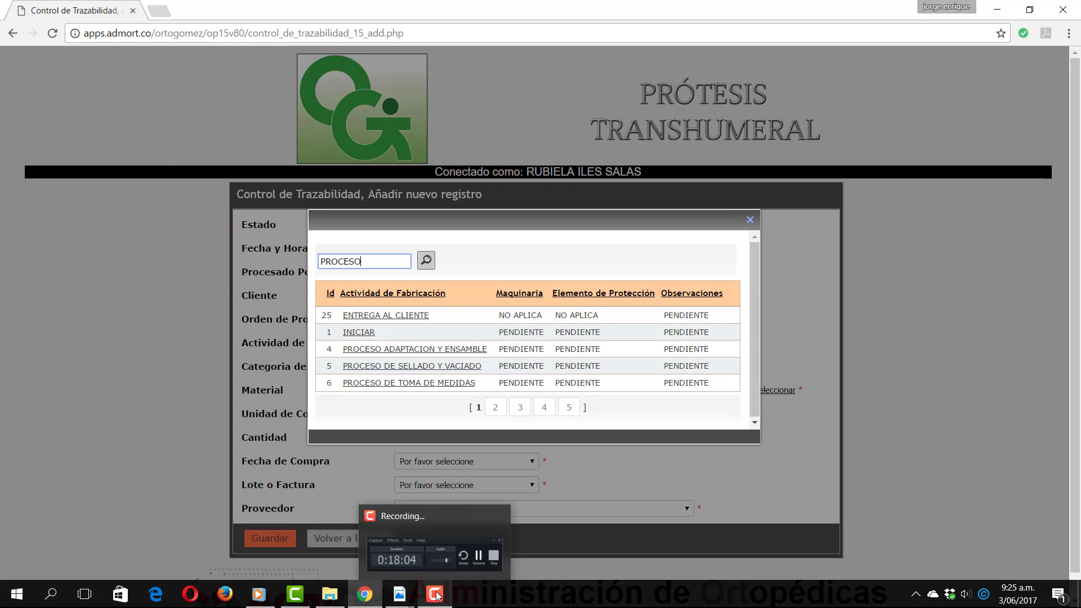
left_click(438, 595)
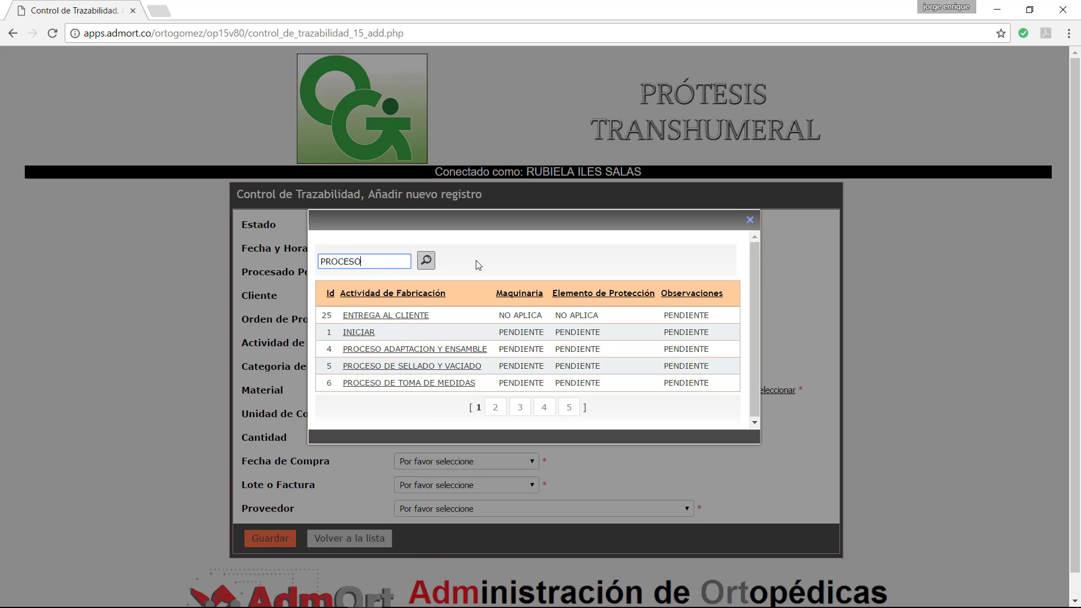
type("TOMA")
Step: Run the PROCESO TOMA search and choose PROCESO TOMA DE MEDIDAS as the activity
left_click(426, 260)
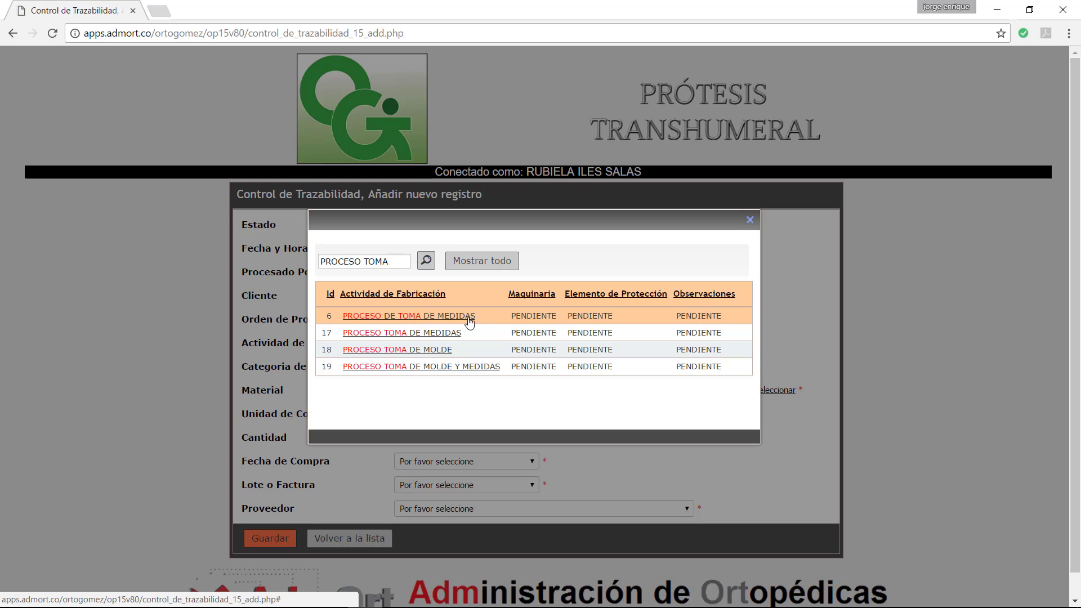
left_click(416, 336)
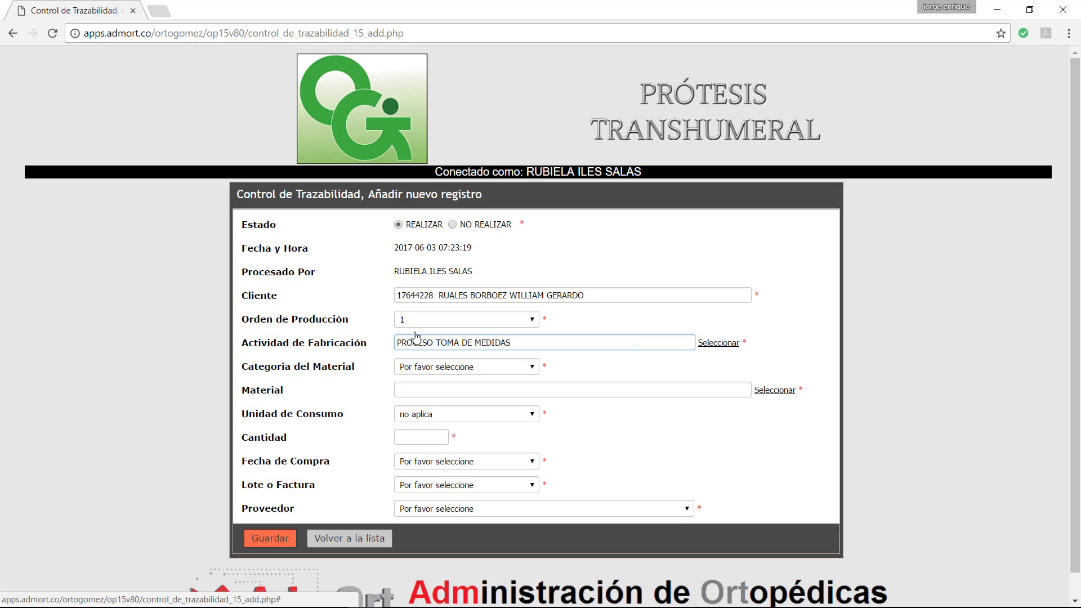
left_click(721, 343)
Step: Clear the lookup, list all activities, search 'PROCESO TOMA' and re-pick PROCESO TOMA DE MEDIDAS (Id 17)
left_click(386, 282)
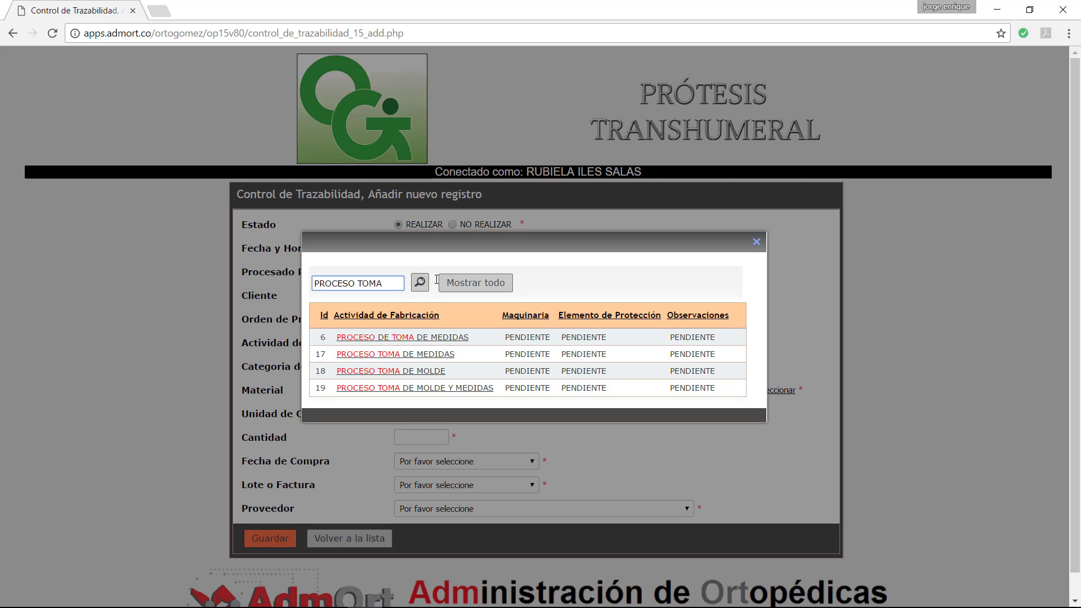
key("BackSpace")
key("BackSpace")
key("BackSpace")
key("BackSpace")
key("BackSpace")
key("BackSpace")
key("BackSpace")
key("BackSpace")
key("BackSpace")
key("BackSpace")
key("BackSpace")
key("BackSpace")
left_click(474, 286)
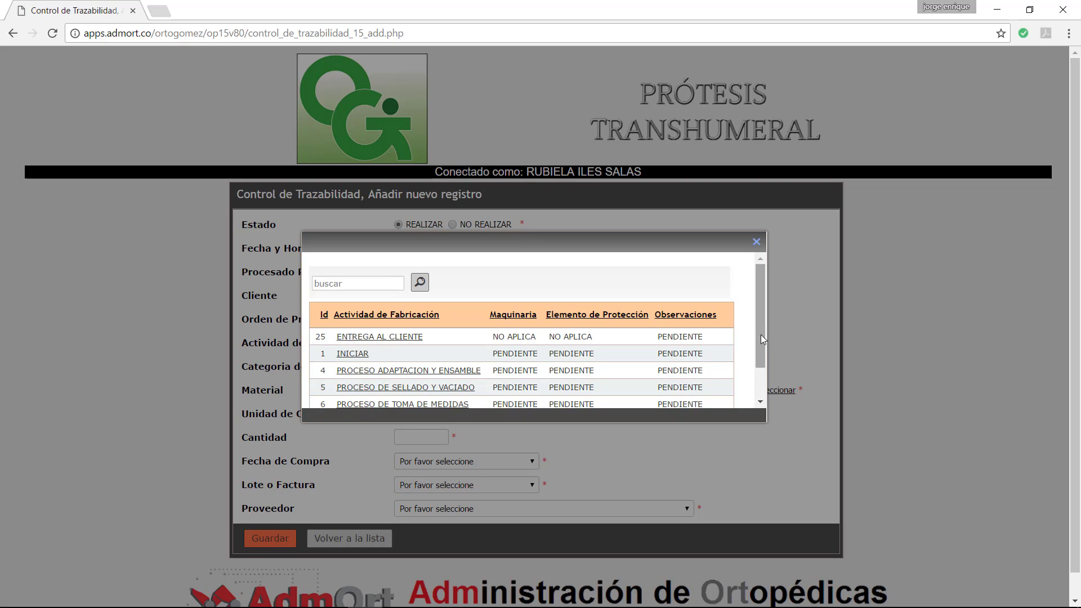
left_click_drag(639, 421, 636, 473)
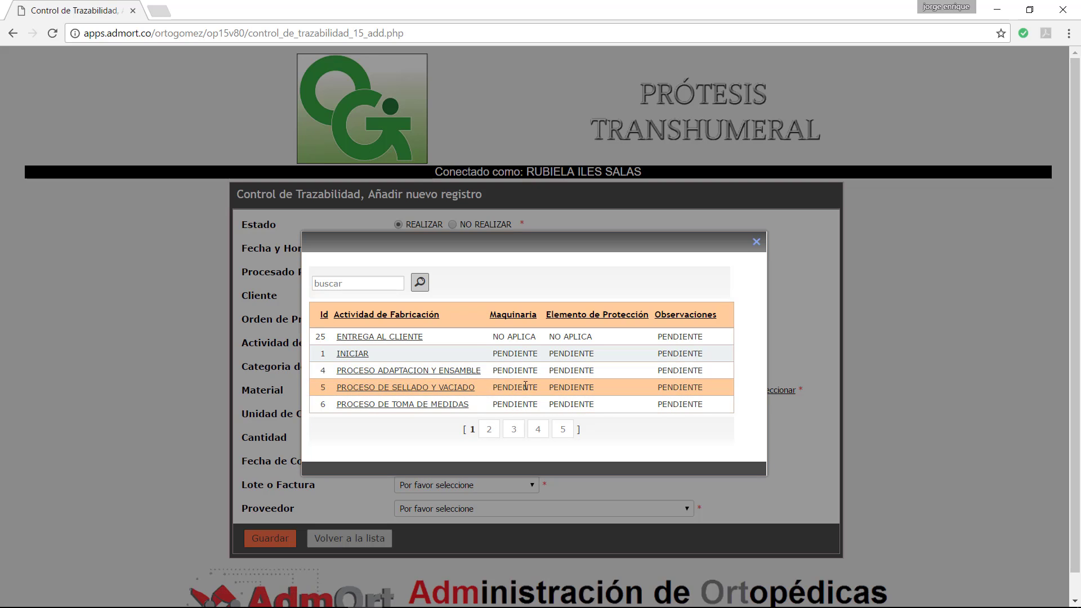
left_click(352, 283)
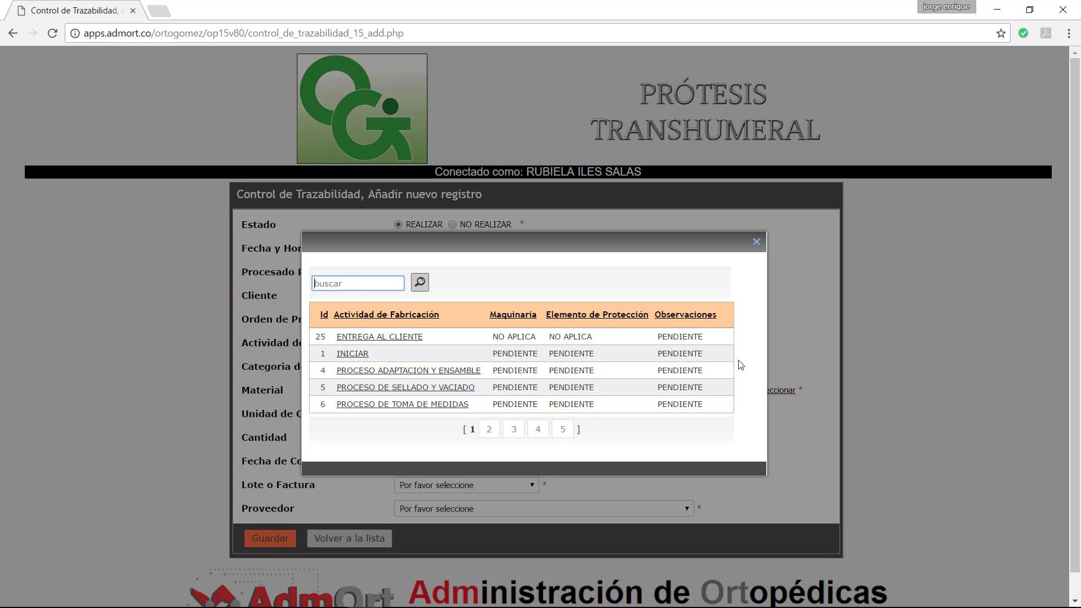
type("PROCESO TOMA")
left_click(420, 283)
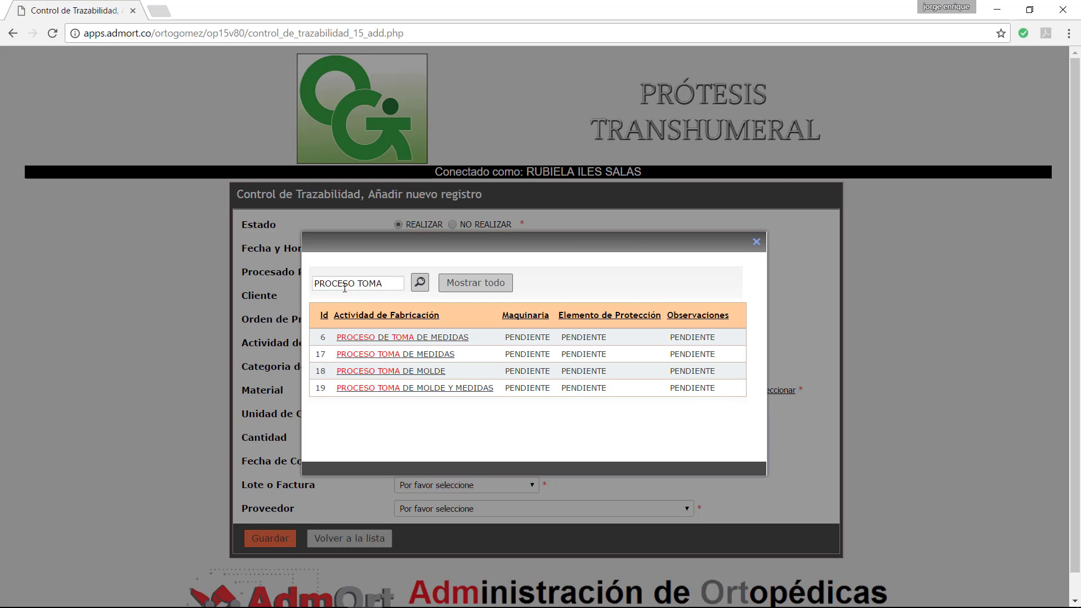
left_click(369, 355)
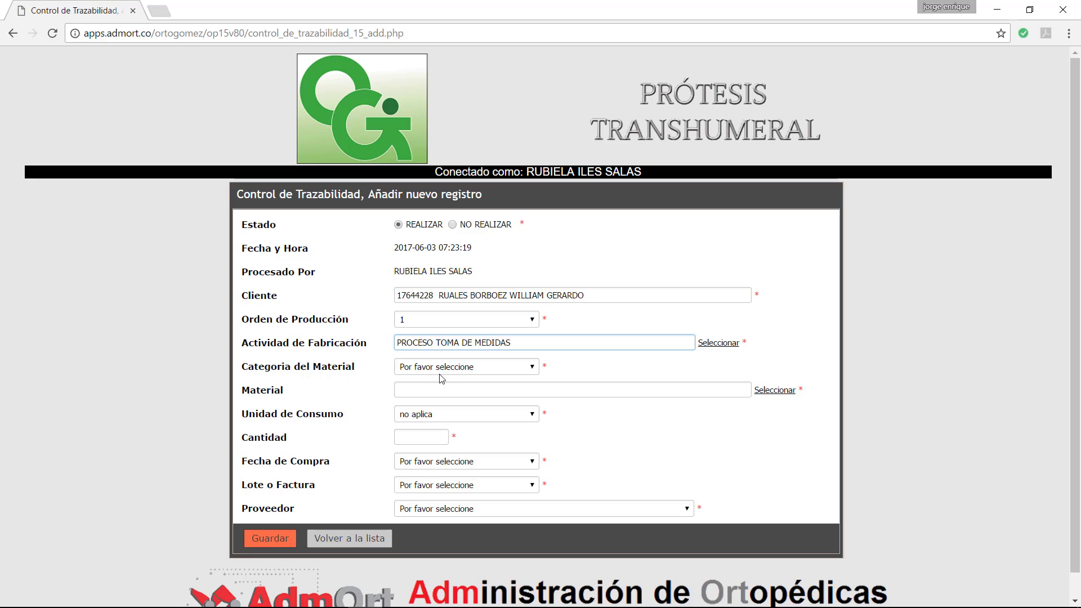
Step: Set Categoria del Material to MATERIA PRIMA and pick YESO ESCAYOLA (Id 202) via a YESO search
left_click(532, 367)
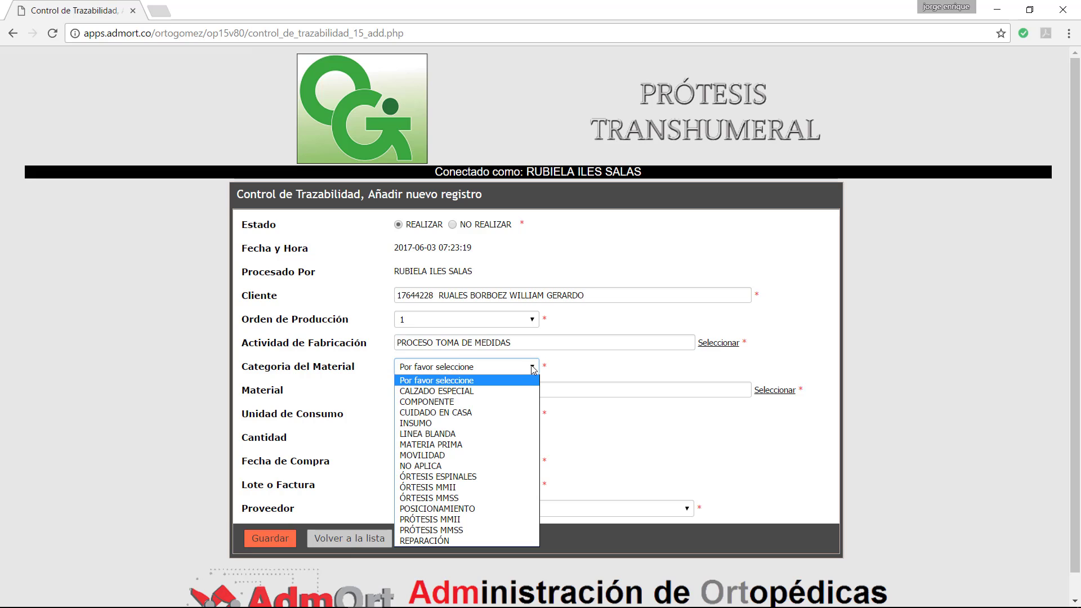
left_click(437, 444)
left_click(774, 392)
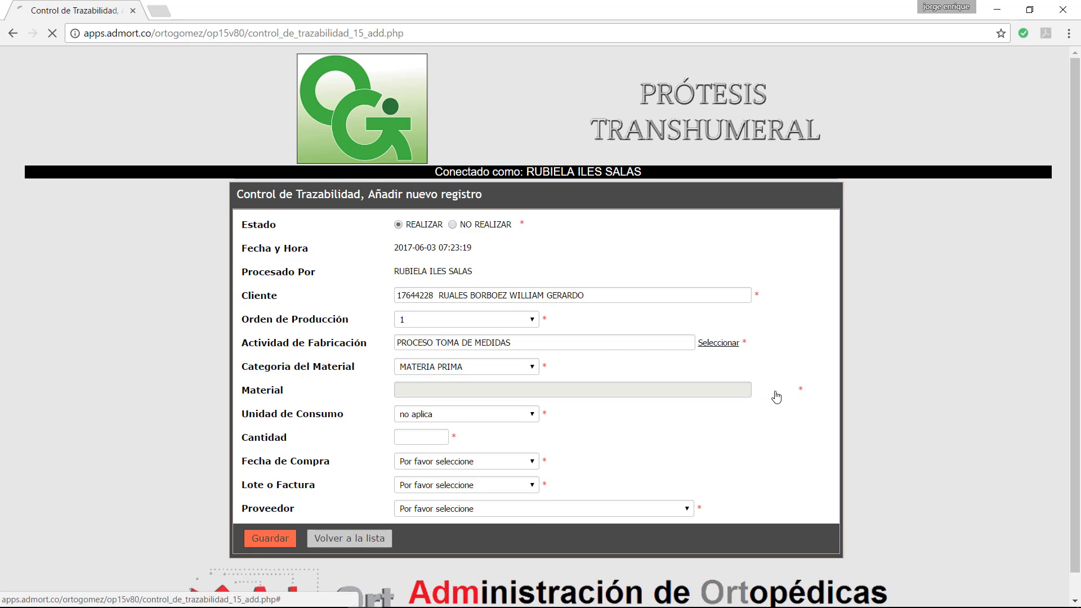
left_click(330, 259)
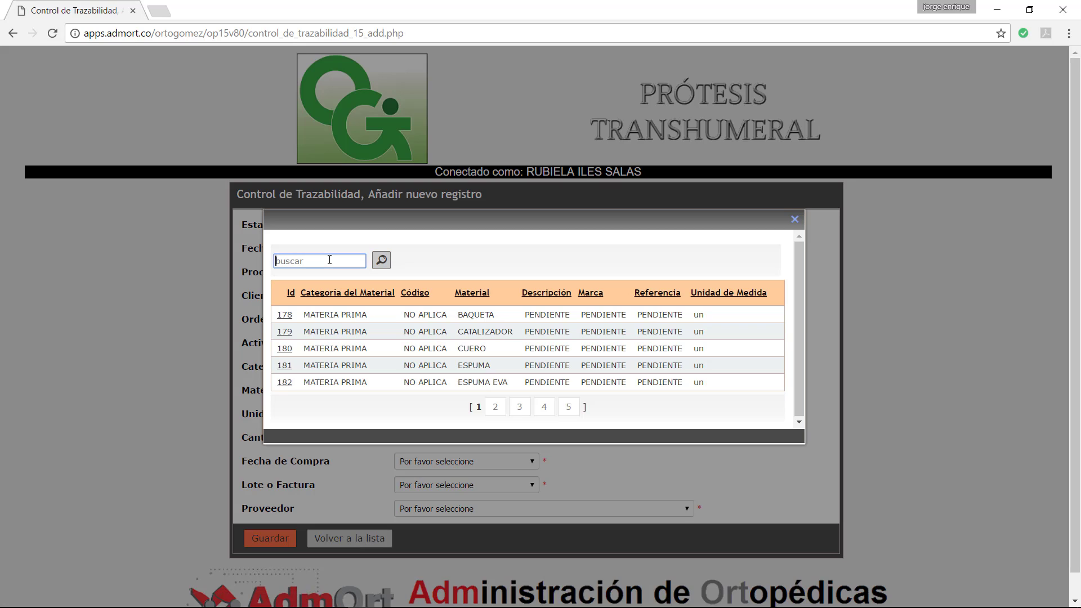
type("YESO")
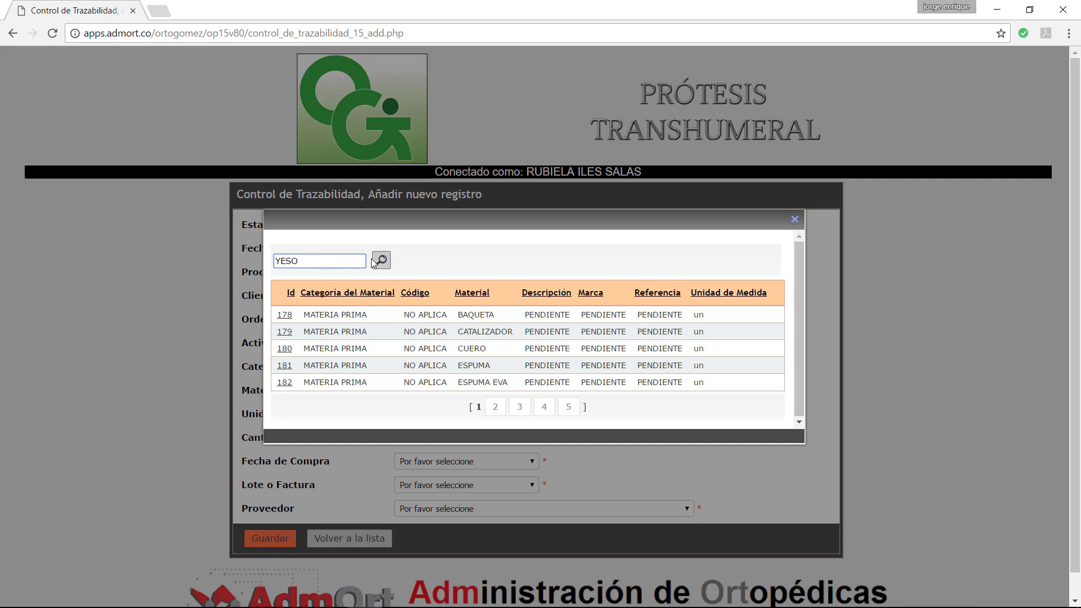
left_click(374, 261)
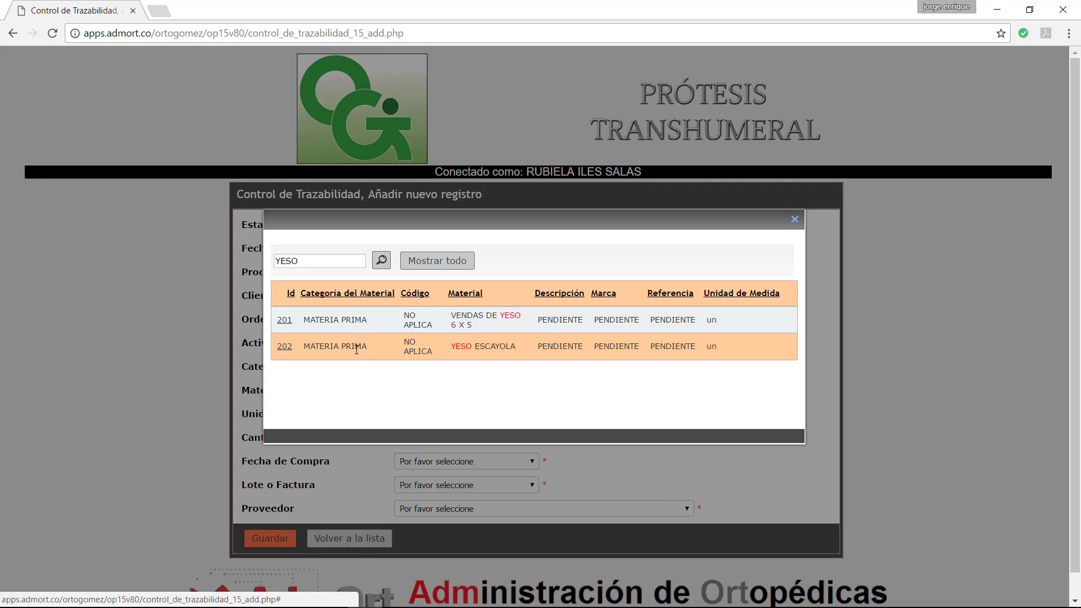
left_click(285, 349)
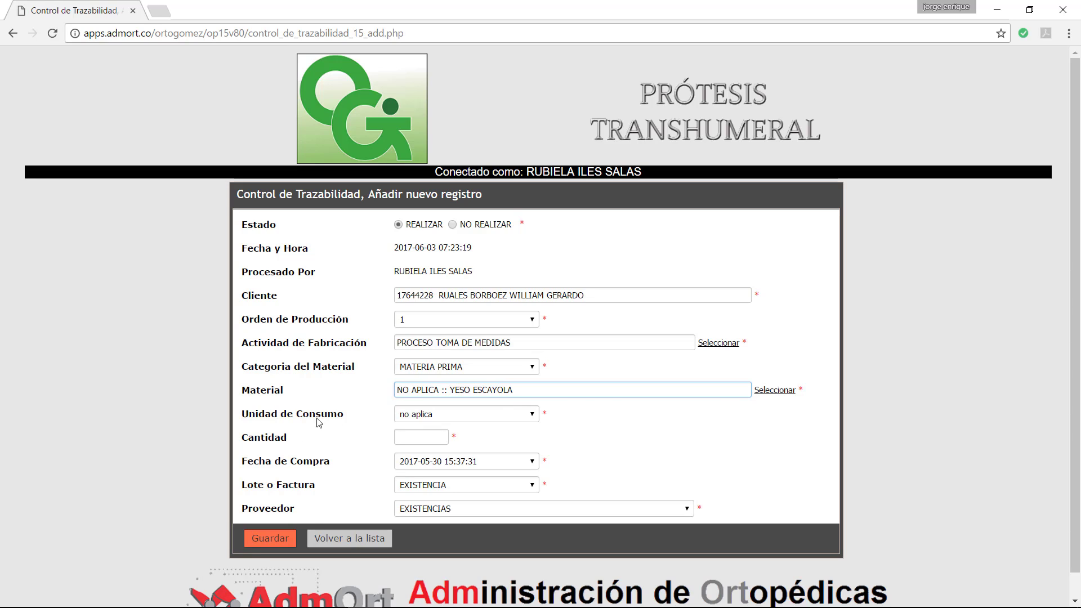
Step: Set the consumption unit to kilogramo and the quantity to 2
left_click(530, 417)
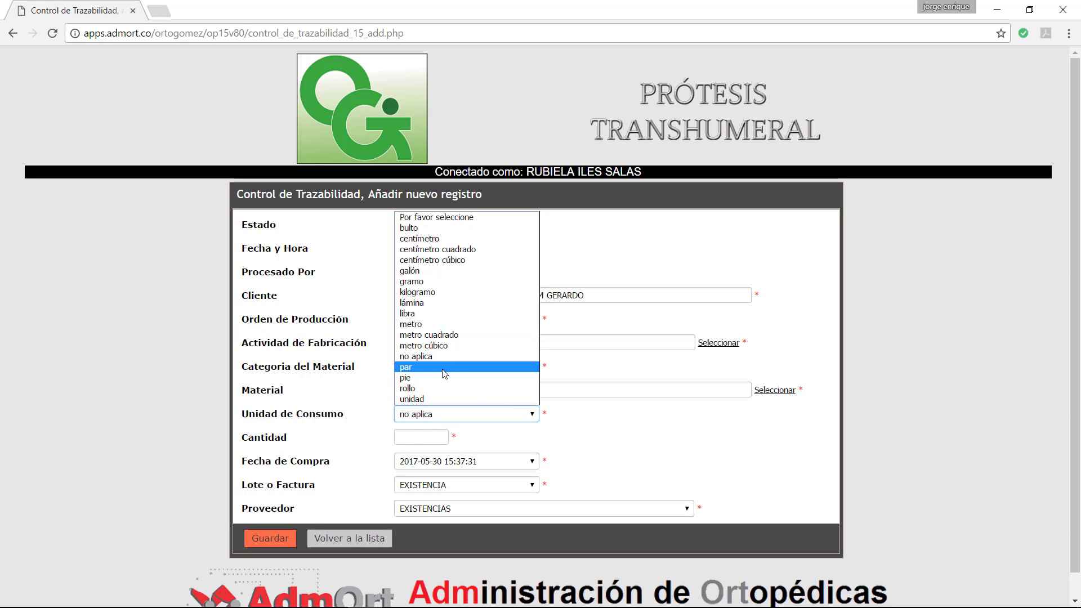
left_click(423, 293)
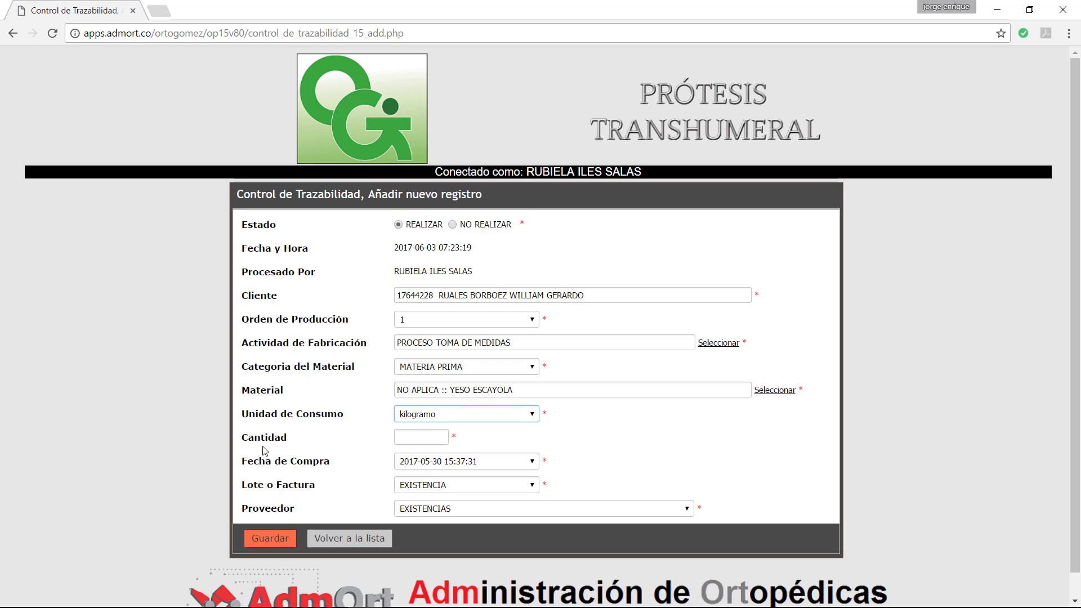
left_click(406, 437)
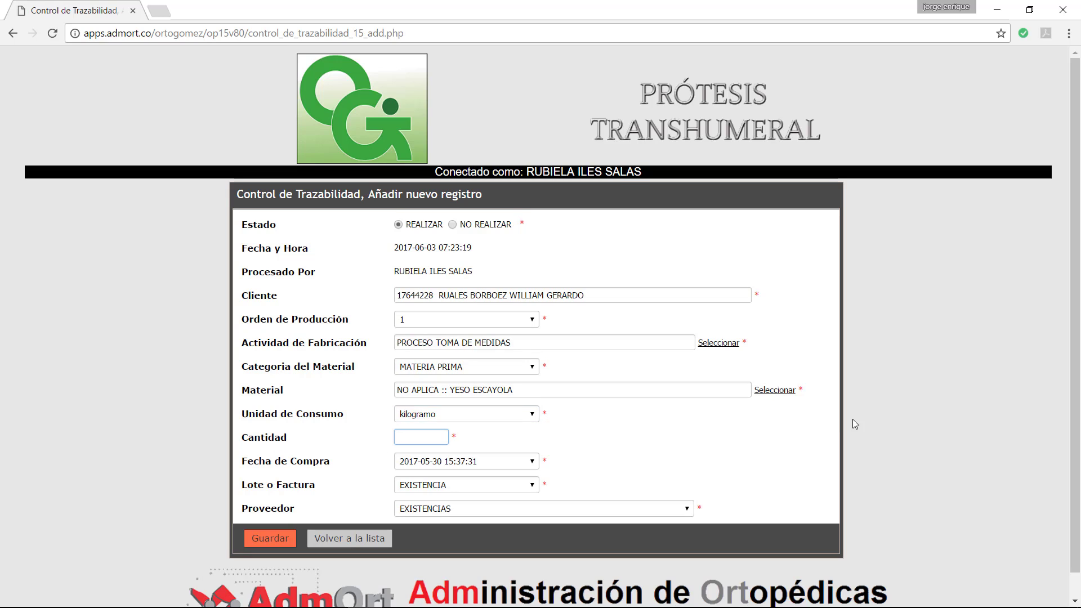
type("2")
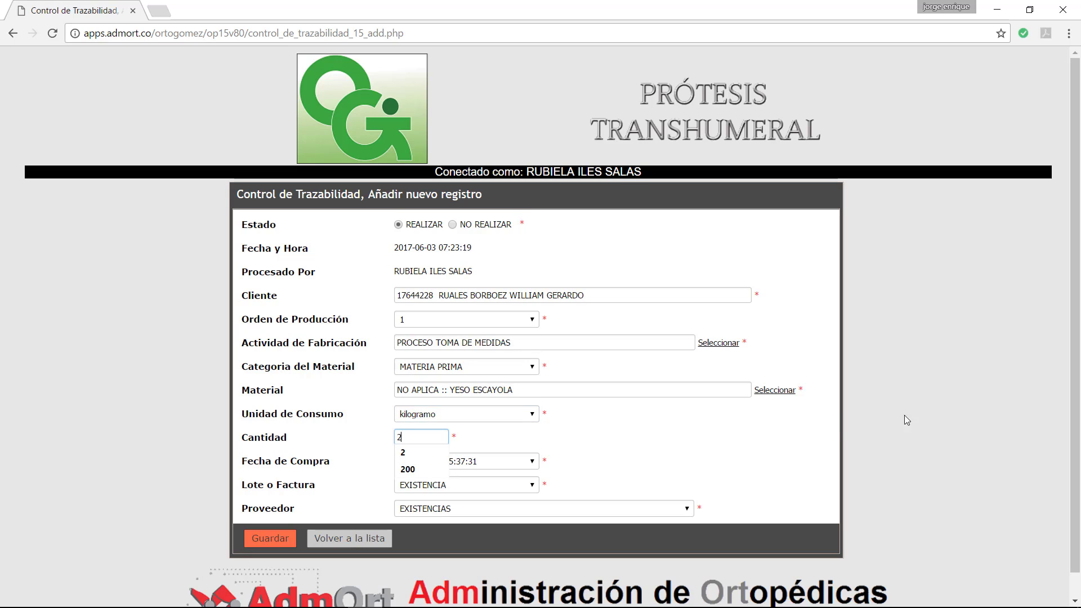
left_click(628, 437)
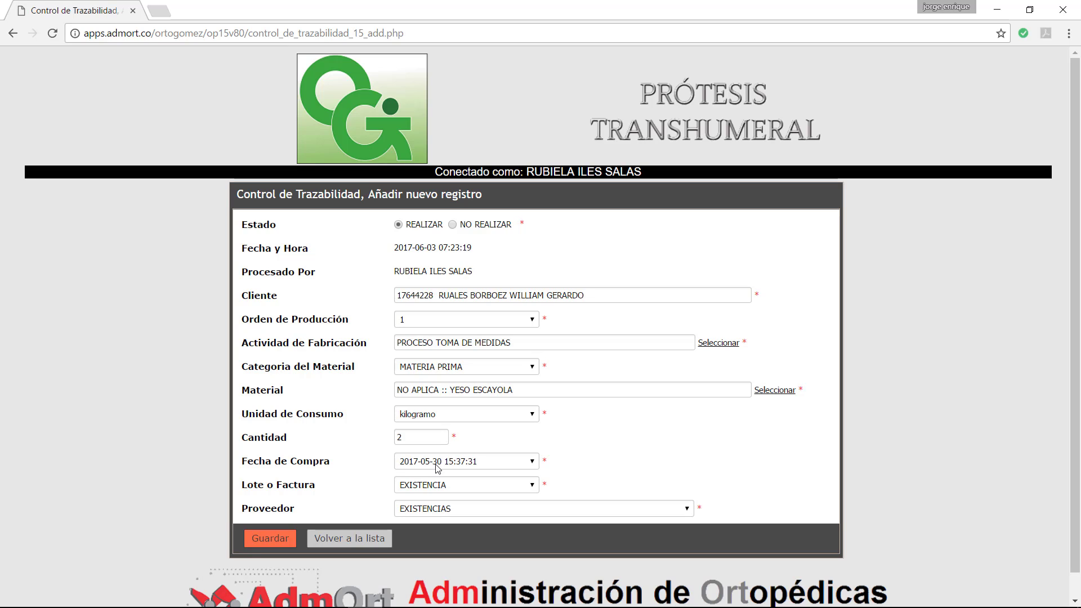
left_click(534, 464)
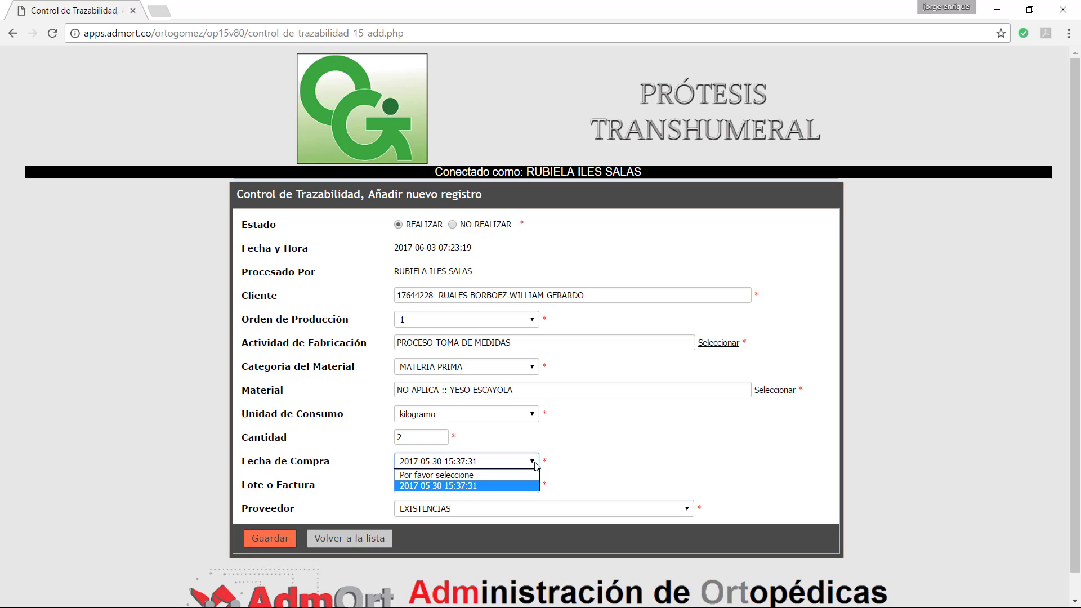
left_click(534, 464)
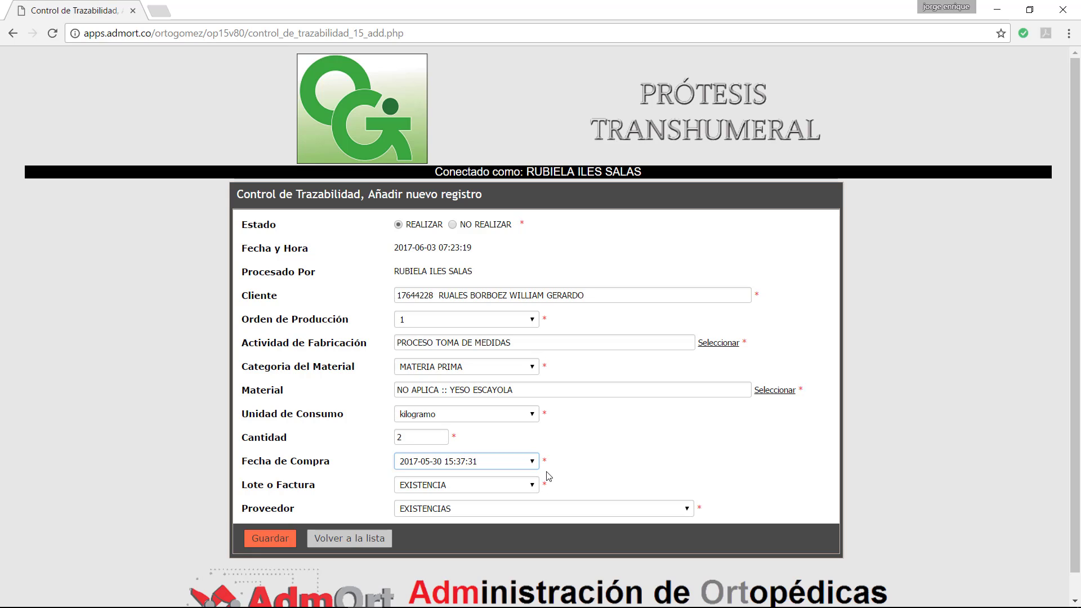
left_click(260, 541)
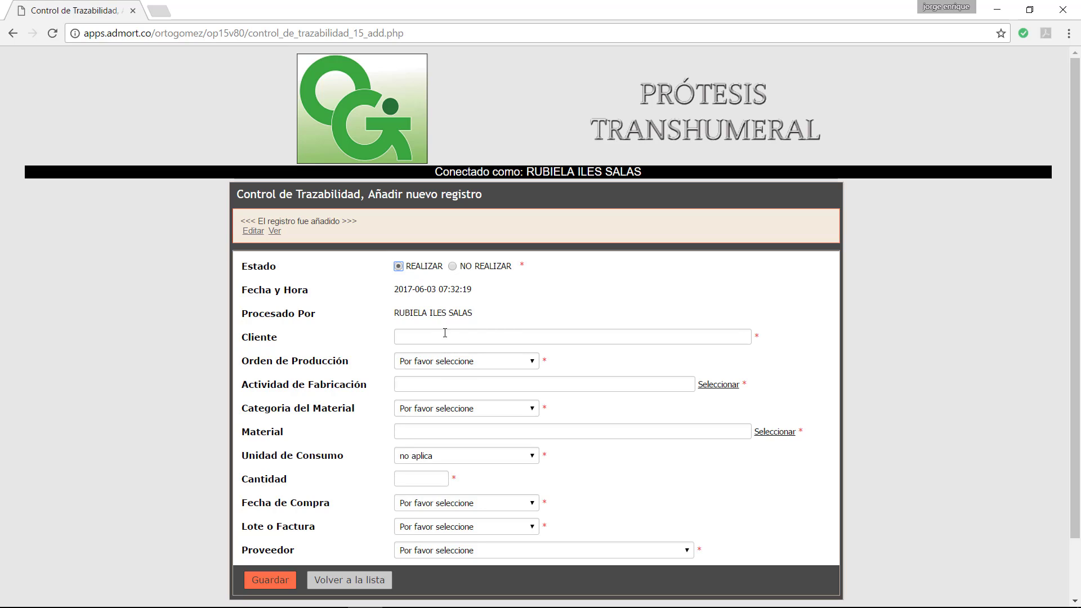
Step: Start a new record for the client, picked by identifier, with production order 1
left_click(511, 334)
type("17644")
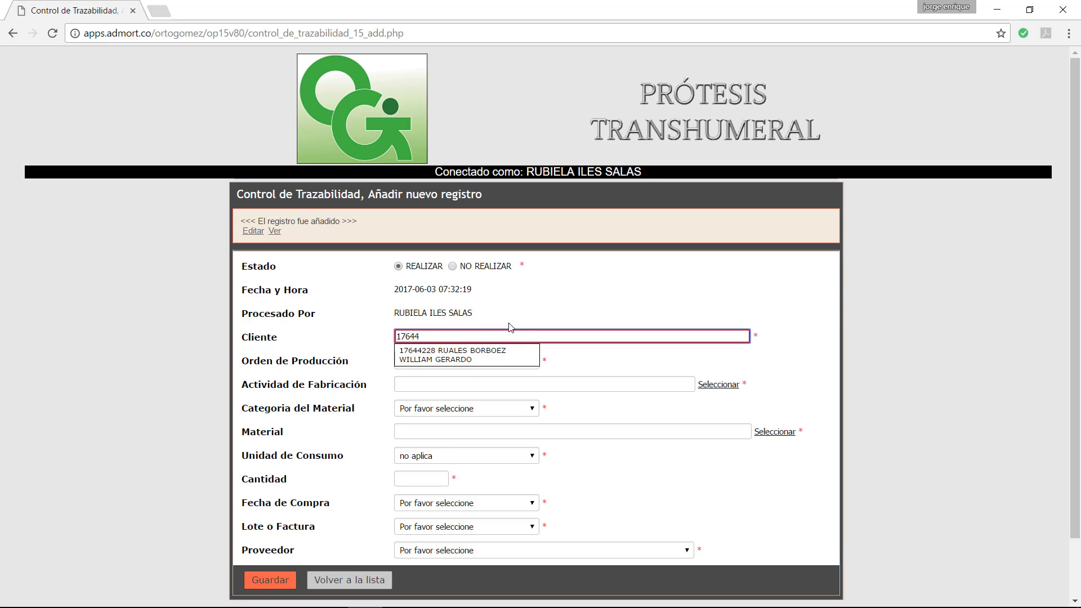
left_click(442, 357)
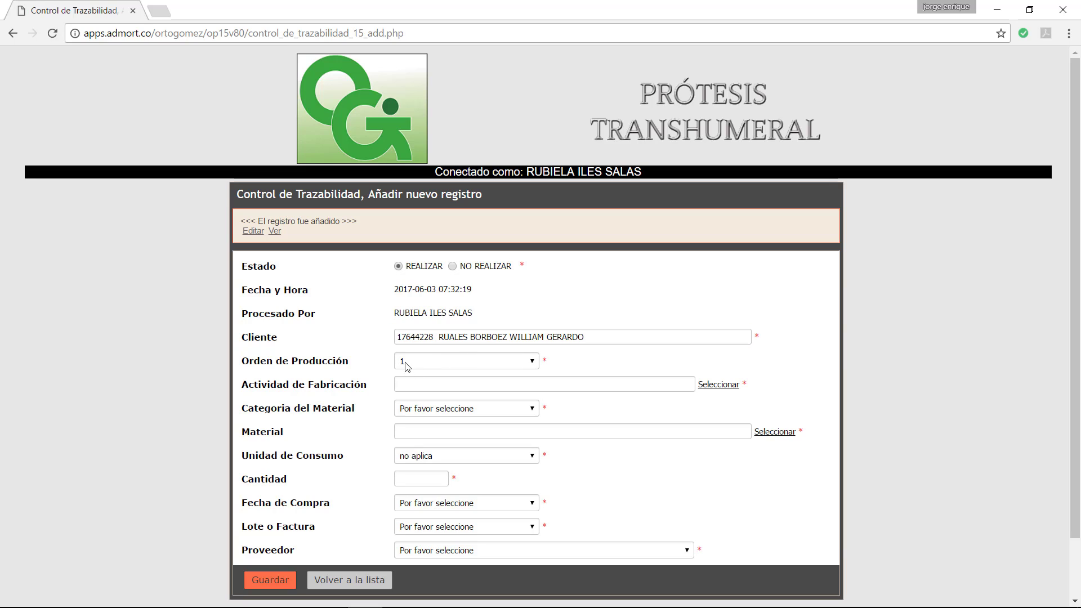
left_click_drag(398, 337, 422, 336)
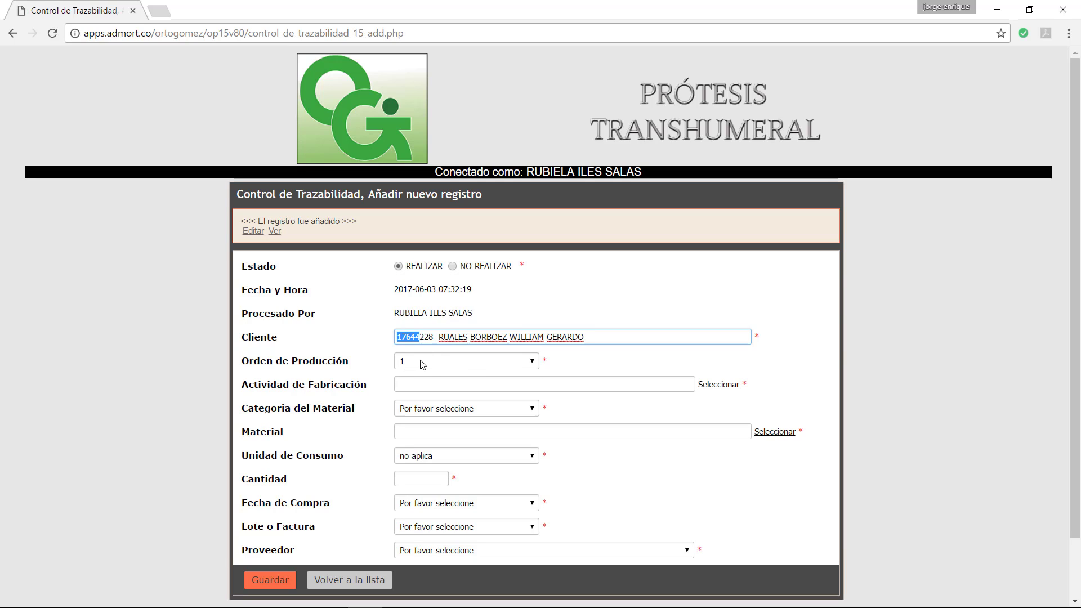
left_click(416, 363)
left_click(414, 364)
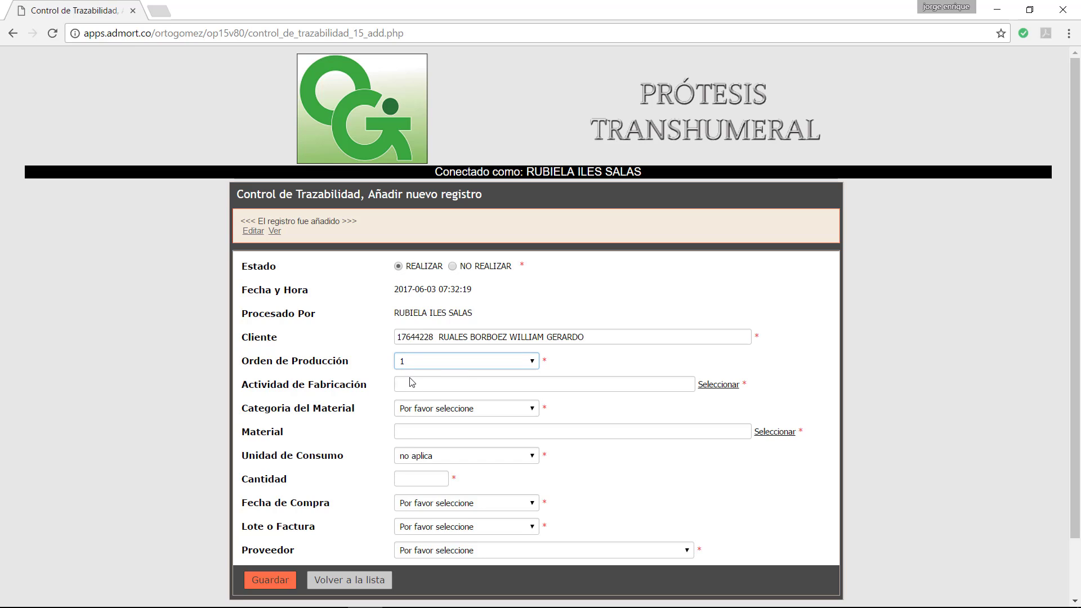
Step: Set the activity to PROCESO TOMA DE MEDIDAS and the material category to MATERIA PRIMA
left_click(715, 385)
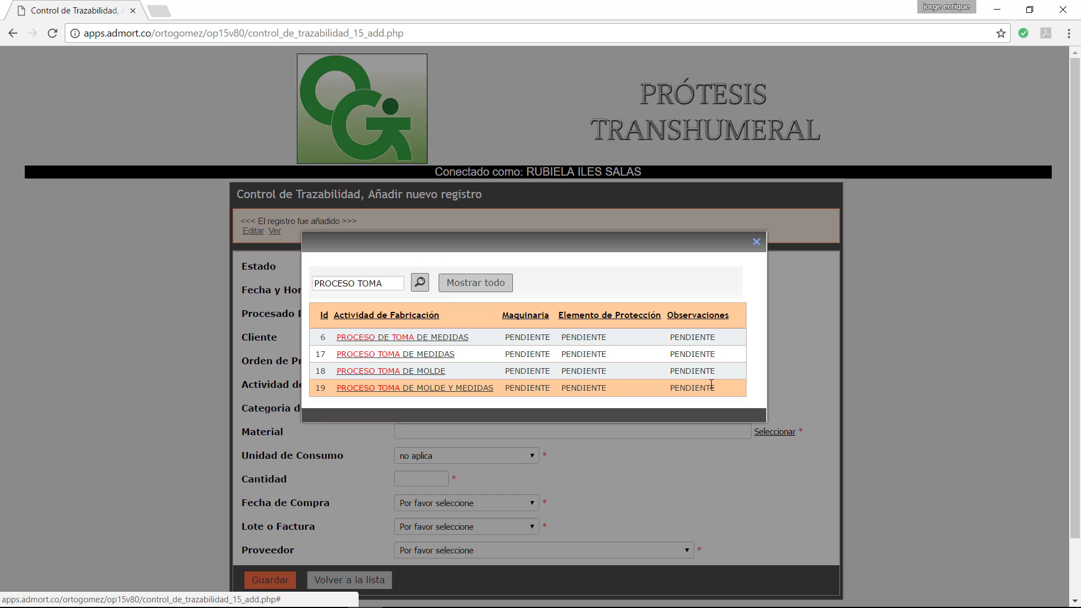
left_click(376, 355)
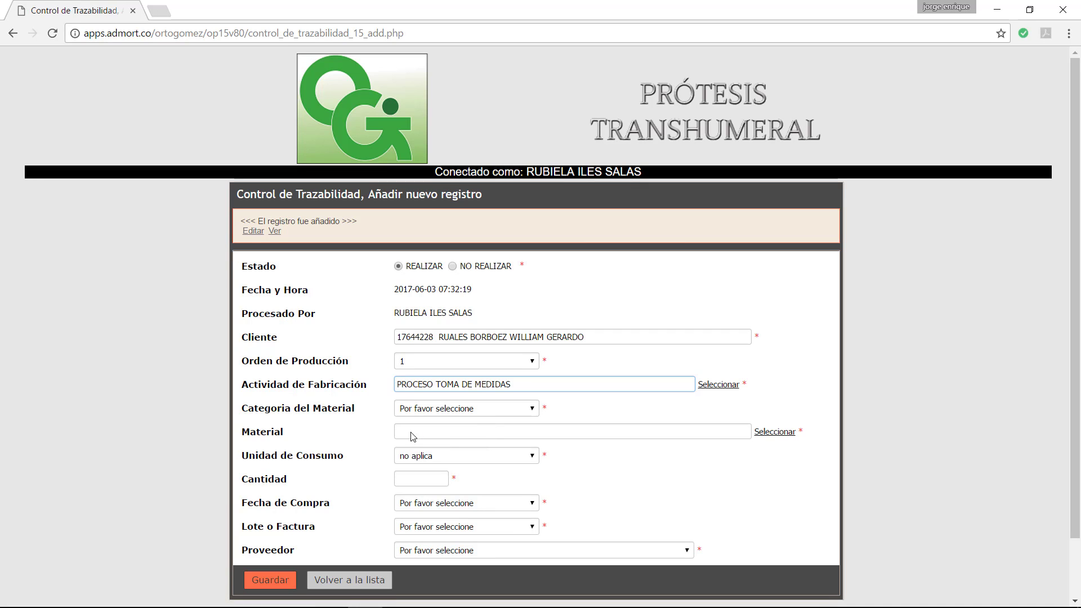
left_click(443, 410)
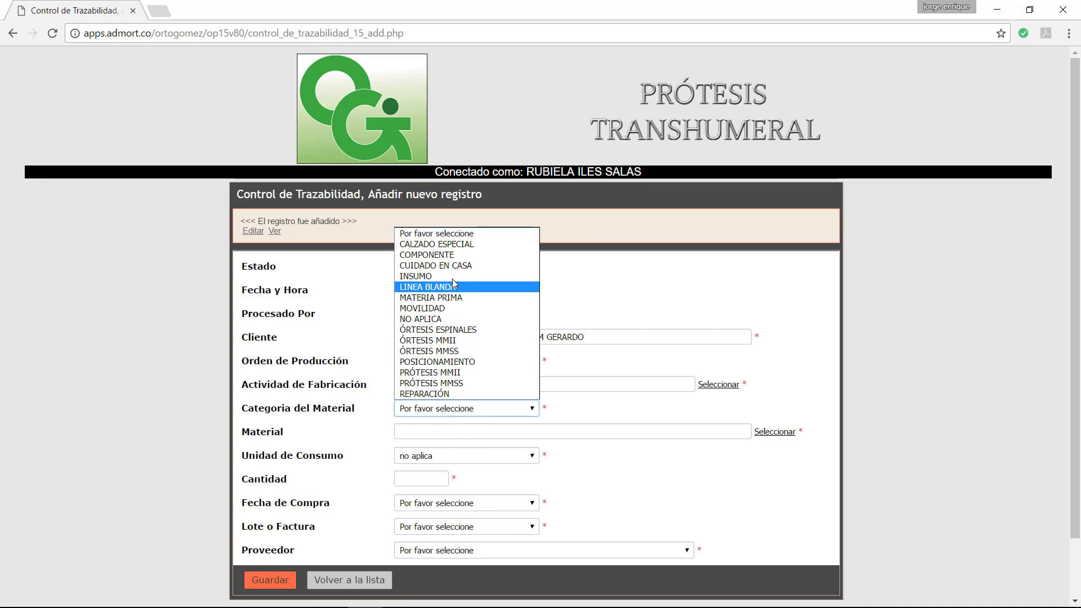
left_click(441, 299)
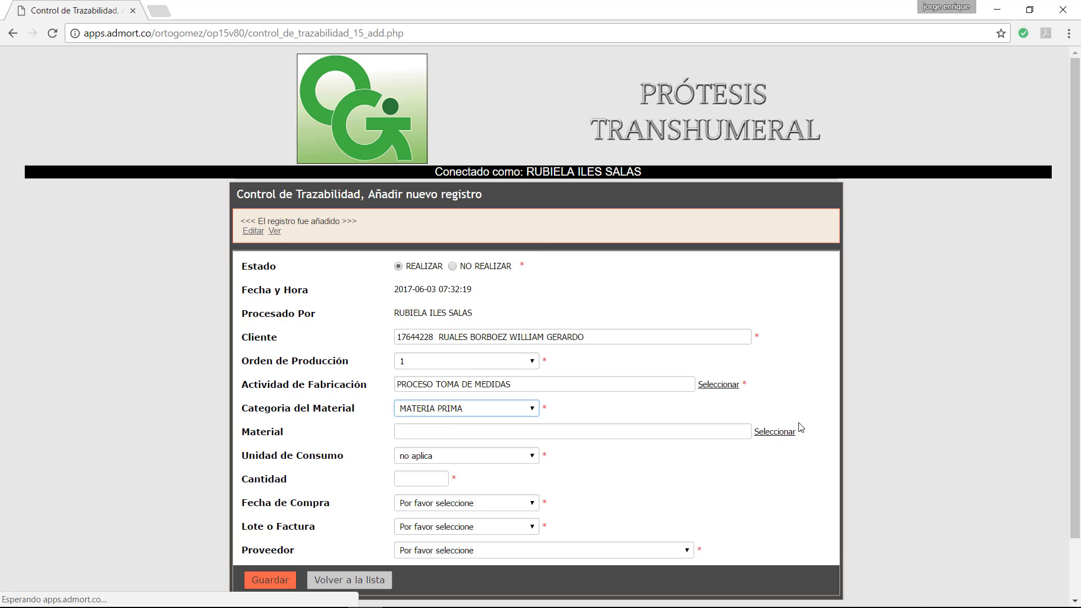
Step: Pick VENDAS DE YESO 6 X 5 (Id 201) from the material lookup, auto-filling date, lot and supplier
left_click(775, 432)
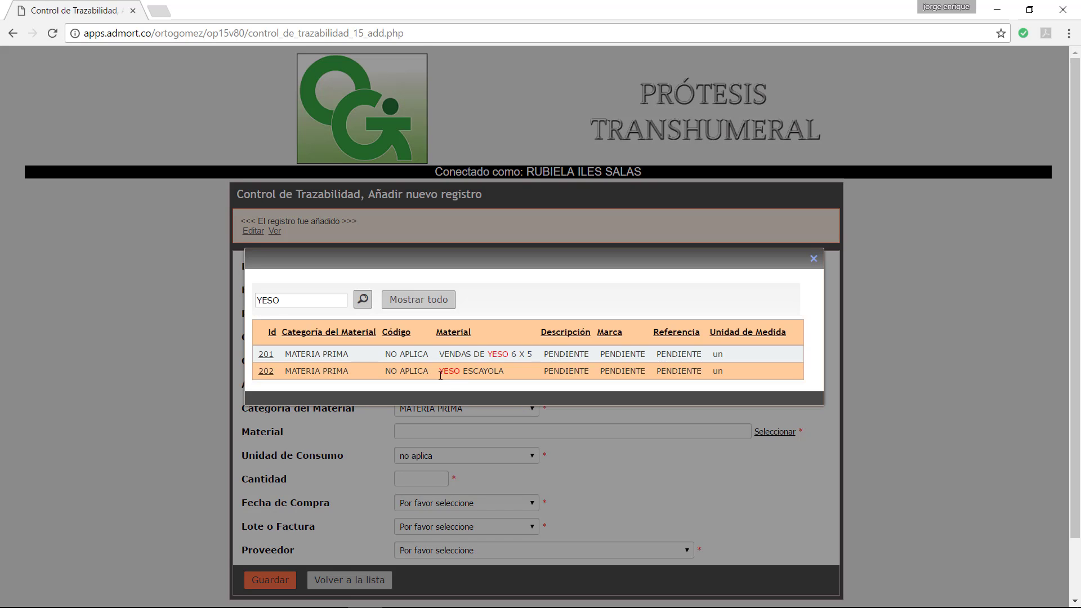
left_click_drag(285, 300, 248, 297)
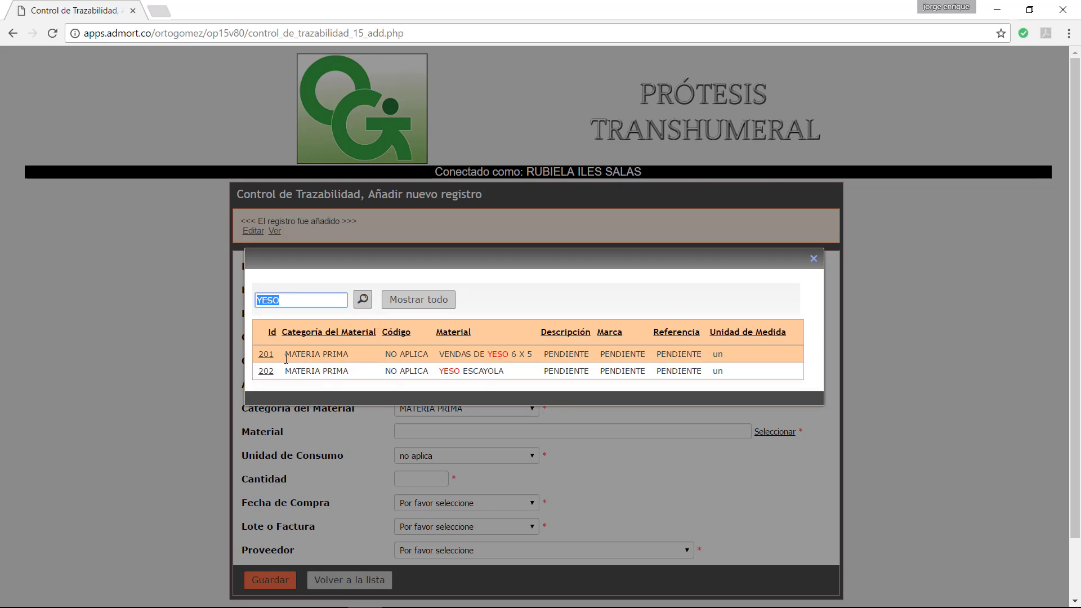
left_click(267, 356)
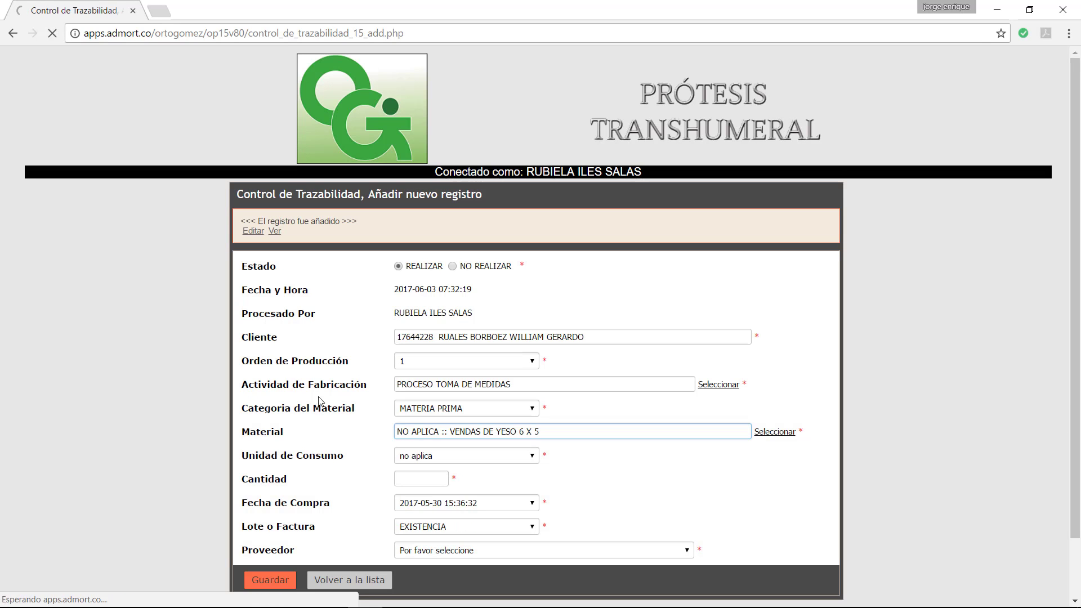
left_click(412, 476)
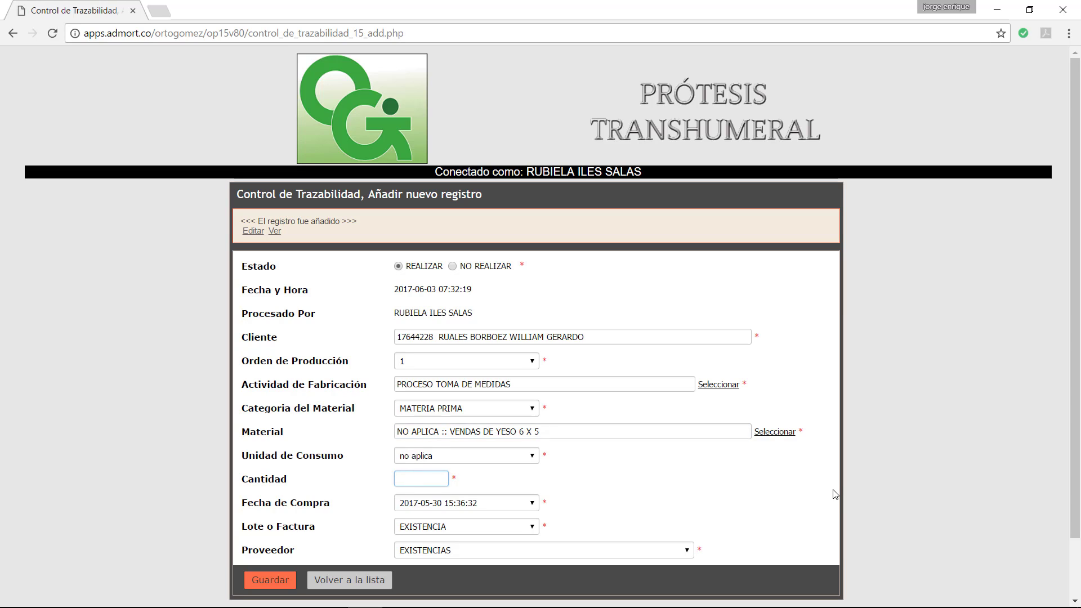
Step: Set the consumption unit to unidad and the quantity to 5
left_click(531, 456)
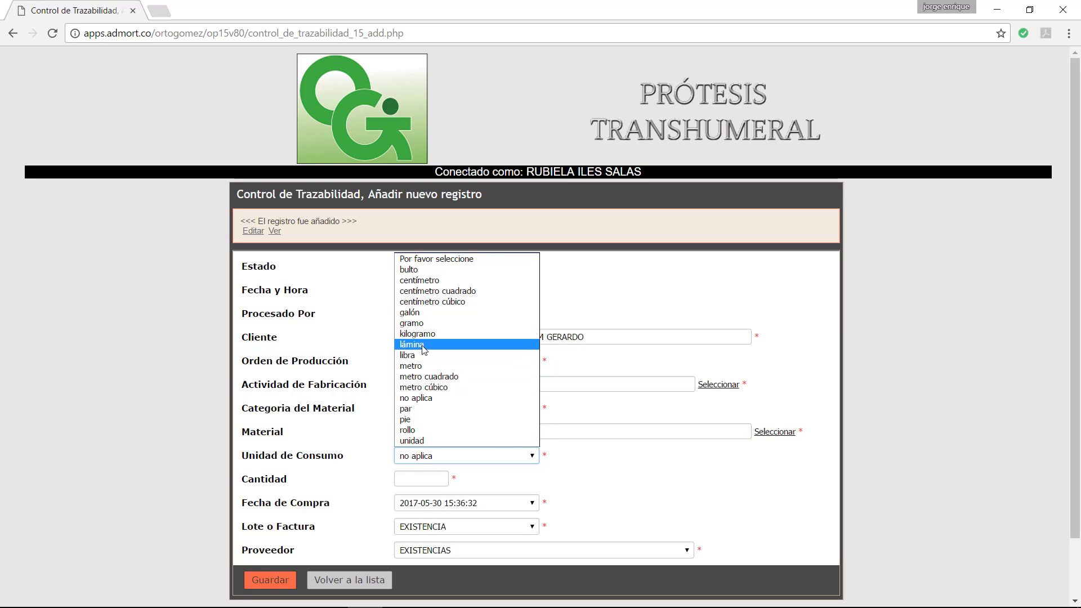
left_click(447, 441)
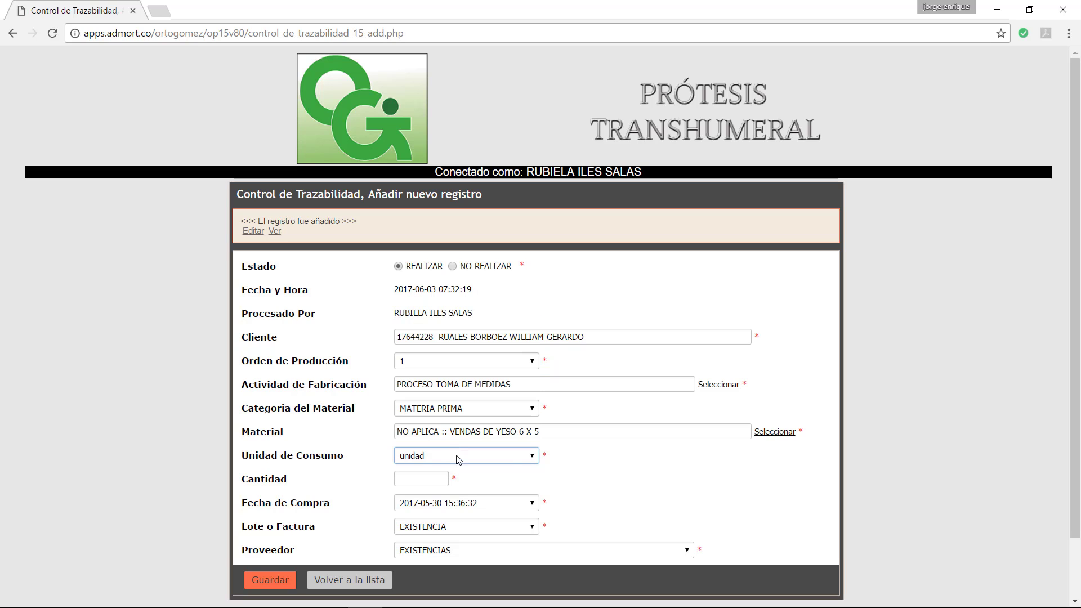
left_click(421, 478)
type("5")
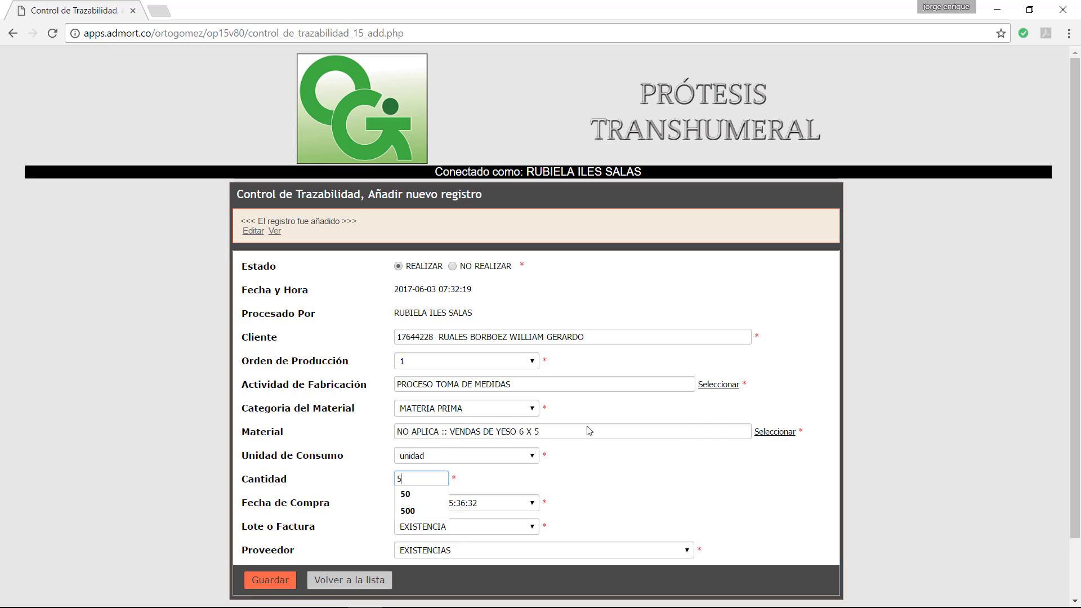
Step: Re-select VENDAS DE YESO 6 X 5, keep the existing purchase date, and save the record
left_click(775, 432)
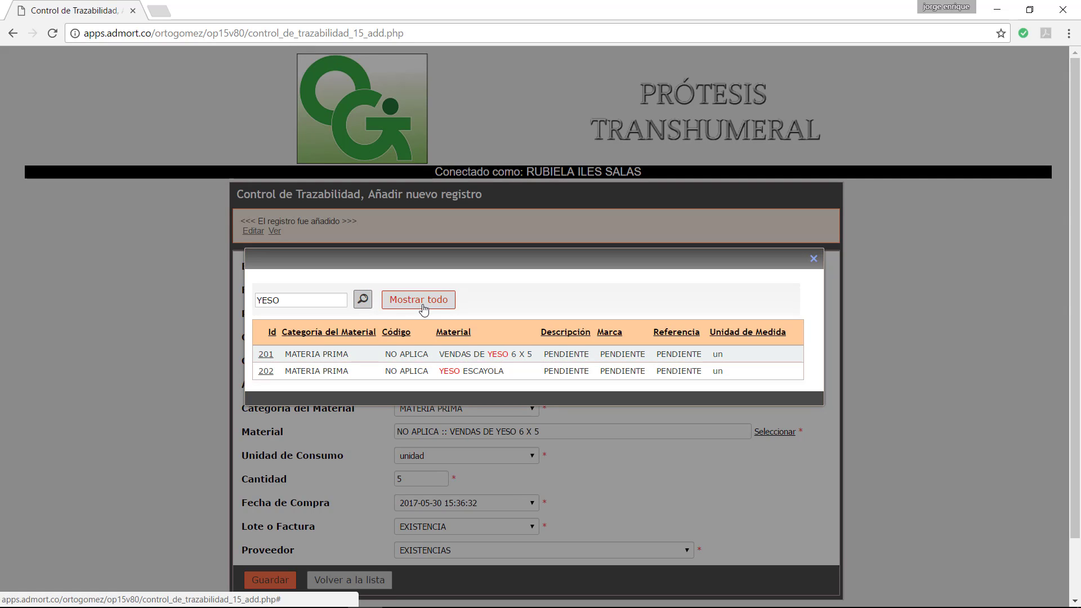
left_click(265, 354)
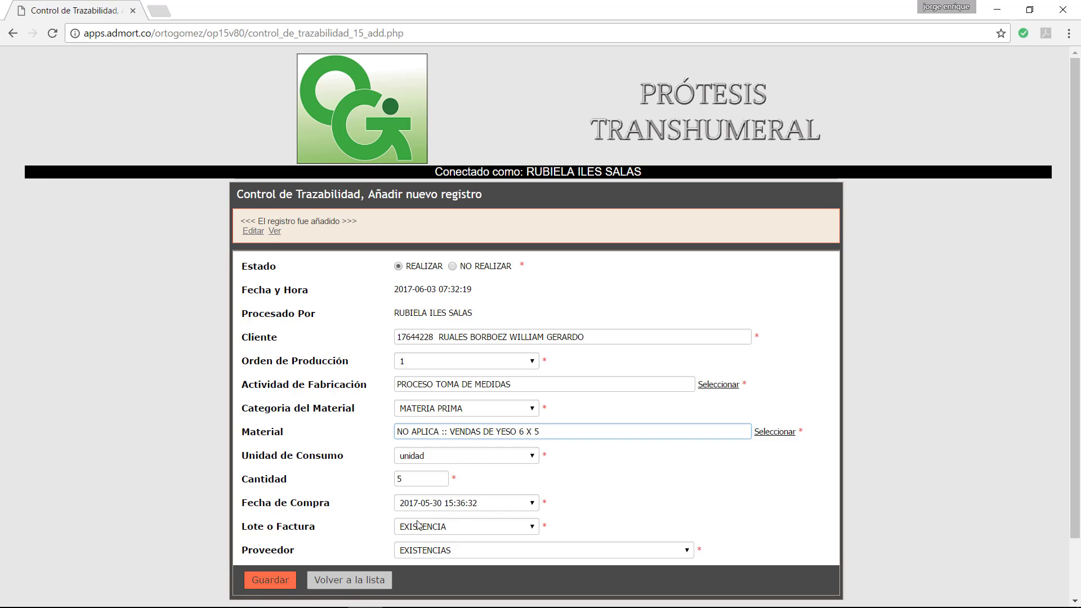
left_click(535, 510)
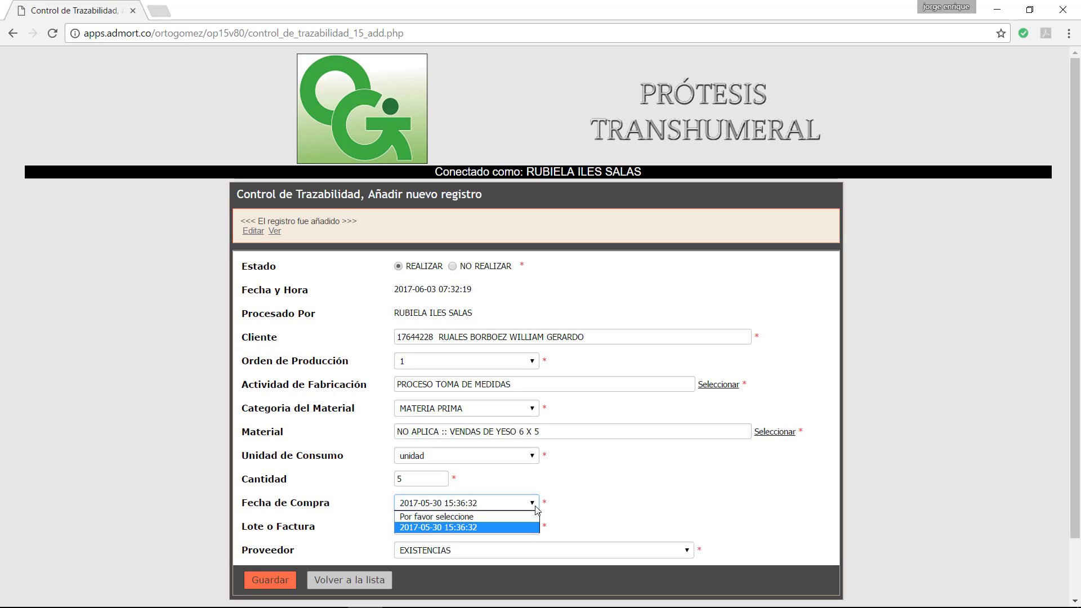
left_click(536, 507)
scroll(628, 489, "down", 2)
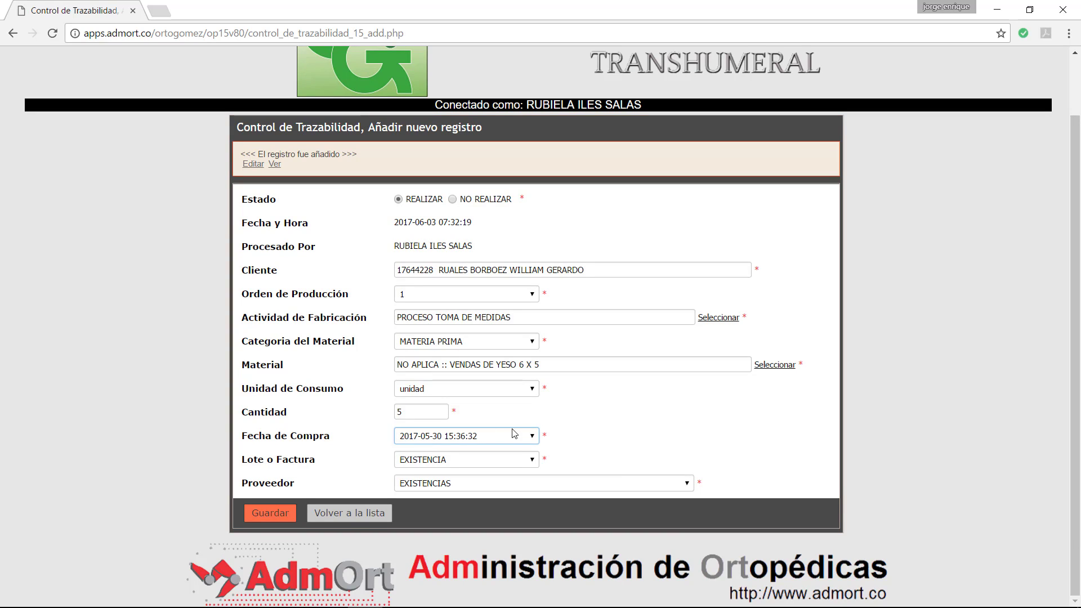
left_click(531, 437)
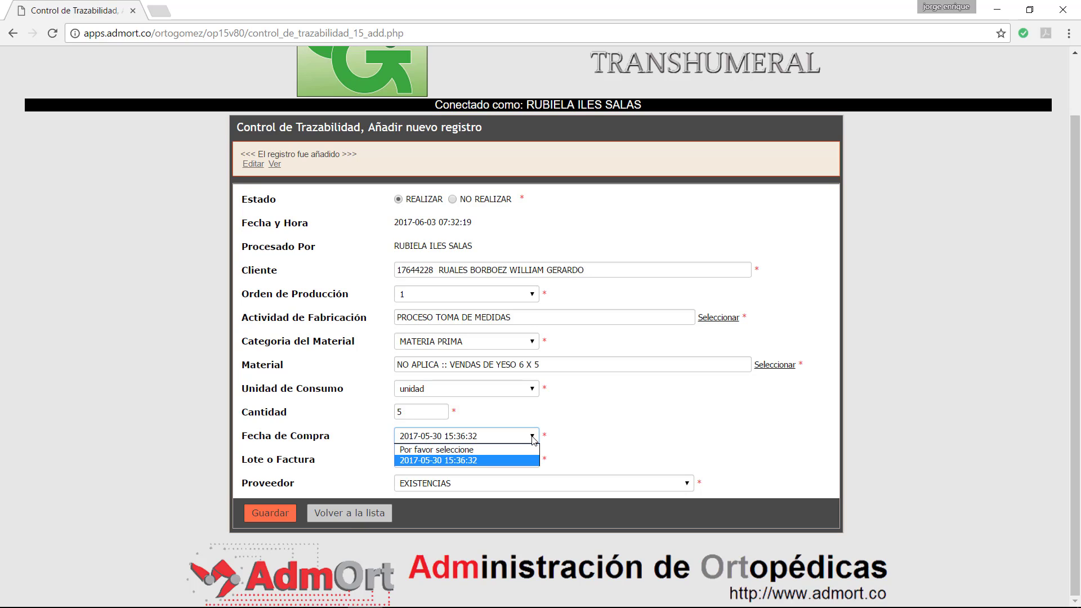
left_click(532, 437)
left_click(532, 437)
left_click(532, 437)
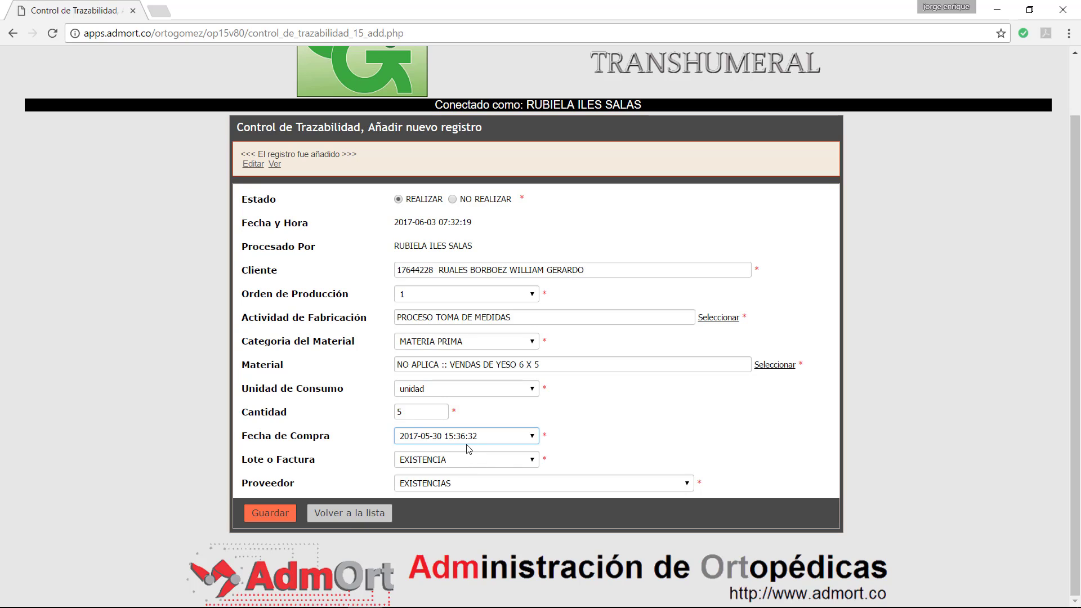
left_click(268, 514)
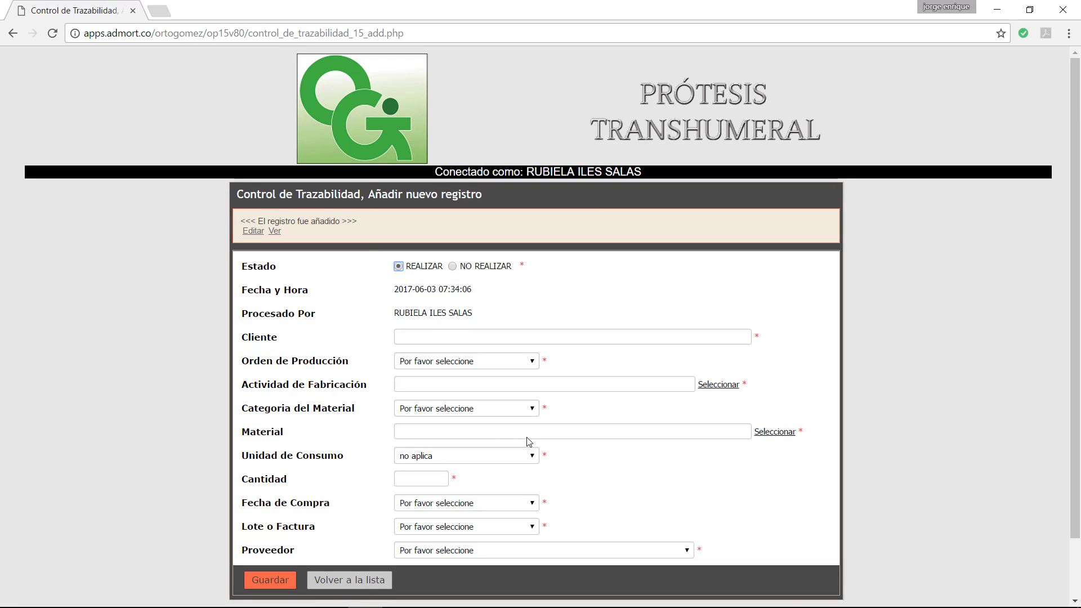
Step: Return to the traceability list and scroll sideways to review the new record's columns
left_click(350, 580)
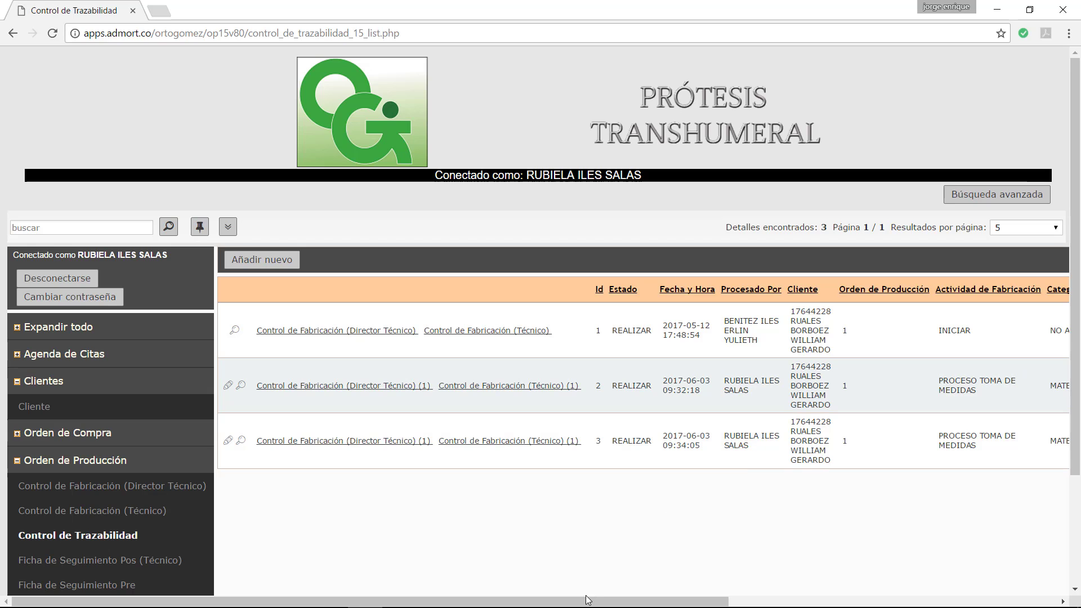
left_click_drag(629, 601, 854, 602)
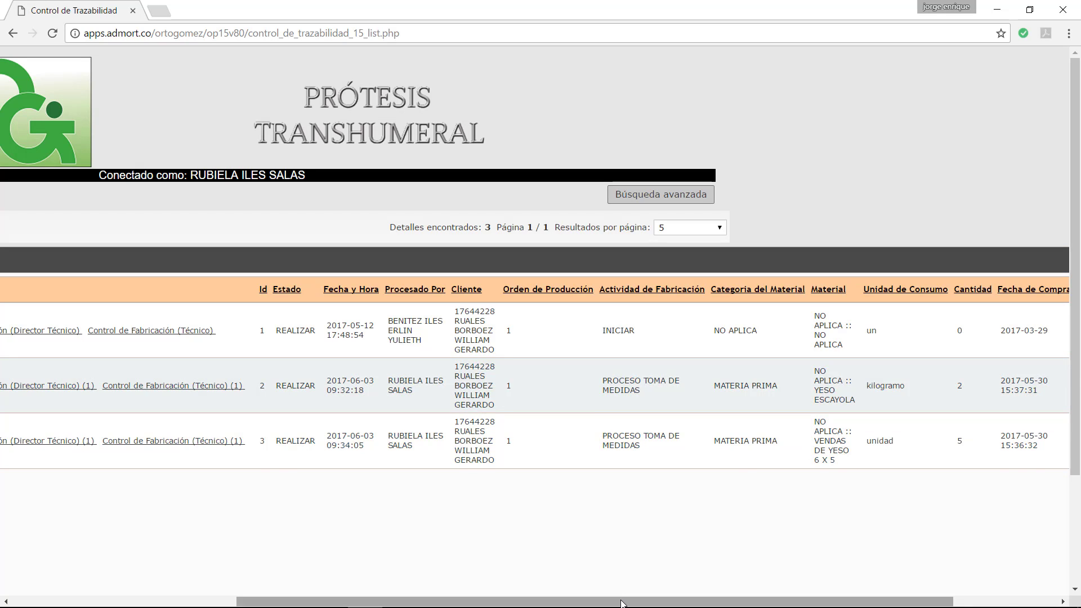
left_click_drag(621, 602, 795, 602)
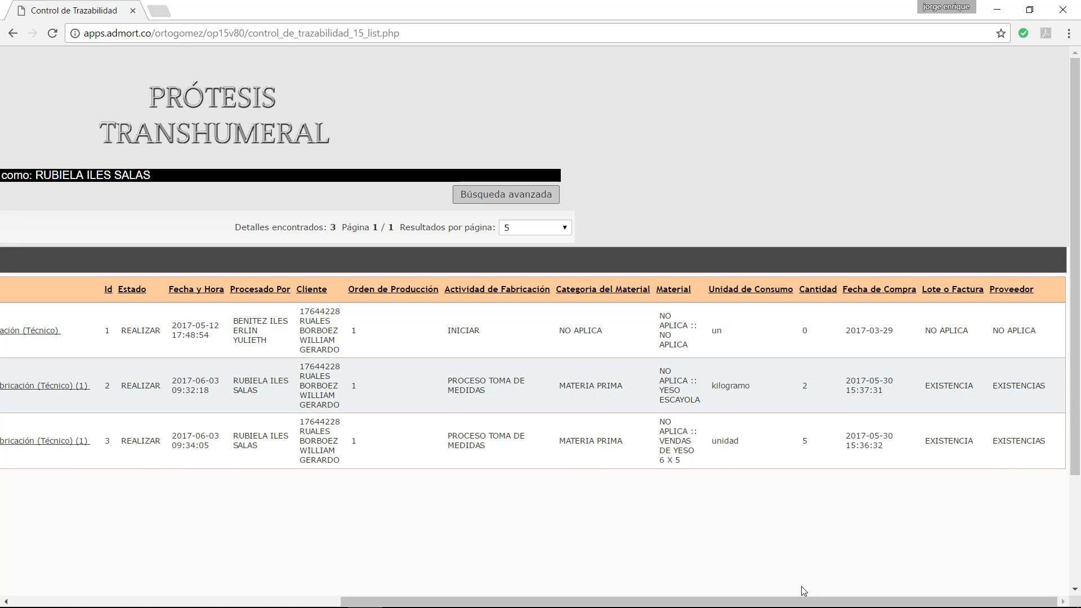
left_click_drag(765, 605, 364, 582)
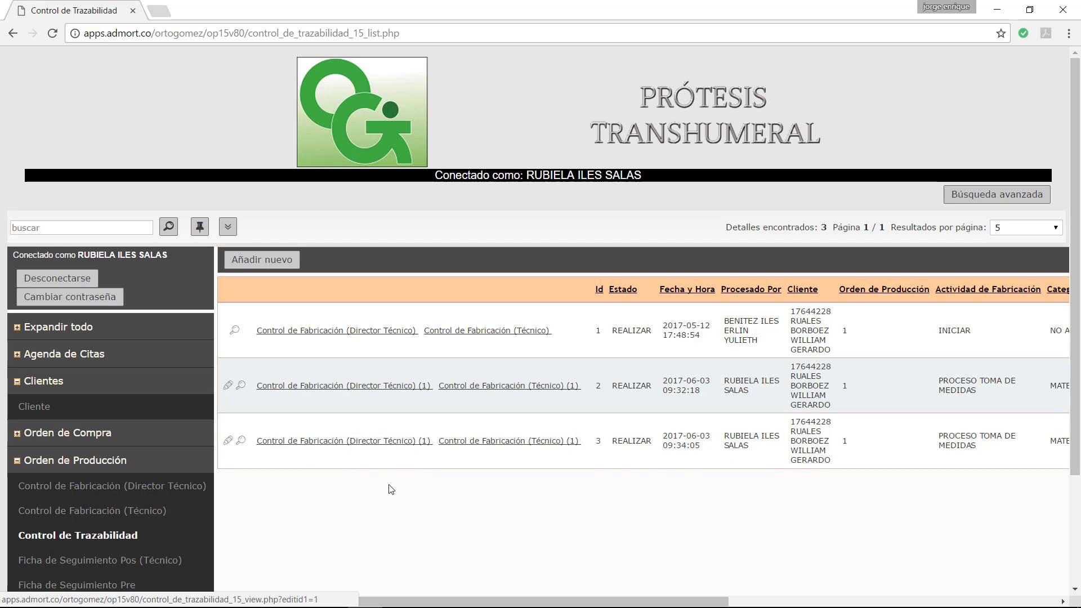
mouse_move(383, 599)
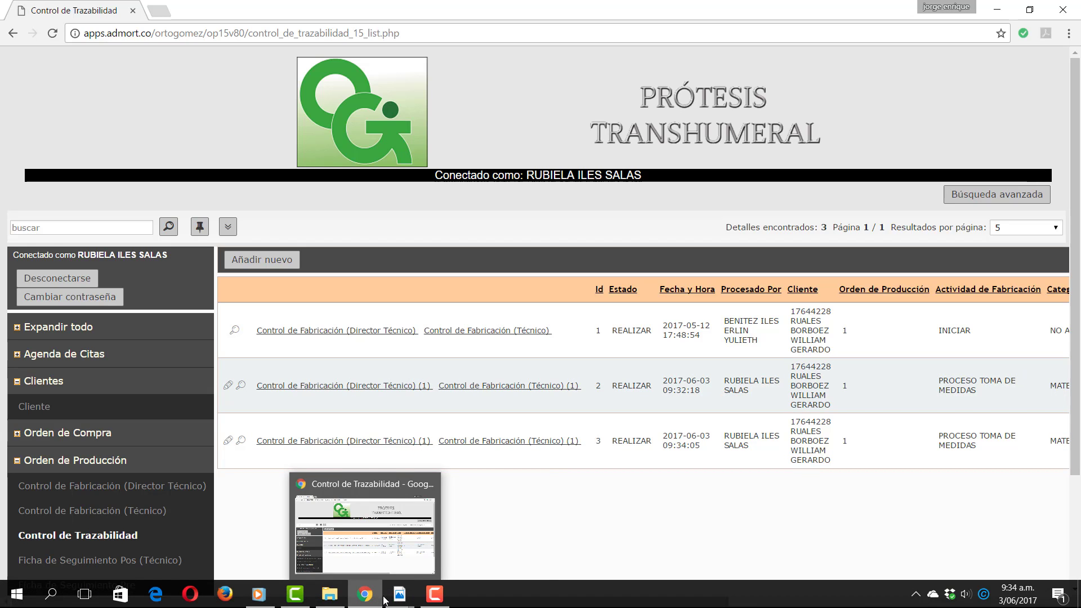
left_click(377, 534)
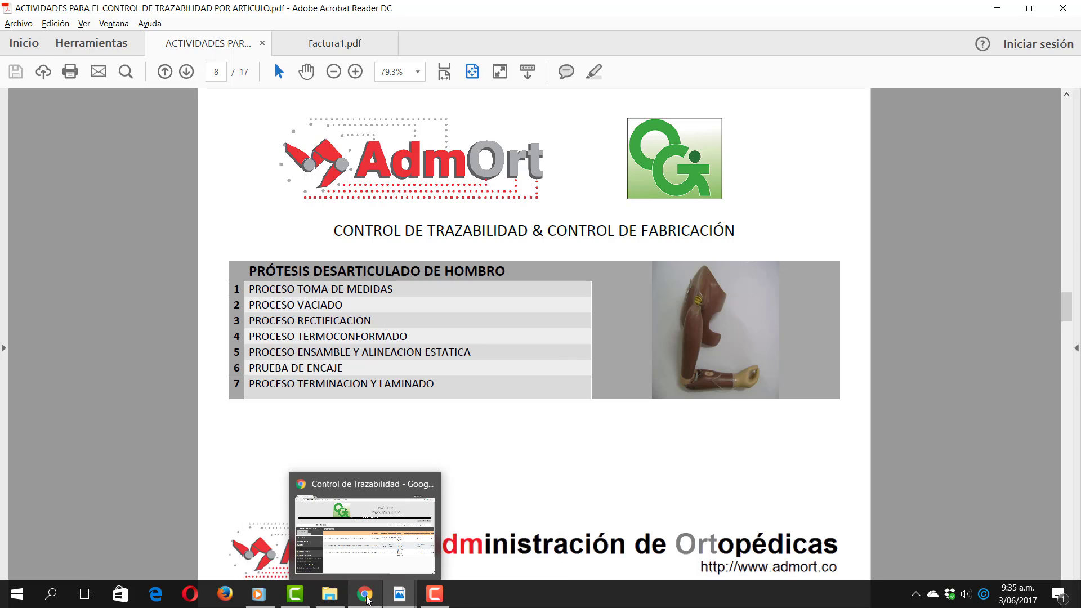
left_click(366, 594)
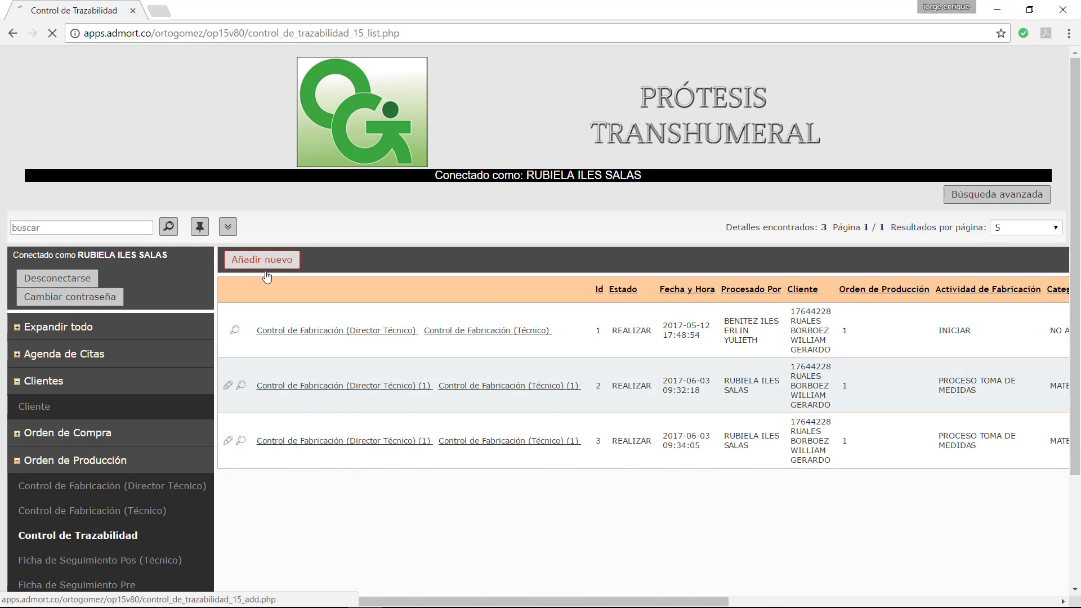
Step: Start a new traceability record and fill in the client by identifier
left_click(265, 262)
left_click(409, 295)
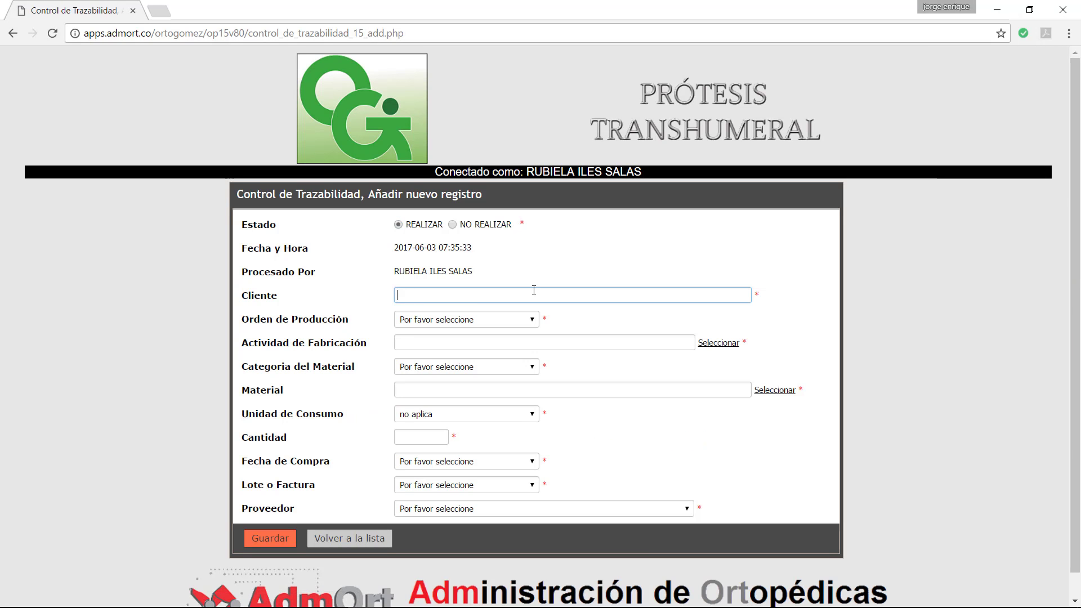
type("17644")
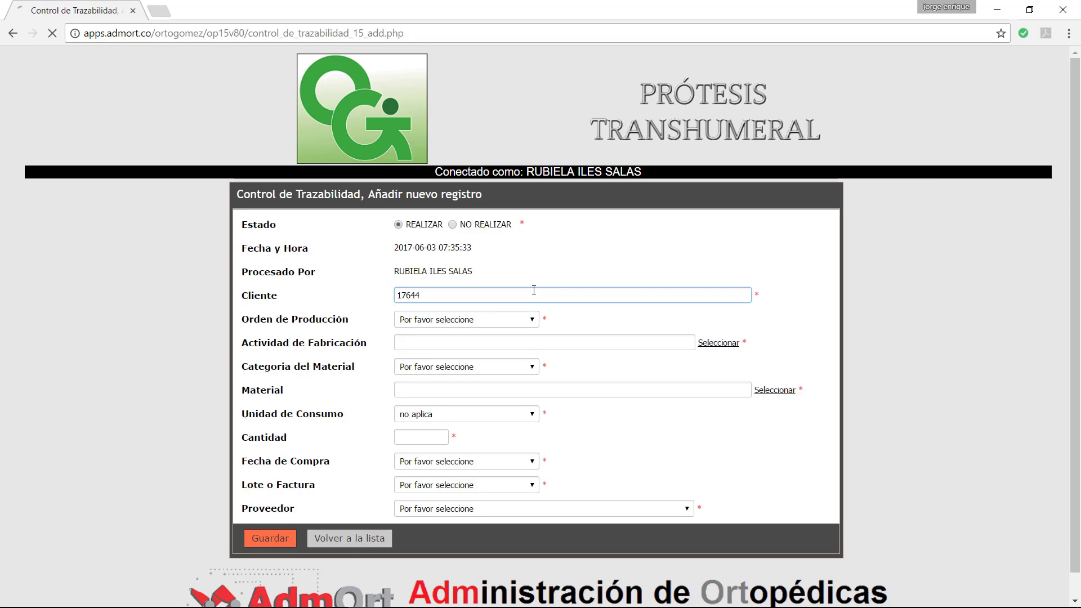
left_click(438, 317)
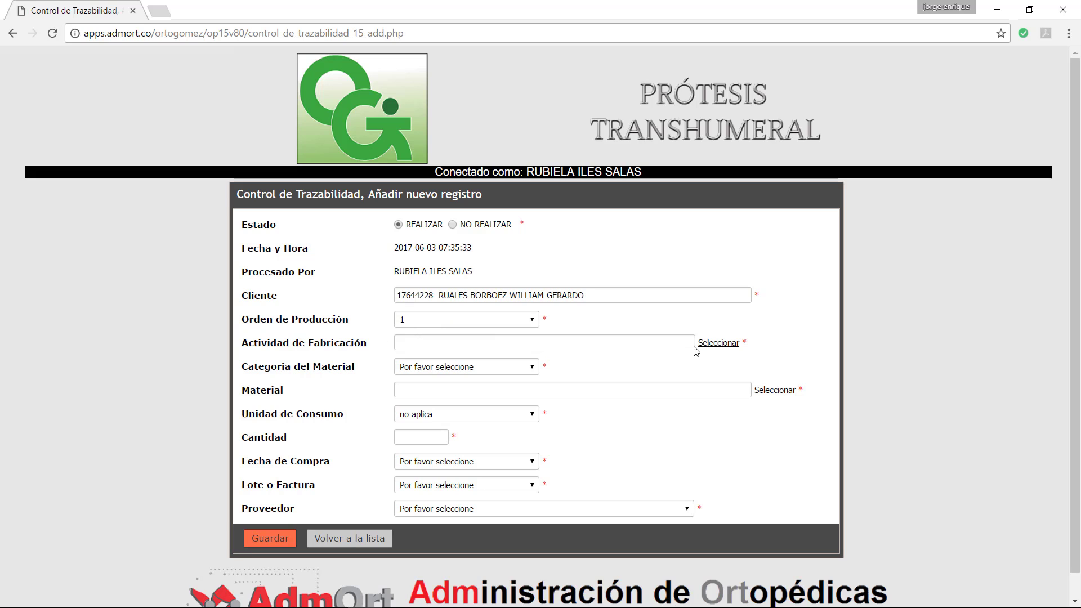
Step: Search the activity lookup for VACIADO and choose PROCESO VACIADO
left_click(711, 344)
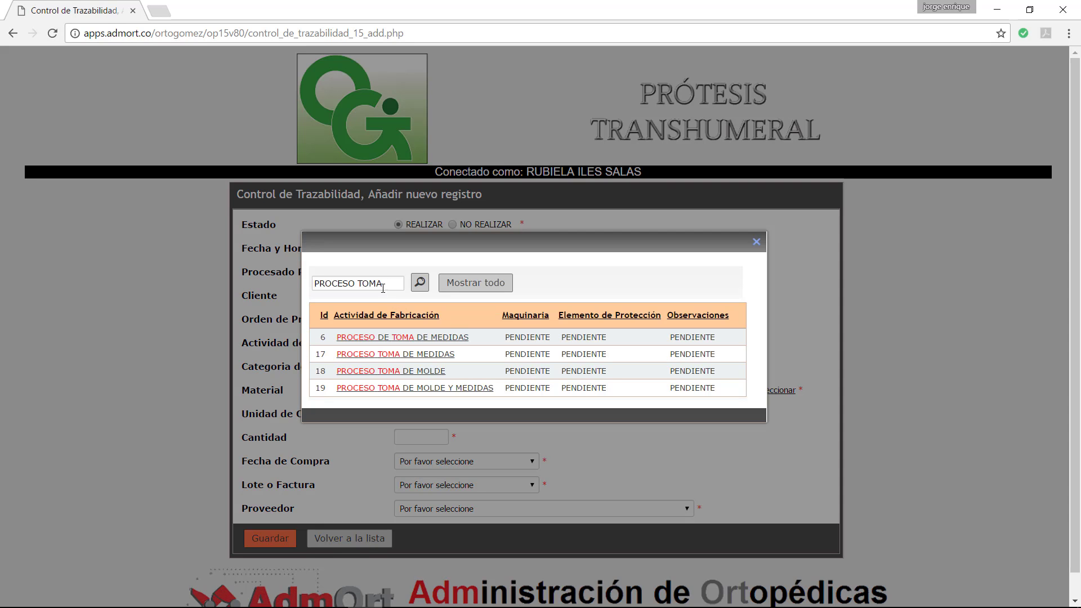
left_click_drag(382, 283, 357, 283)
key("BackSpace")
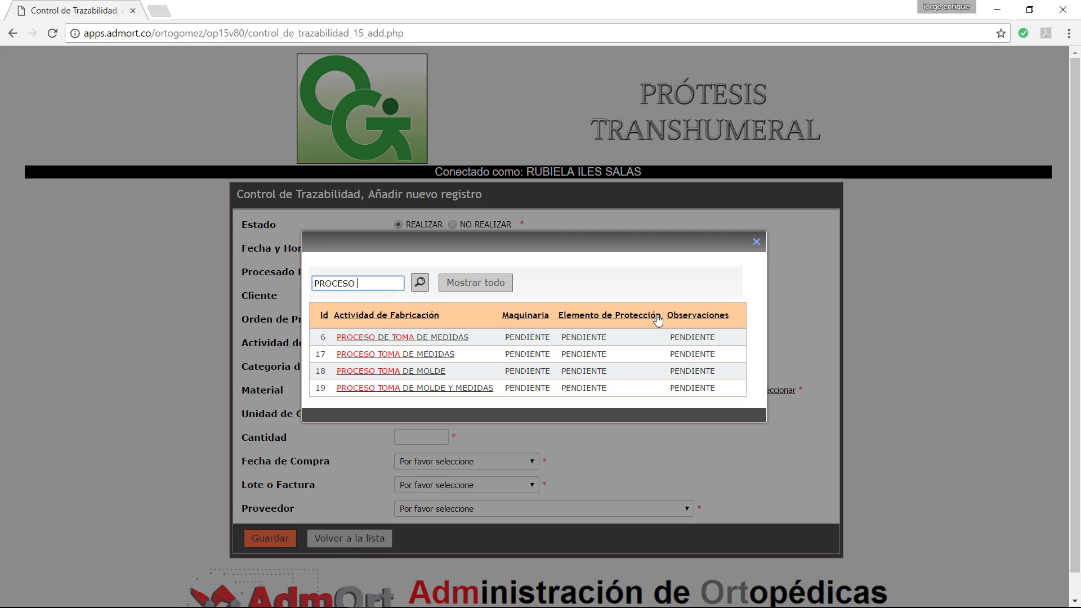
type("DE")
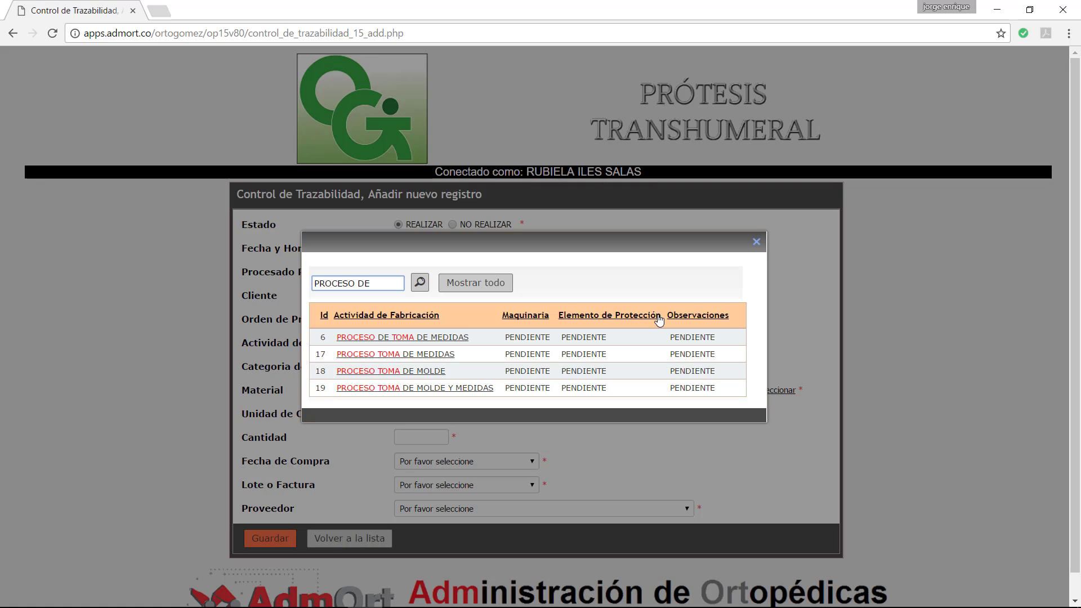
left_click(419, 283)
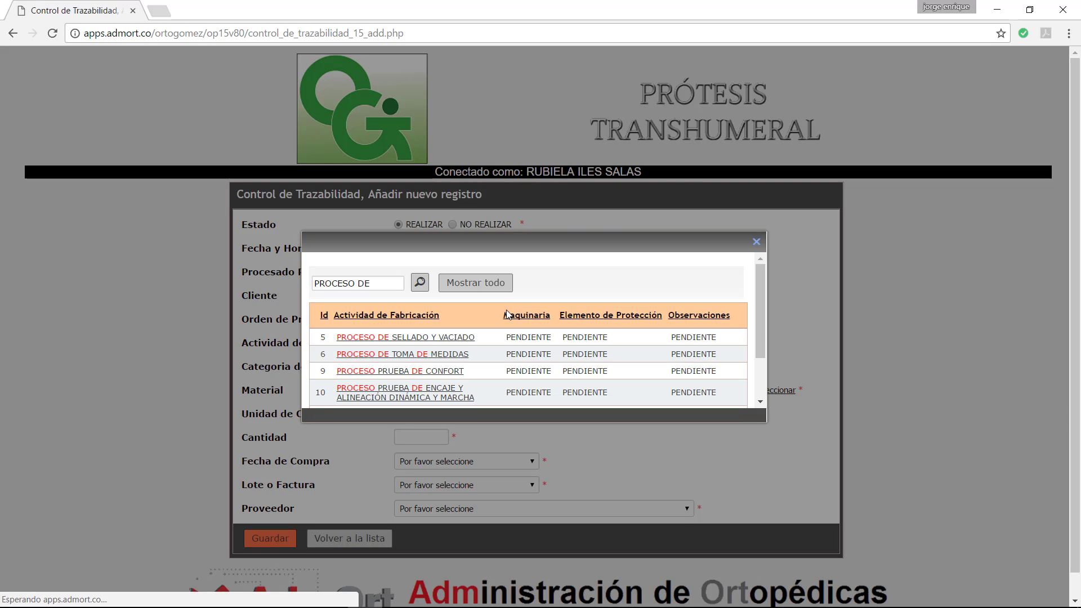
left_click(378, 283)
type("V")
left_click(420, 282)
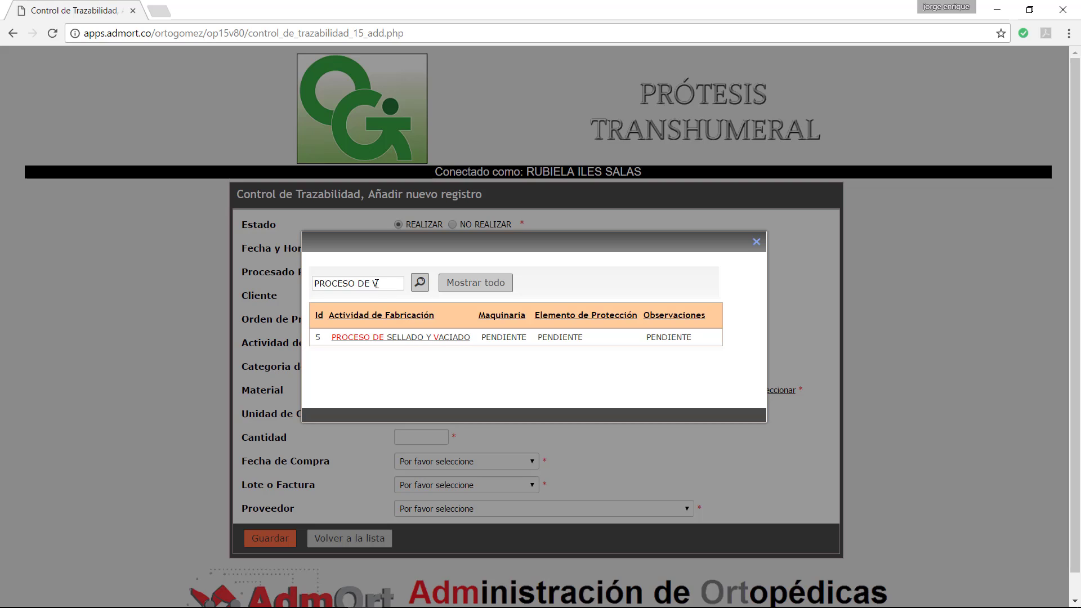
left_click_drag(373, 283, 213, 279)
key("BackSpace")
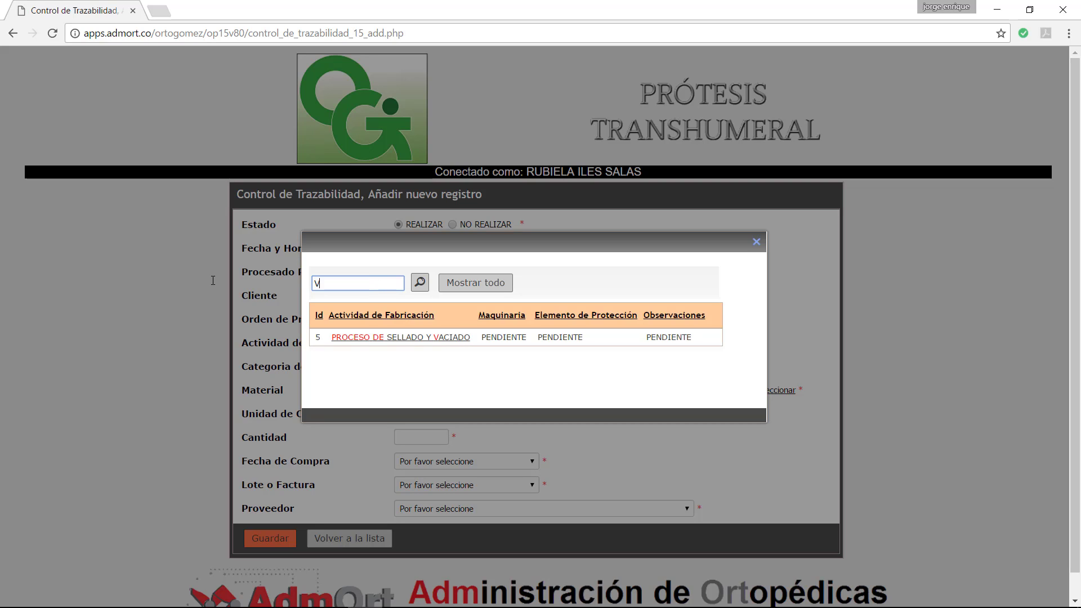
type("ACIADO")
left_click(419, 283)
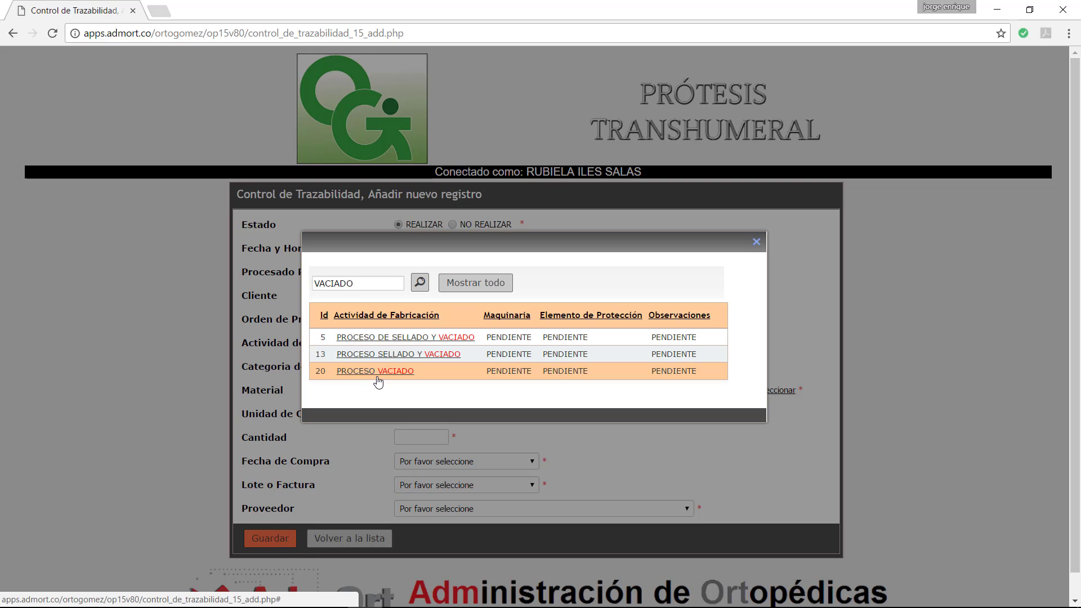
left_click(367, 374)
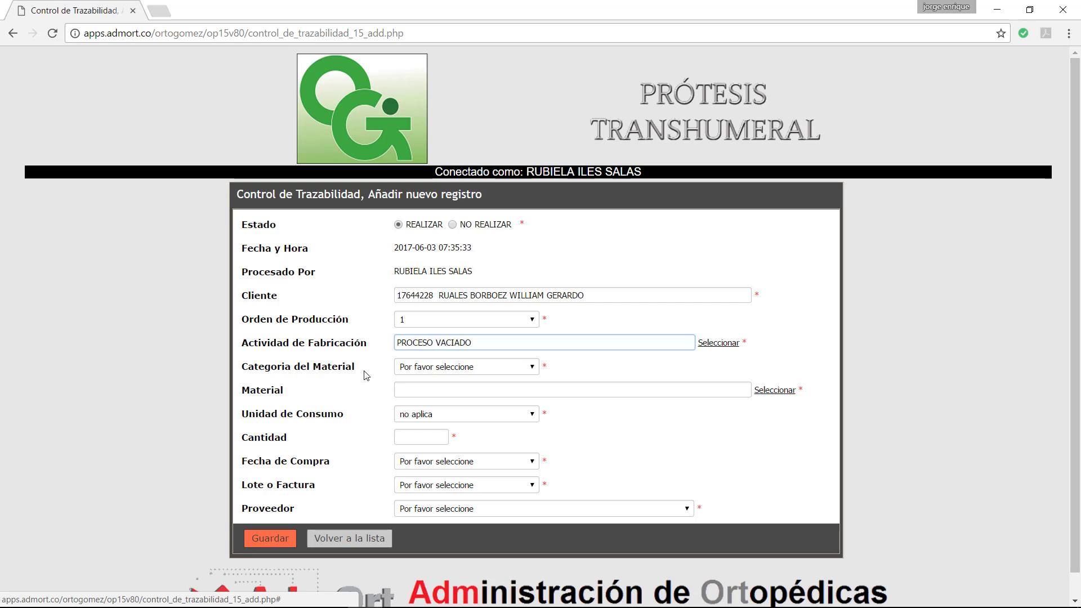
Step: Set category NO APLICA and quantity 0, save, and return to the records list
left_click(459, 369)
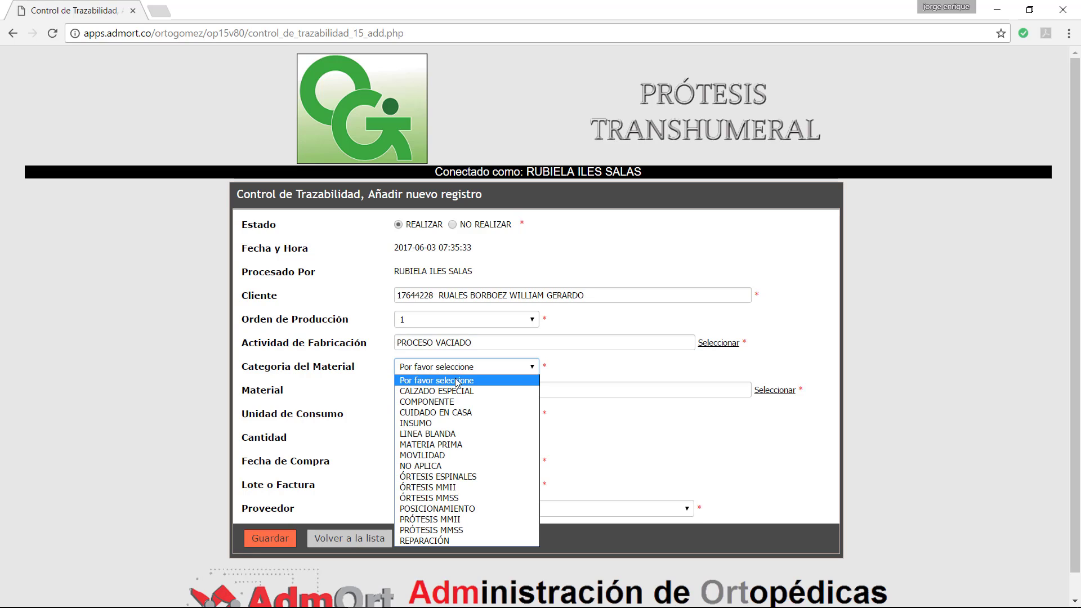
left_click(426, 467)
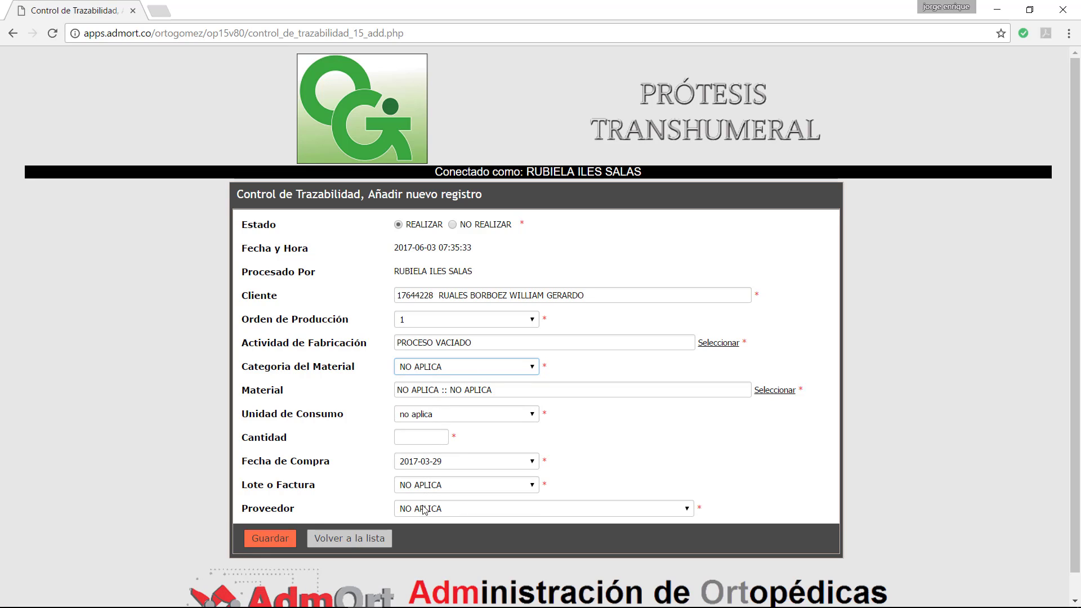
left_click(396, 442)
type("0")
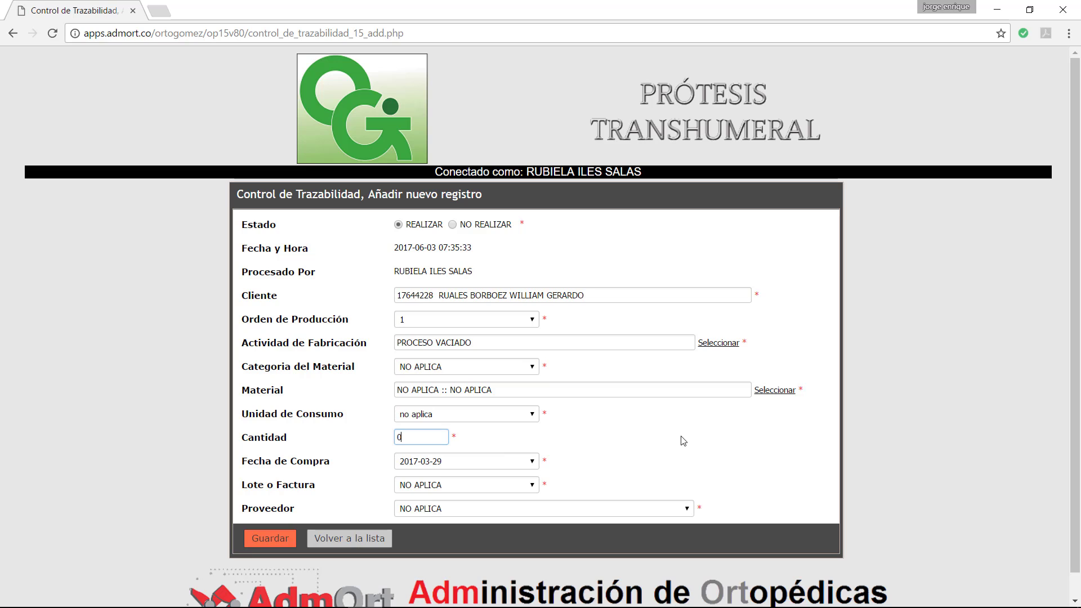
left_click(683, 441)
left_click(273, 539)
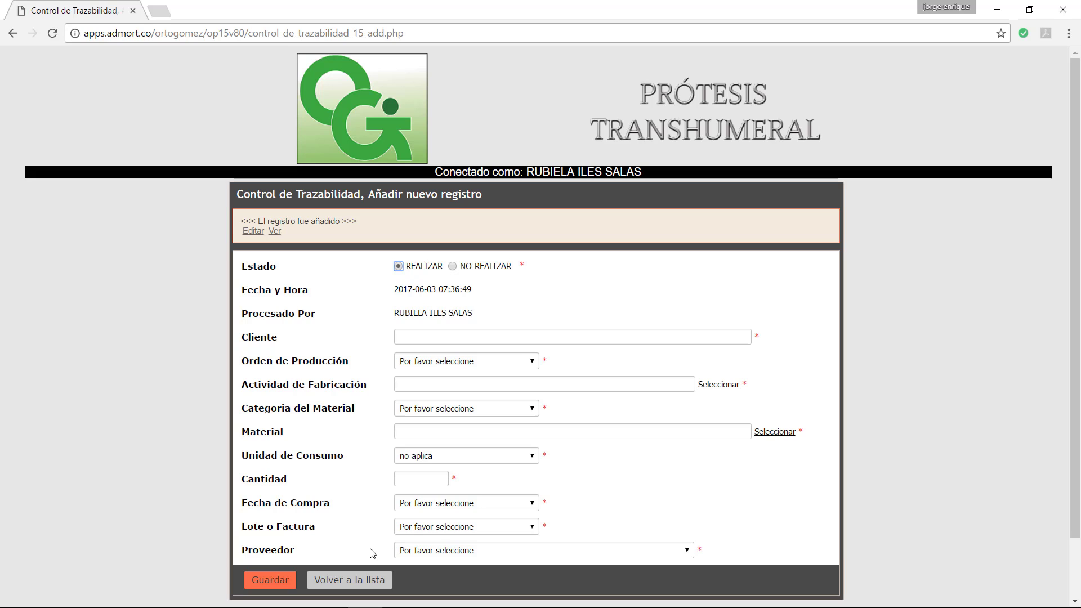
left_click(349, 580)
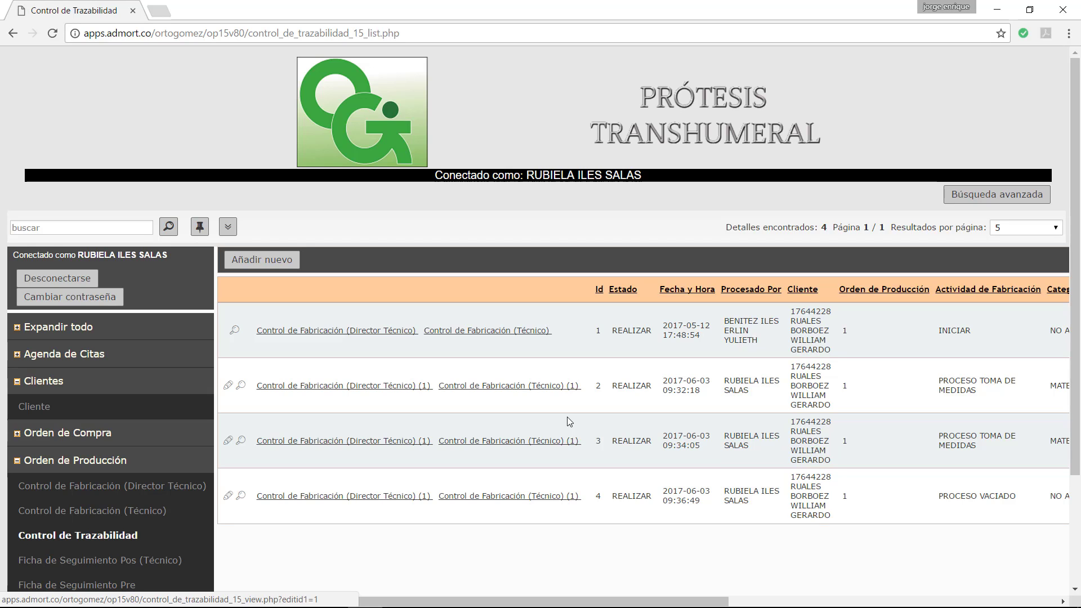
Step: Scroll through the Control de Trazabilidad list to review all four records
scroll(545, 415, "down", 1)
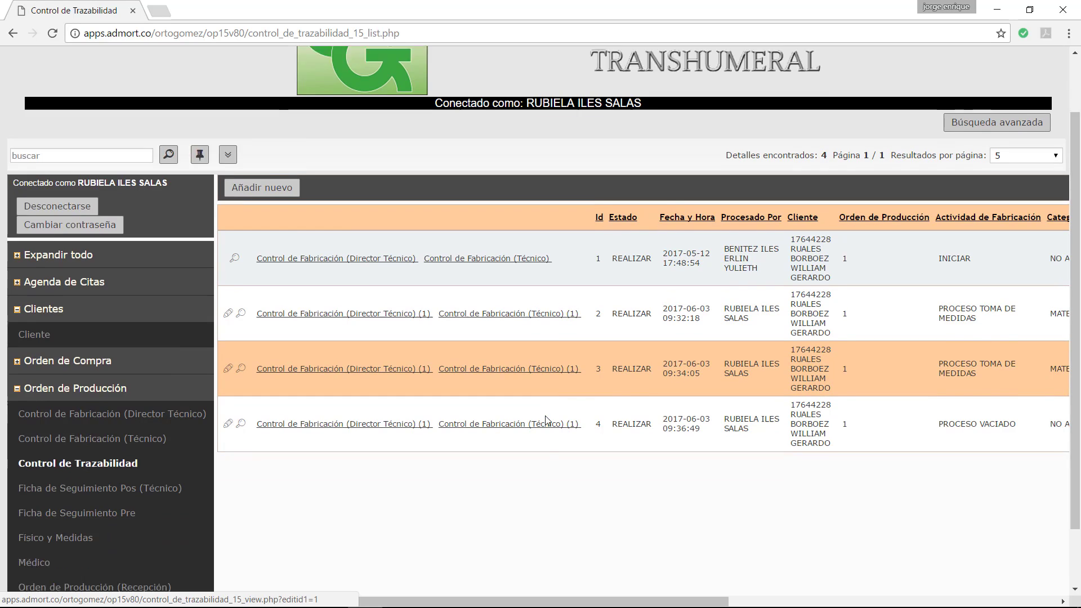
scroll(545, 419, "down", 1)
scroll(545, 419, "up", 2)
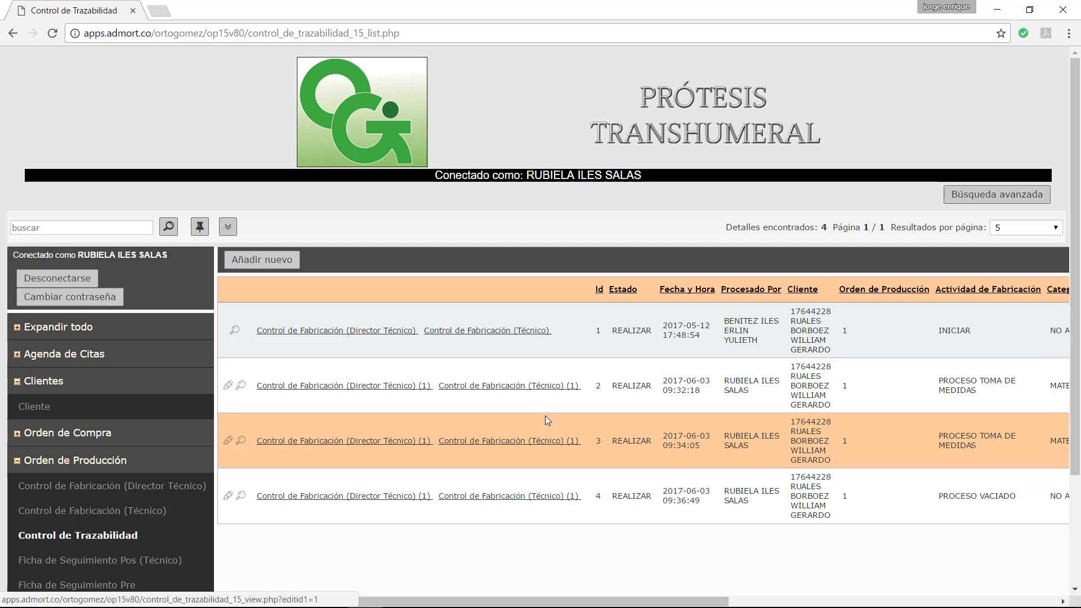
scroll(545, 421, "down", 3)
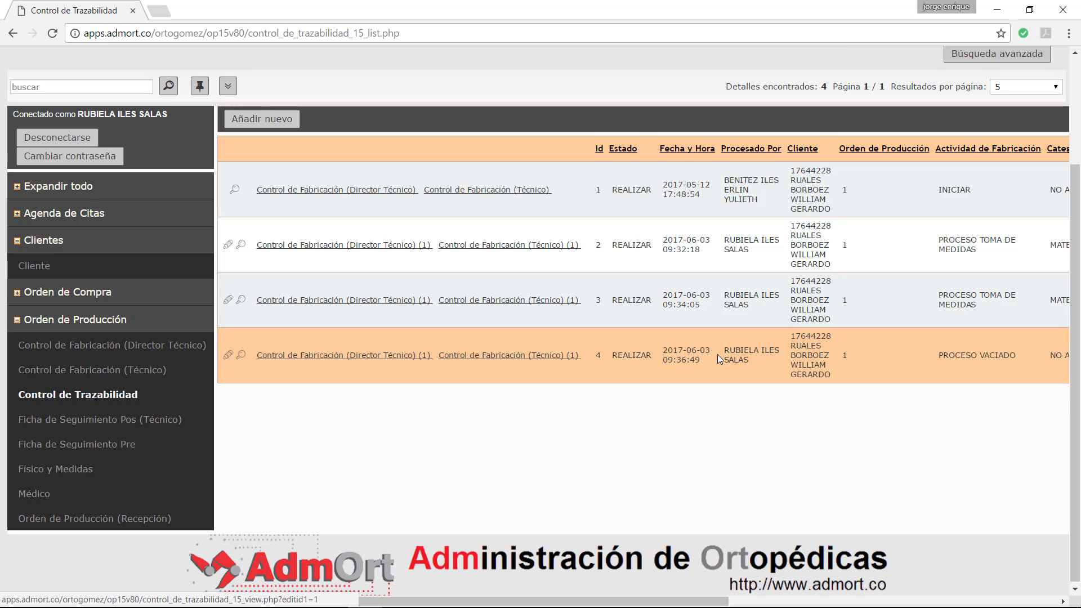
scroll(717, 353, "up", 3)
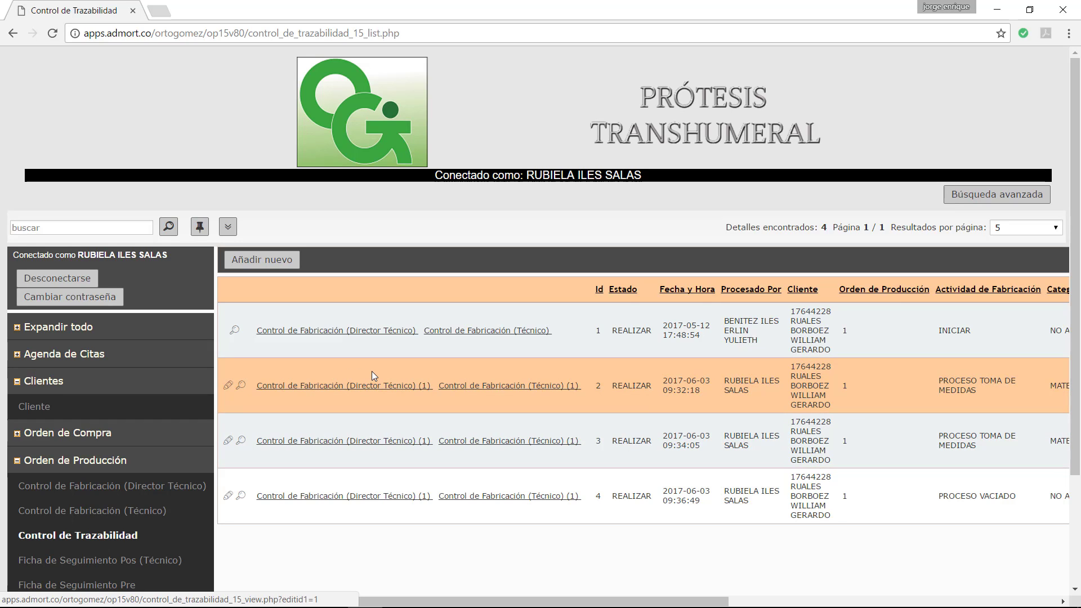
scroll(372, 375, "down", 1)
scroll(372, 377, "up", 1)
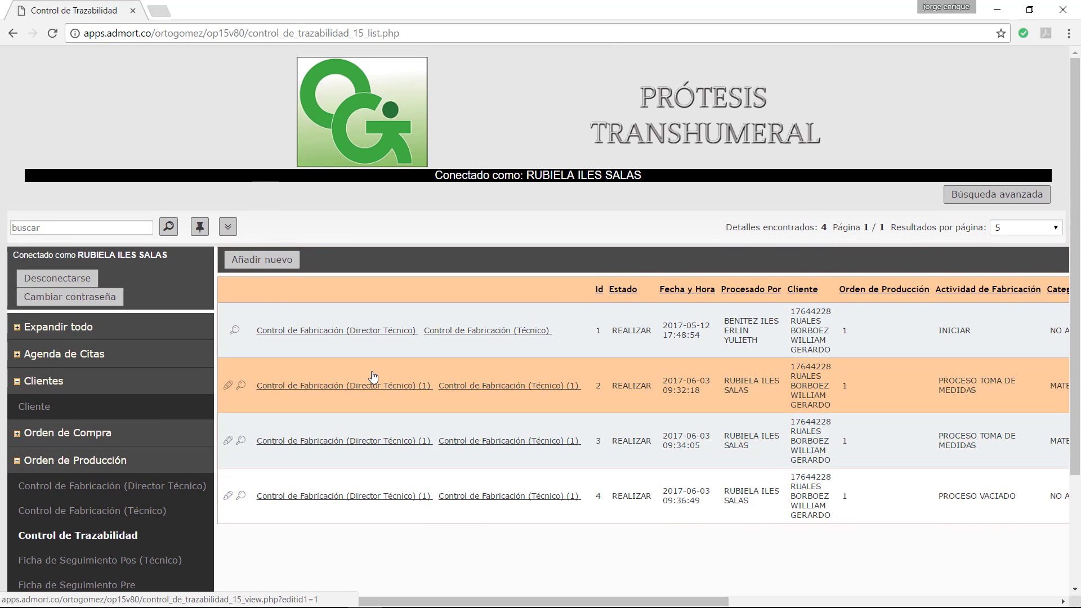
scroll(373, 376, "down", 2)
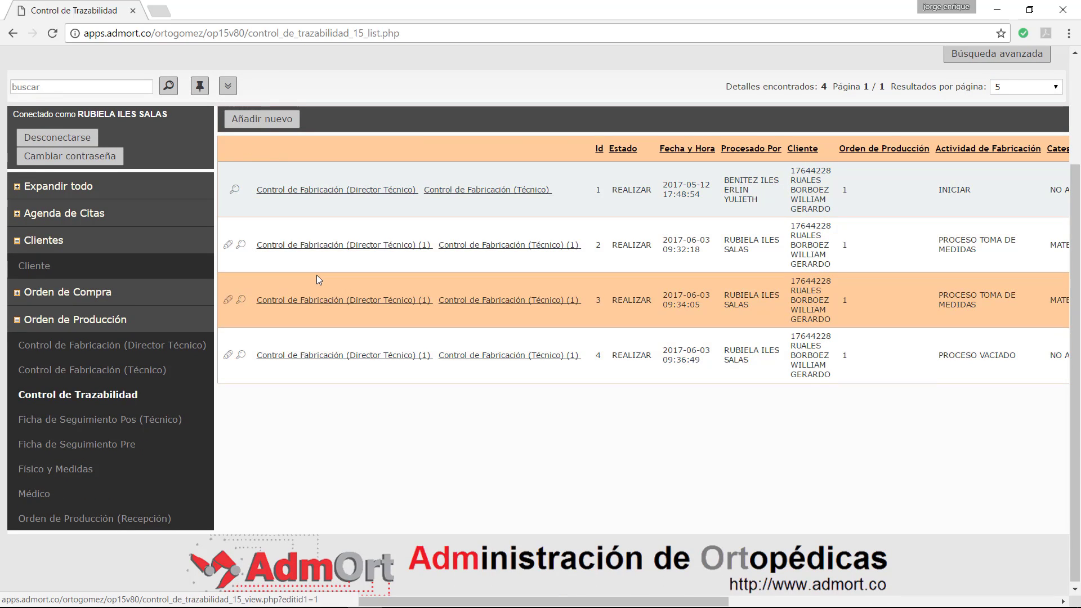
scroll(317, 275, "up", 2)
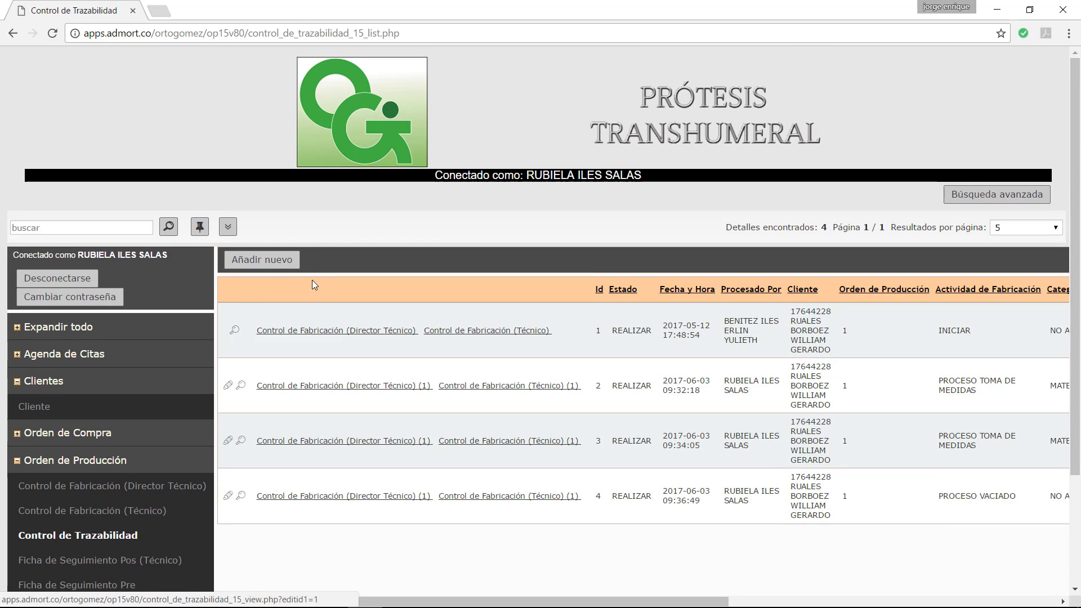
Step: Abandon a new traceability record and open the empty Orden de Compra list
left_click(293, 260)
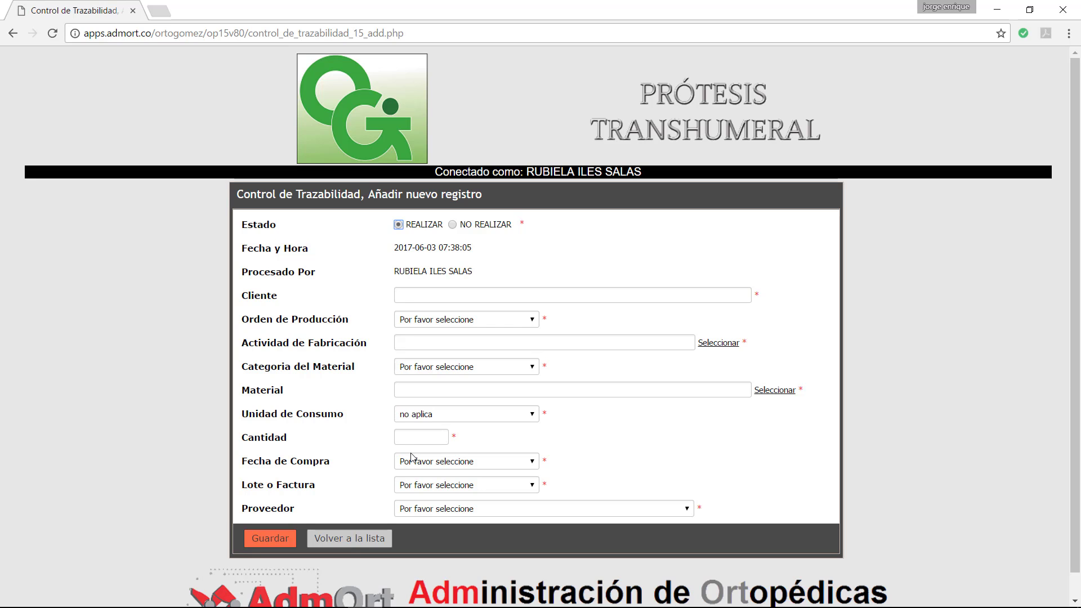
left_click(350, 536)
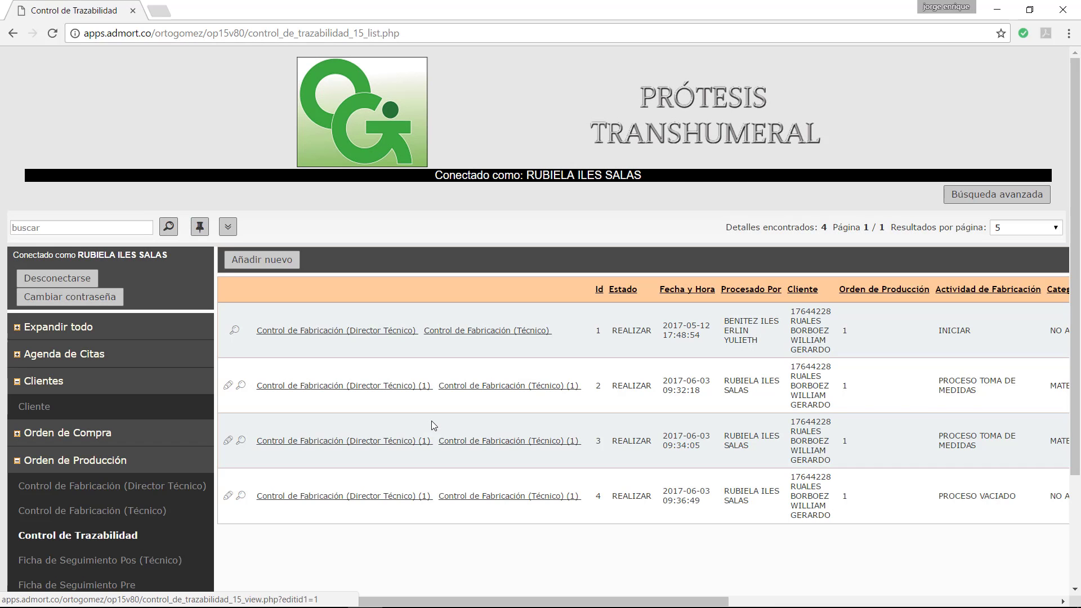
scroll(186, 409, "down", 1)
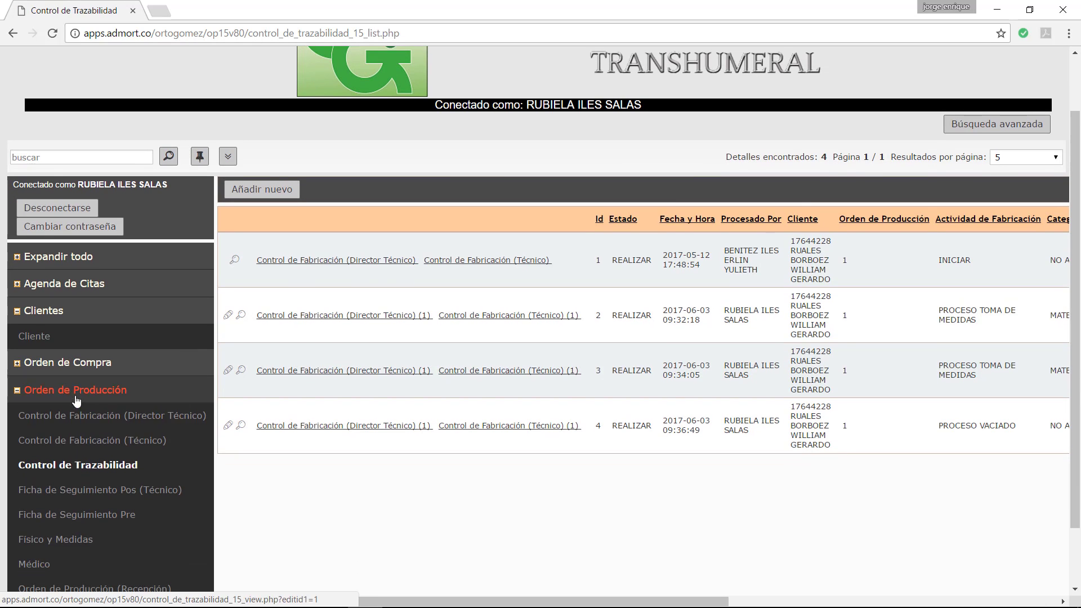
left_click(66, 365)
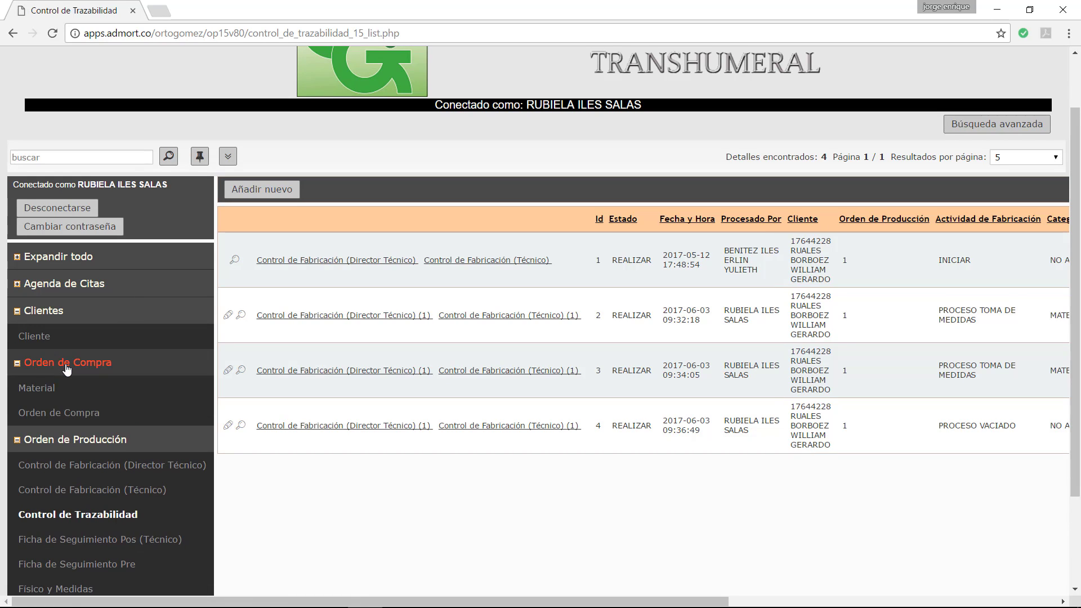
left_click(49, 415)
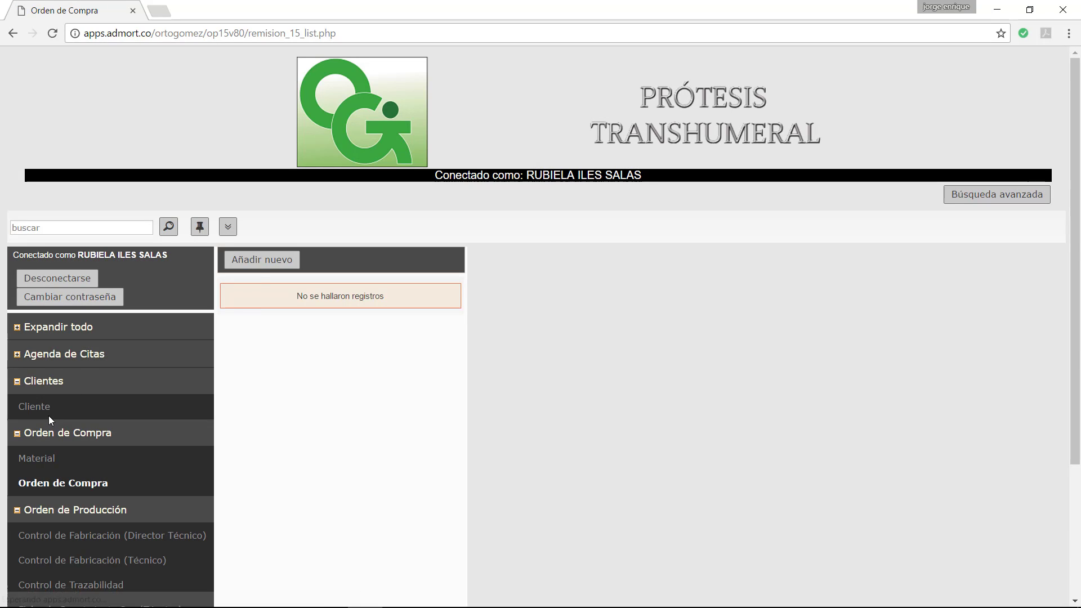
Step: Start a new purchase order and pick the client by identifier
left_click(258, 265)
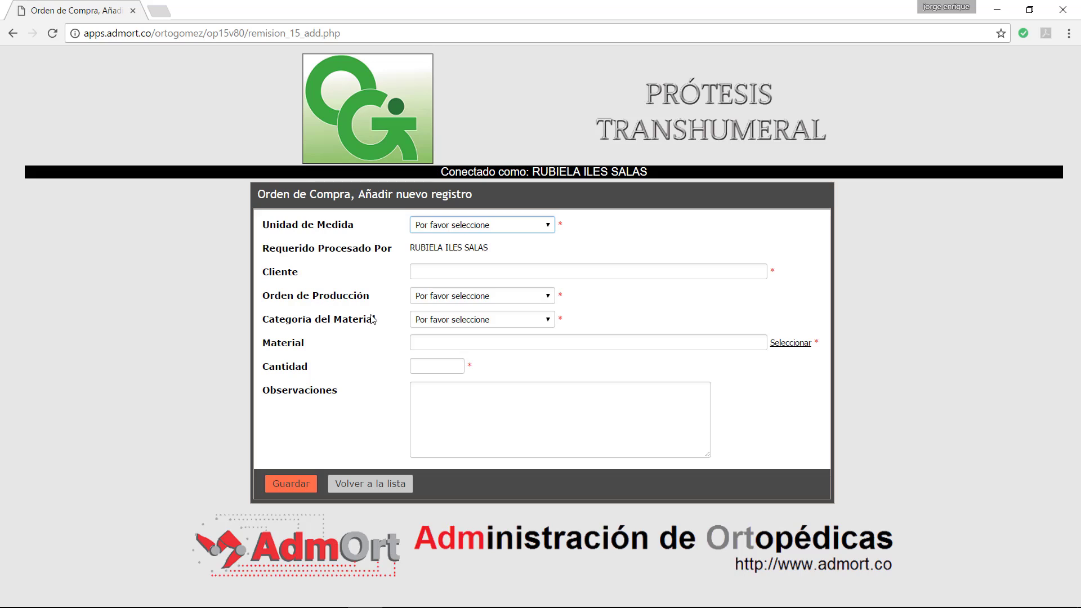
left_click(625, 270)
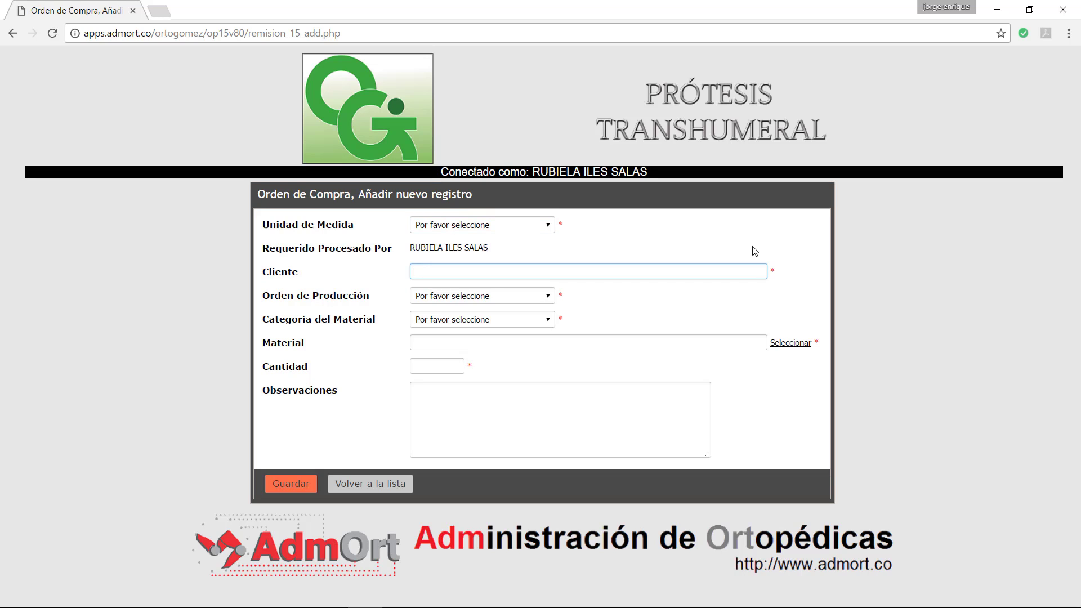
type("17644")
left_click(478, 289)
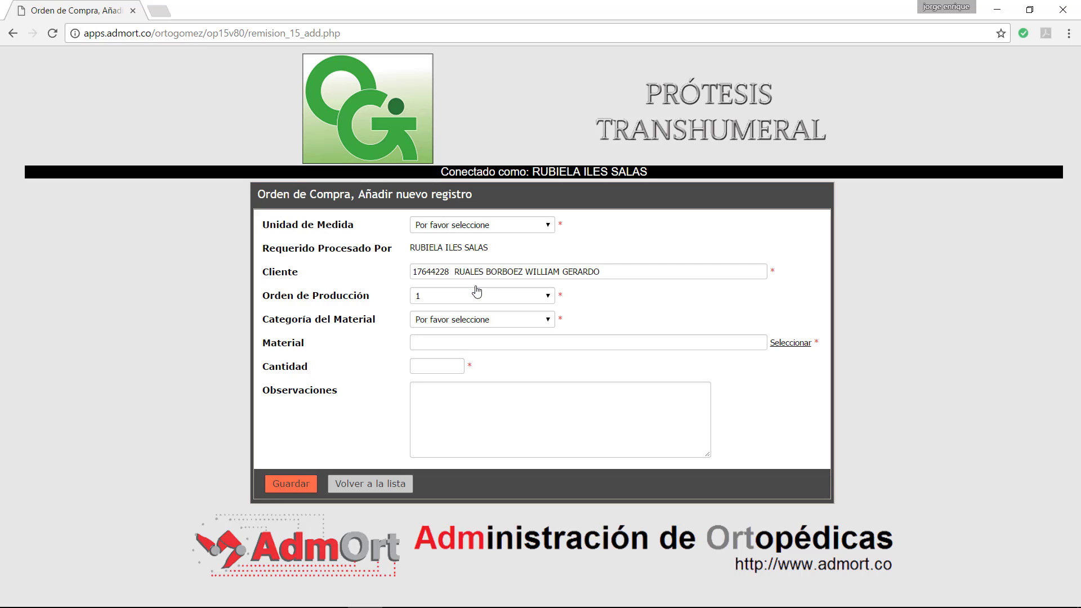
Step: Set material category COMPONENTE and unit unidad, then bring up the material lookup
left_click(482, 320)
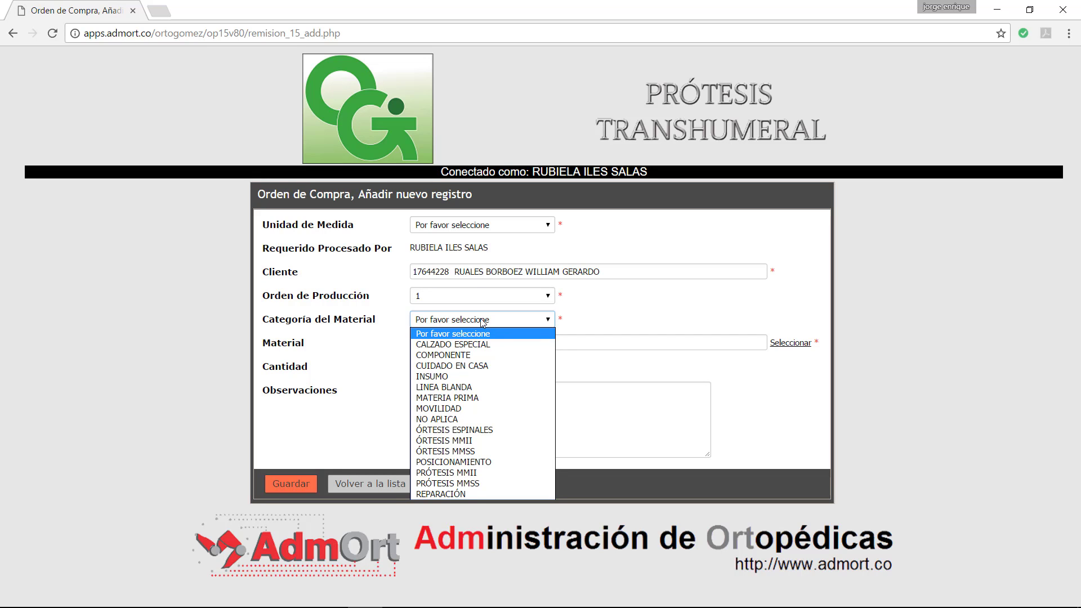
left_click(433, 356)
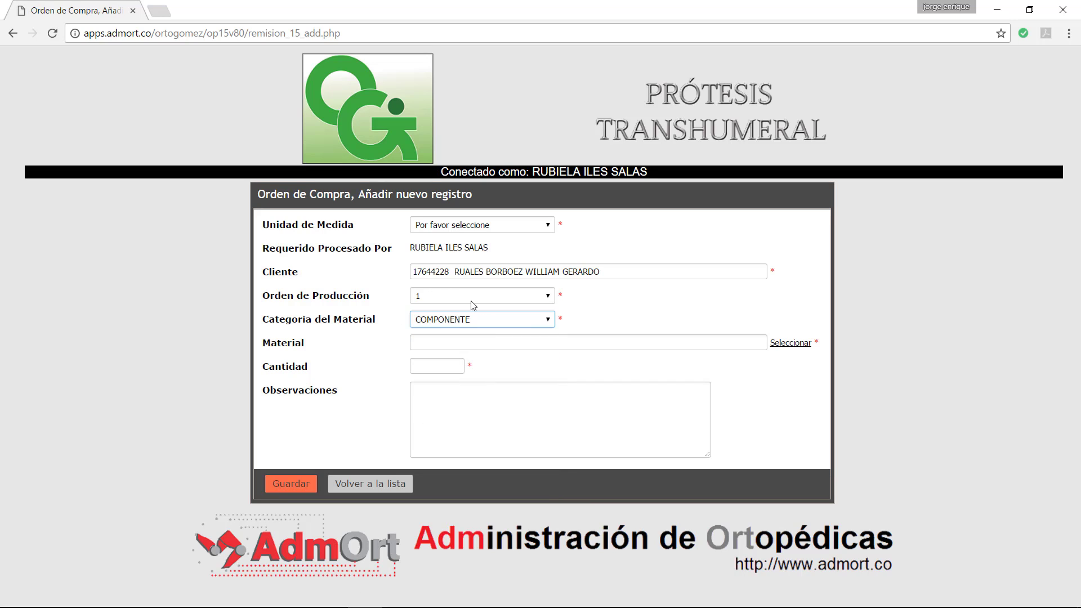
left_click(521, 229)
left_click(424, 419)
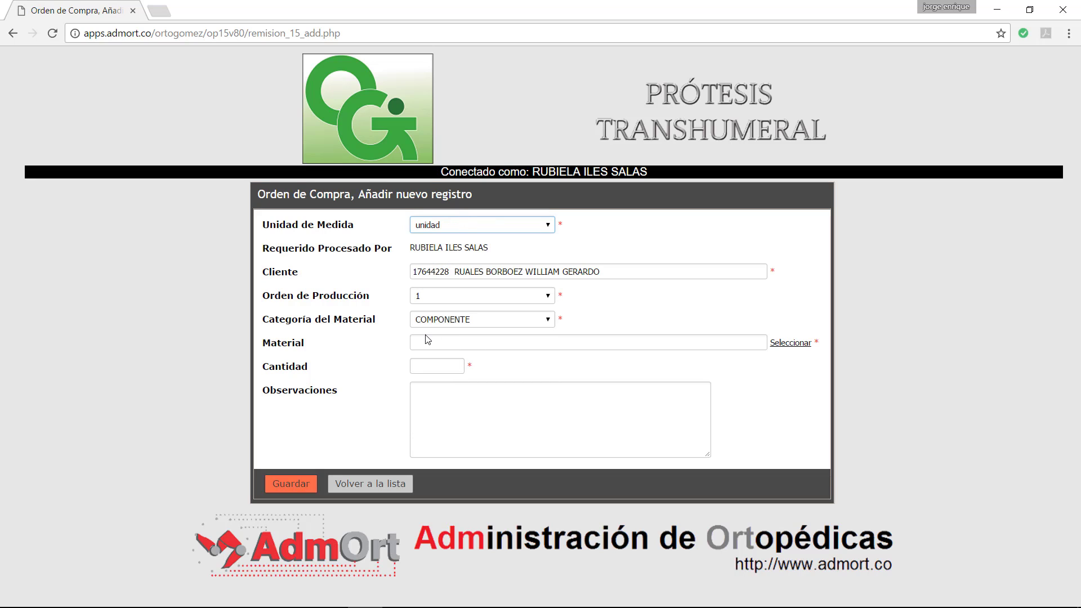
left_click(788, 344)
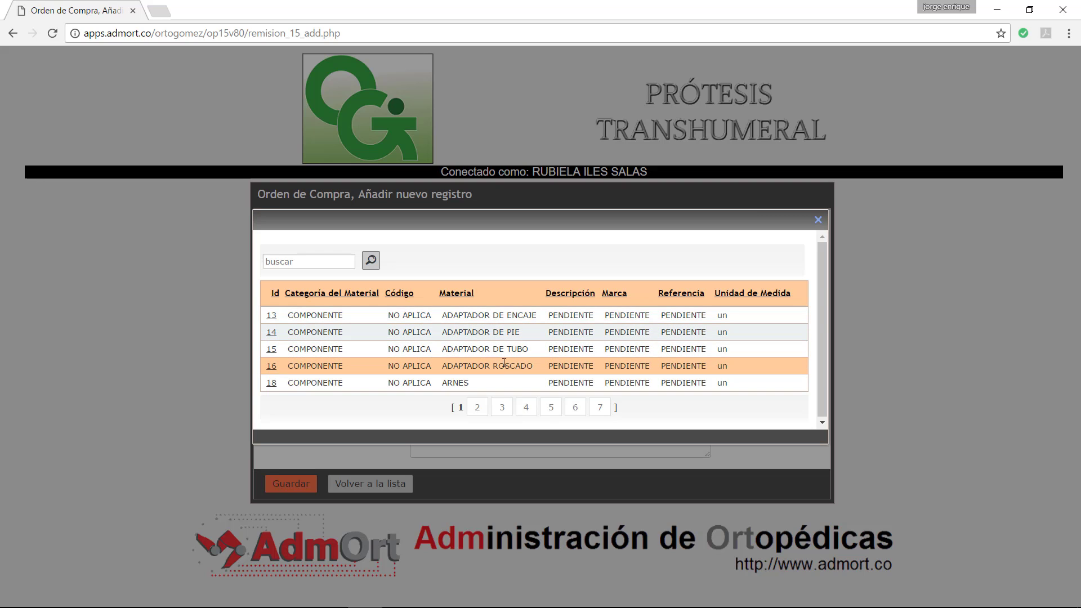
Step: Search materials for 'MANO', pick MANO MECANICA (Id 31), and enter a Cantidad of 1
left_click(310, 262)
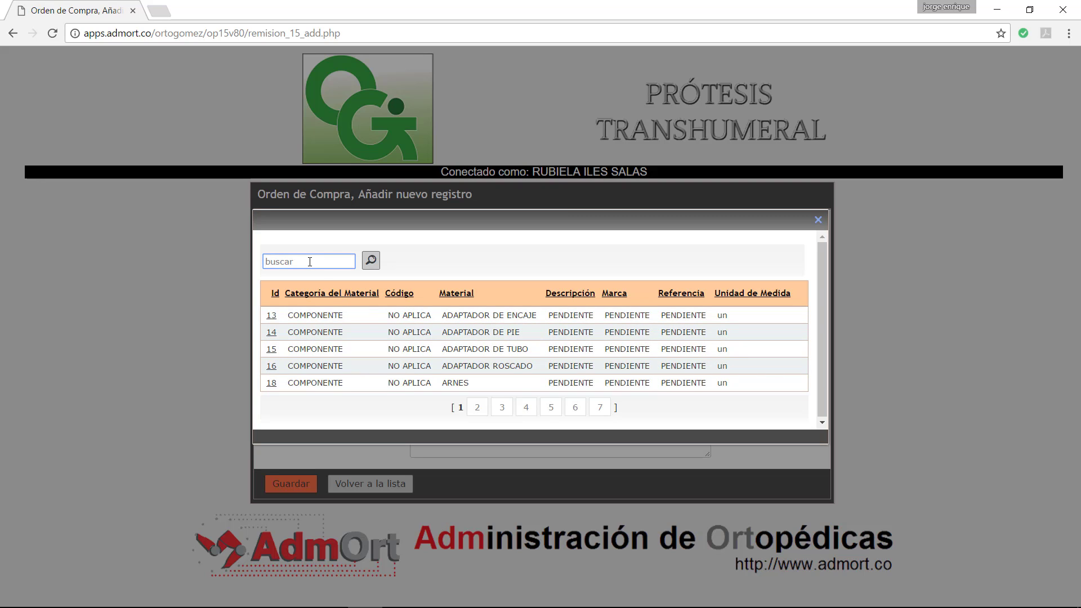
type("MANI")
key("BackSpace")
type("O")
left_click(370, 260)
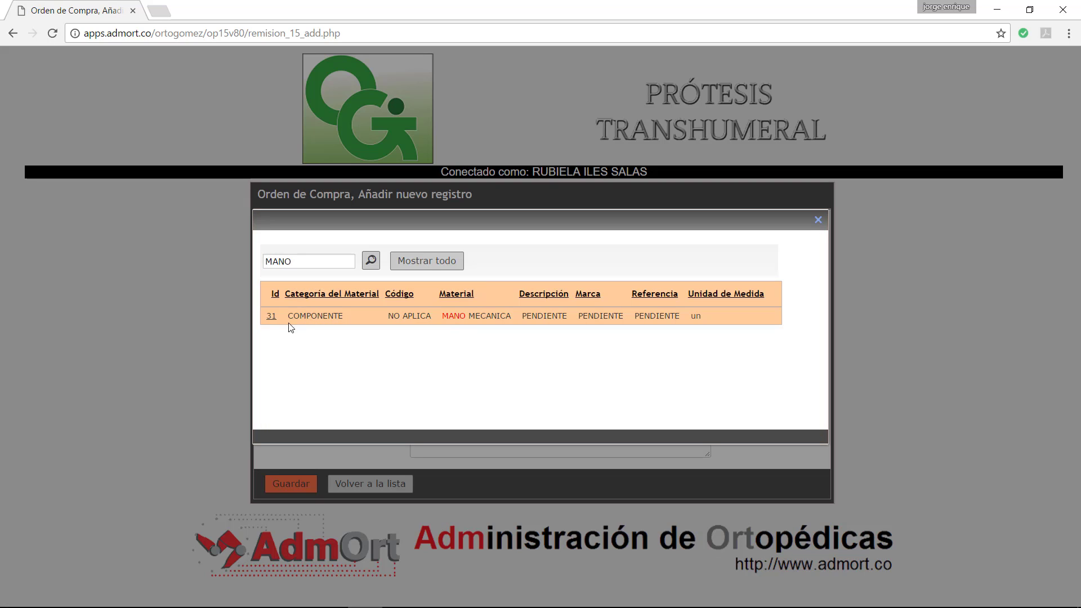
left_click(271, 316)
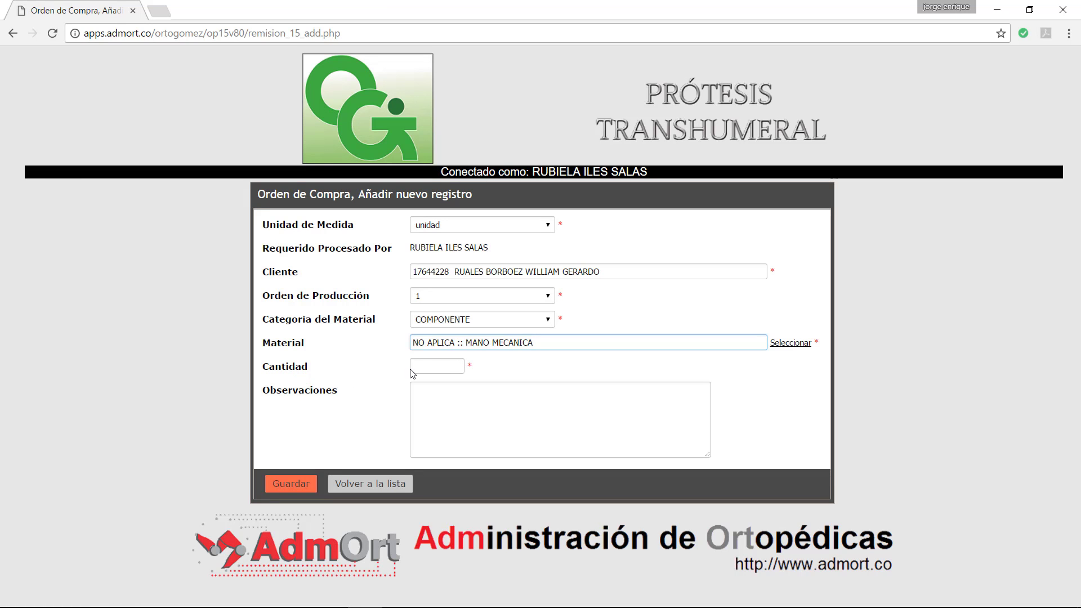
left_click(446, 362)
type("1")
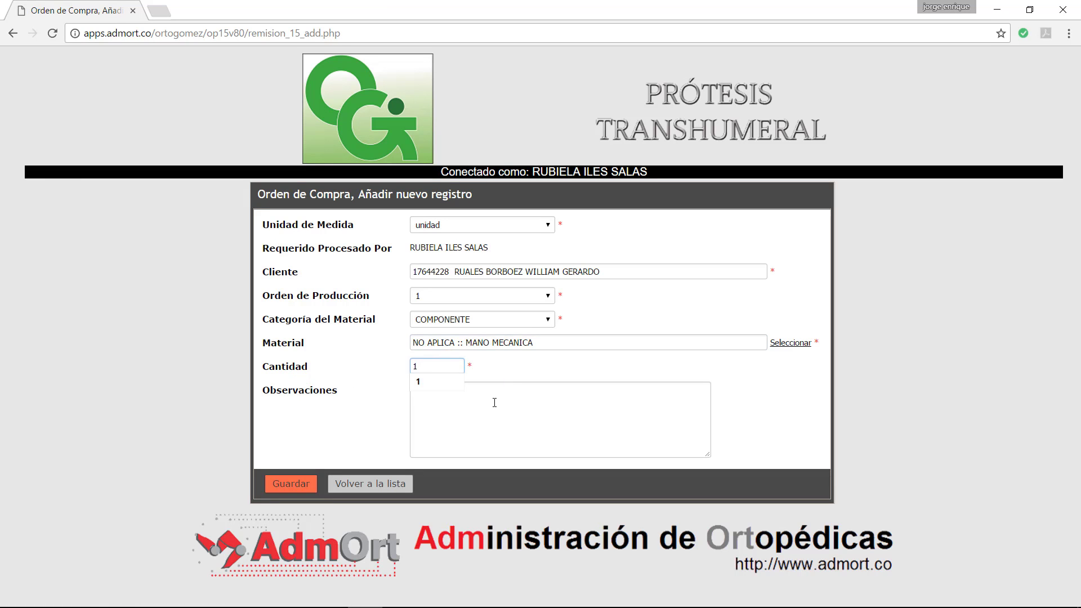
left_click(489, 402)
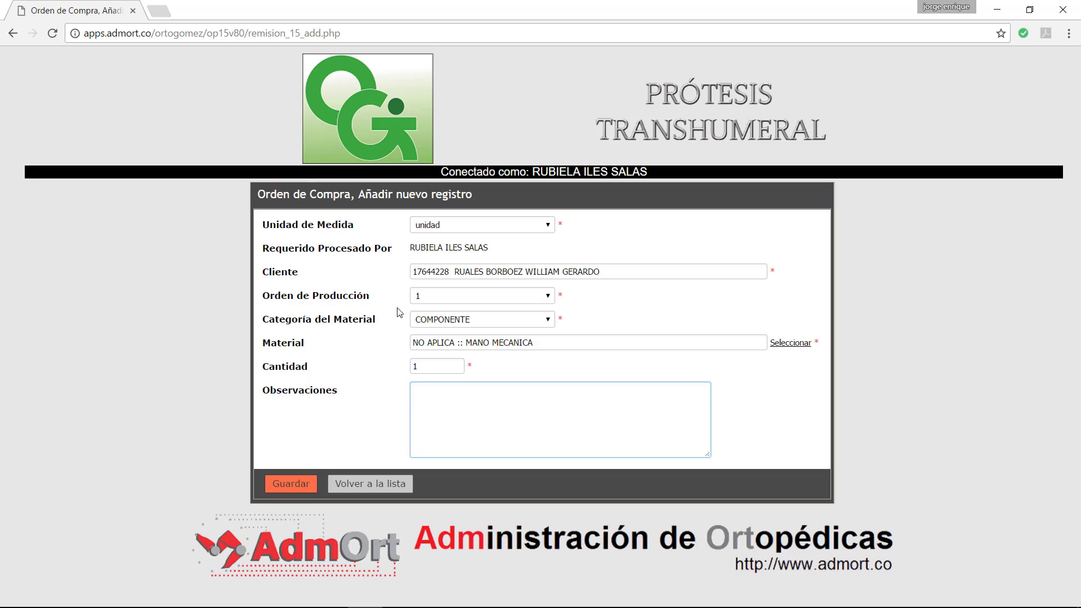
Step: Keep Orden de Producción at 1, then leave the form with 'Volver a la lista'
left_click(475, 301)
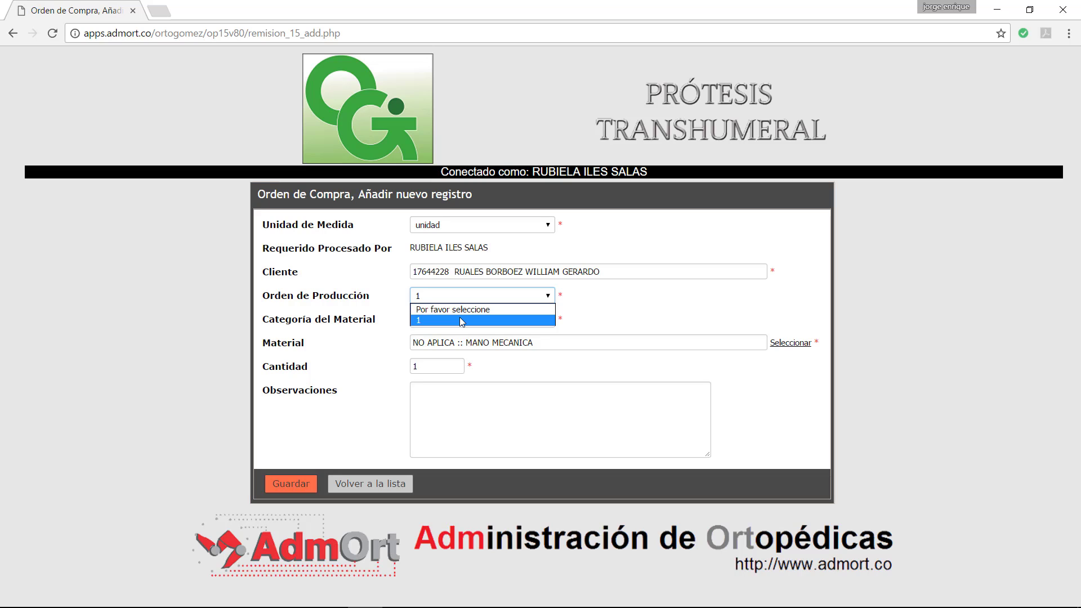
left_click(460, 319)
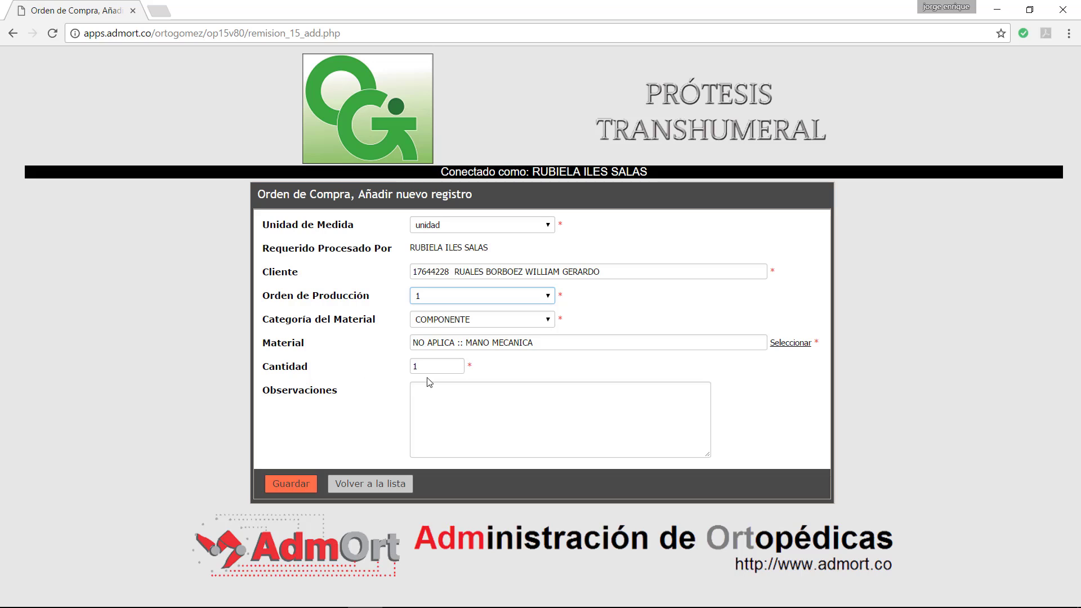
left_click(432, 409)
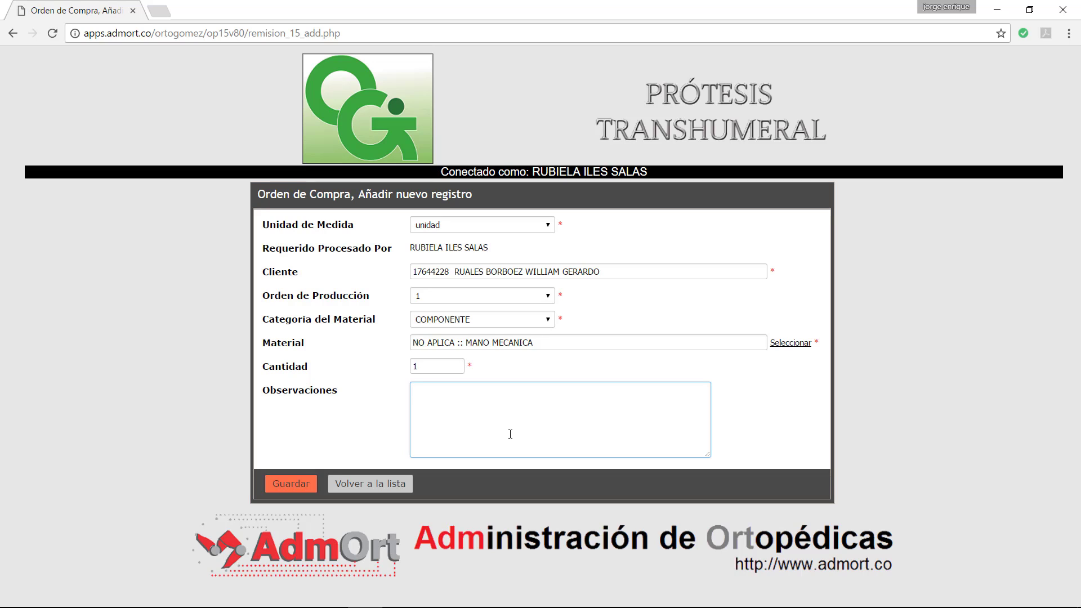
left_click(368, 483)
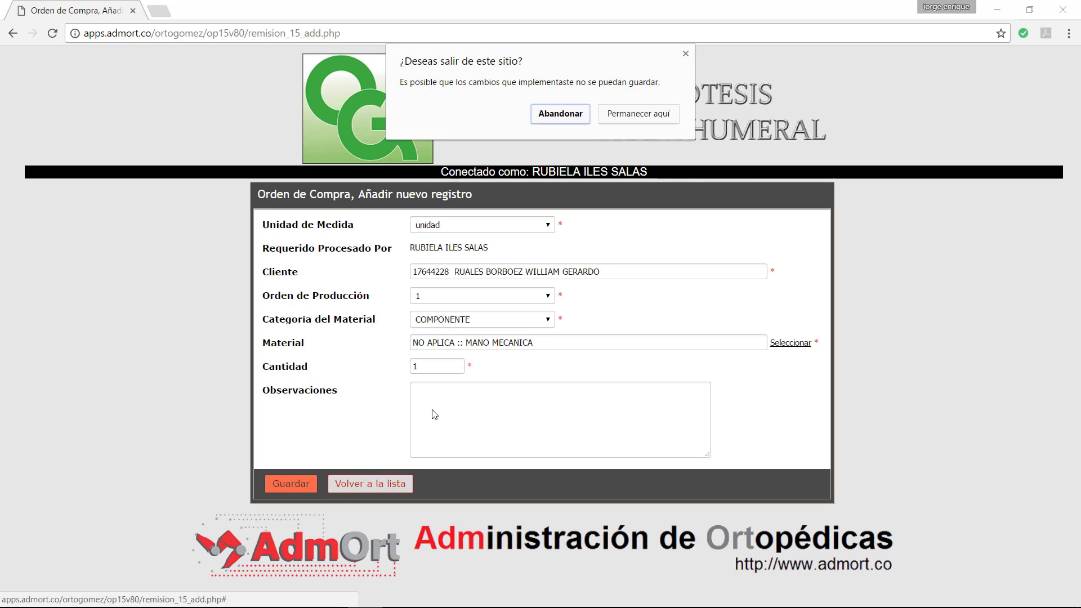
Step: Abandon the unsaved purchase order and open the Control de Trazabilidad list from the sidebar
left_click(560, 114)
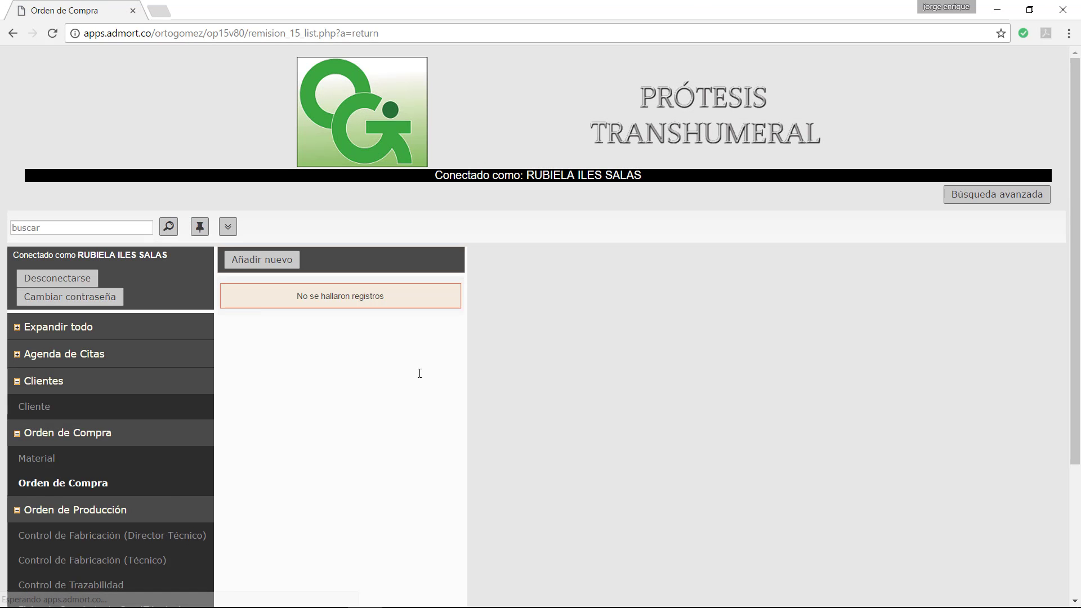
scroll(188, 438, "down", 1)
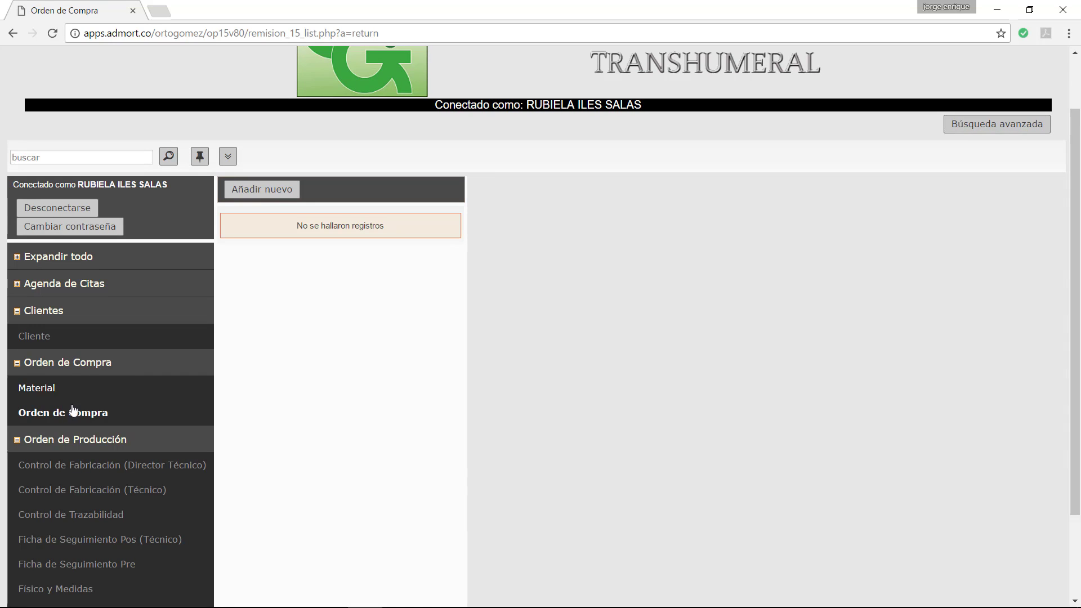
scroll(123, 488, "down", 2)
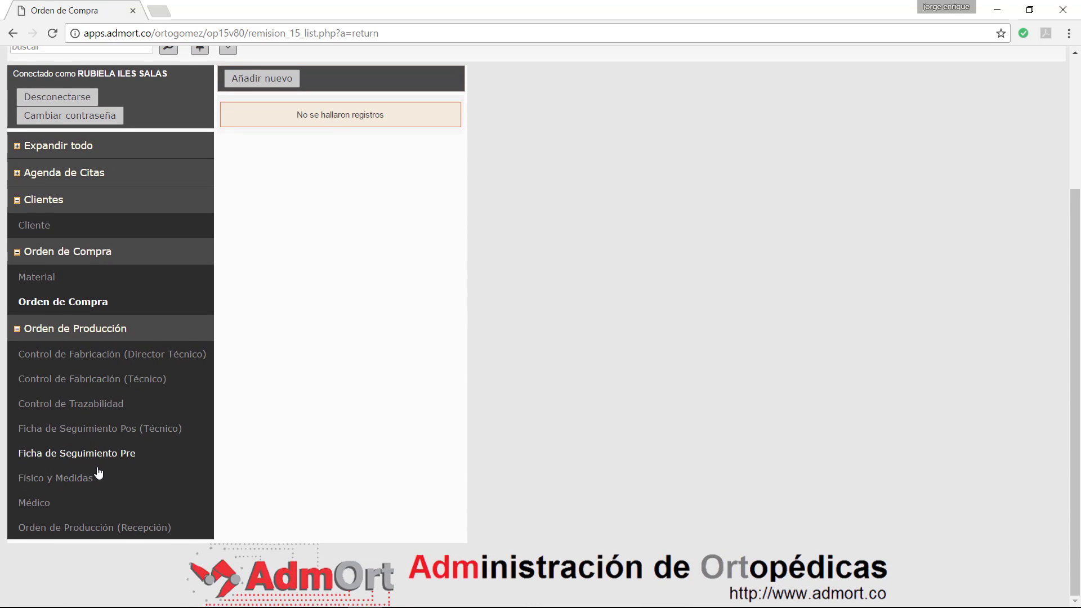
left_click(77, 406)
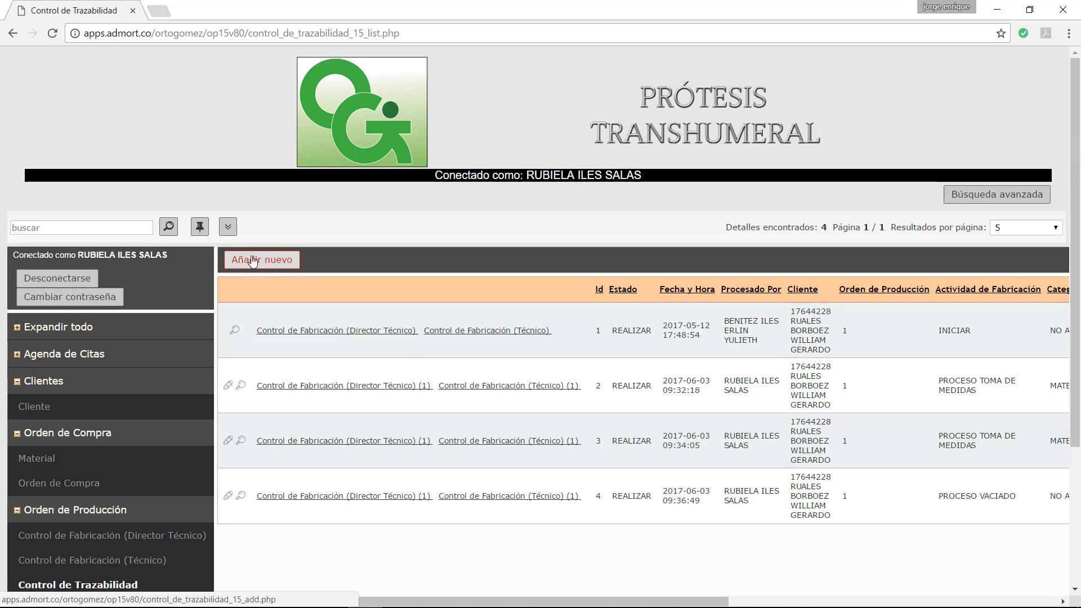
Step: Start a new traceability record, check the Fecha de Compra choices, and return to the list unsaved
left_click(253, 261)
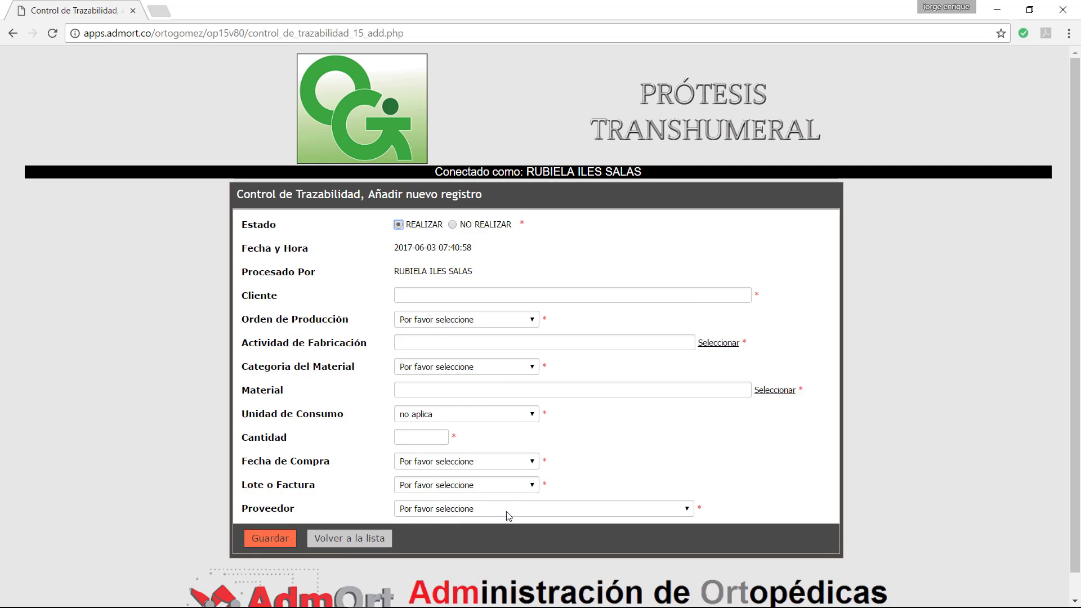
left_click(525, 461)
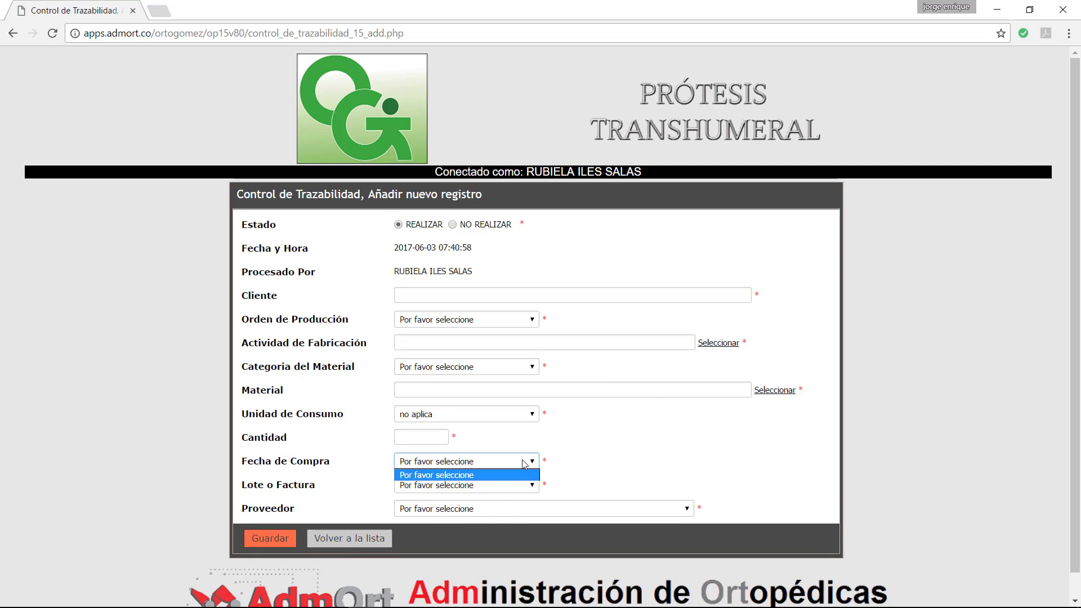
left_click(527, 467)
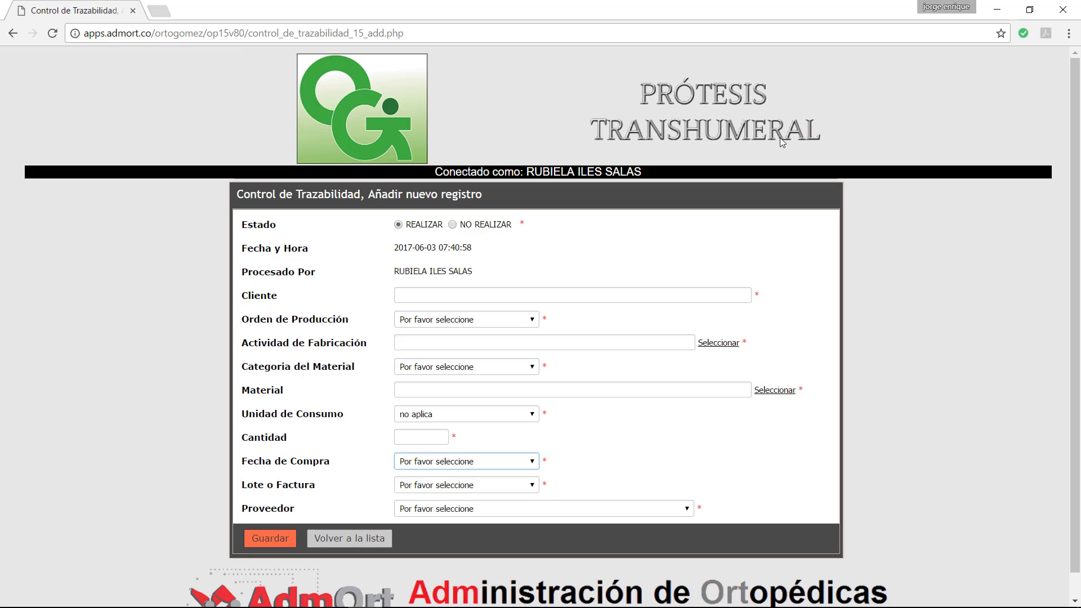
left_click(349, 538)
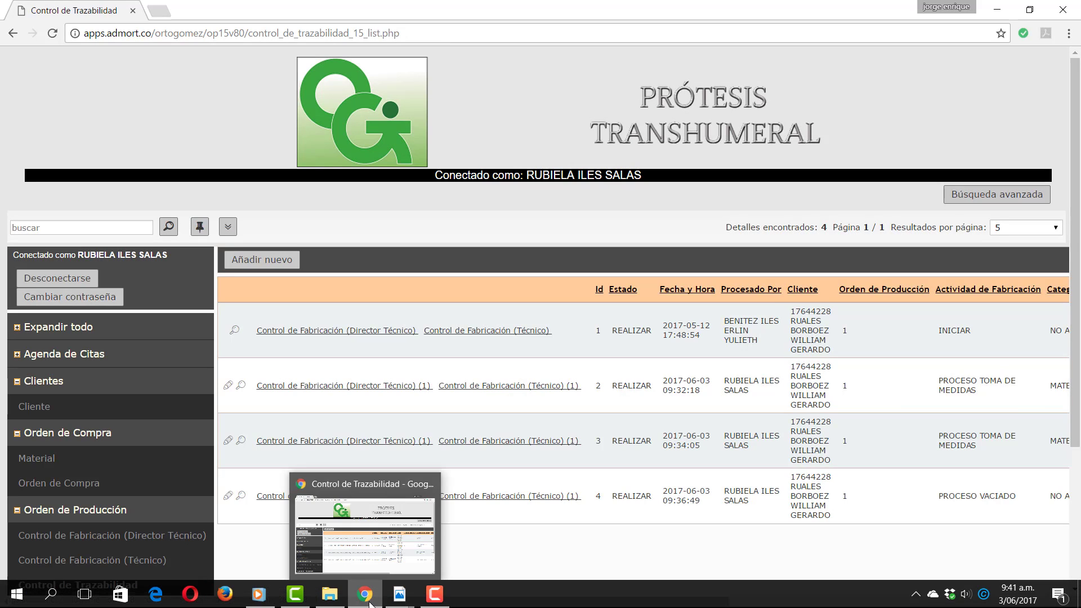
Step: Bring the ACTIVIDADES PDF to the front and scroll to page 12, the Órtesis de Tronco processes
mouse_move(398, 598)
left_click(324, 535)
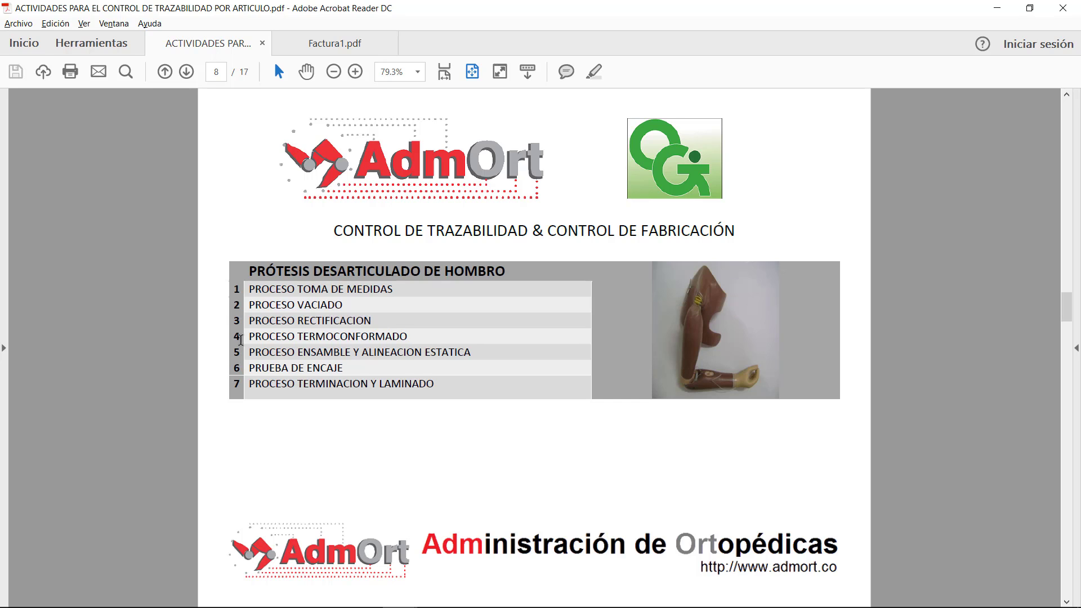
scroll(318, 332, "down", 9)
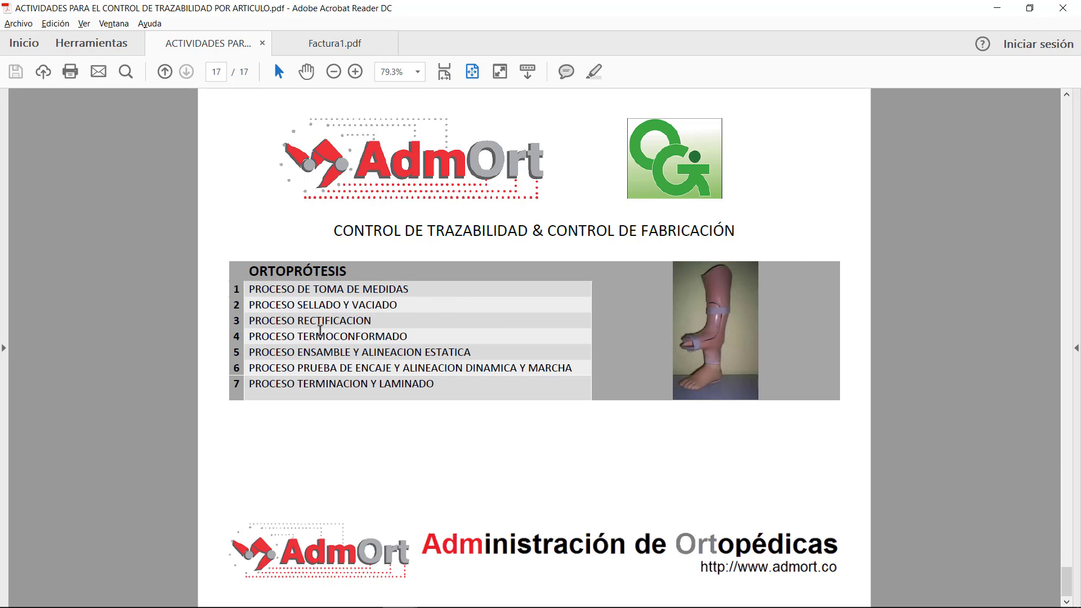
scroll(319, 331, "up", 11)
scroll(320, 331, "up", 5)
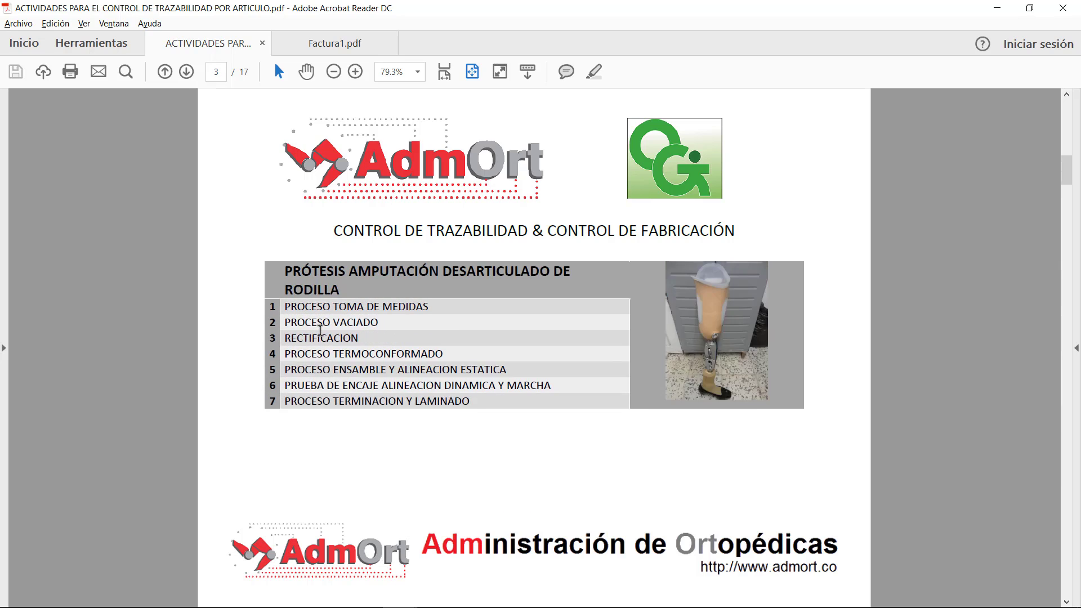
scroll(320, 331, "down", 1)
scroll(320, 331, "down", 4)
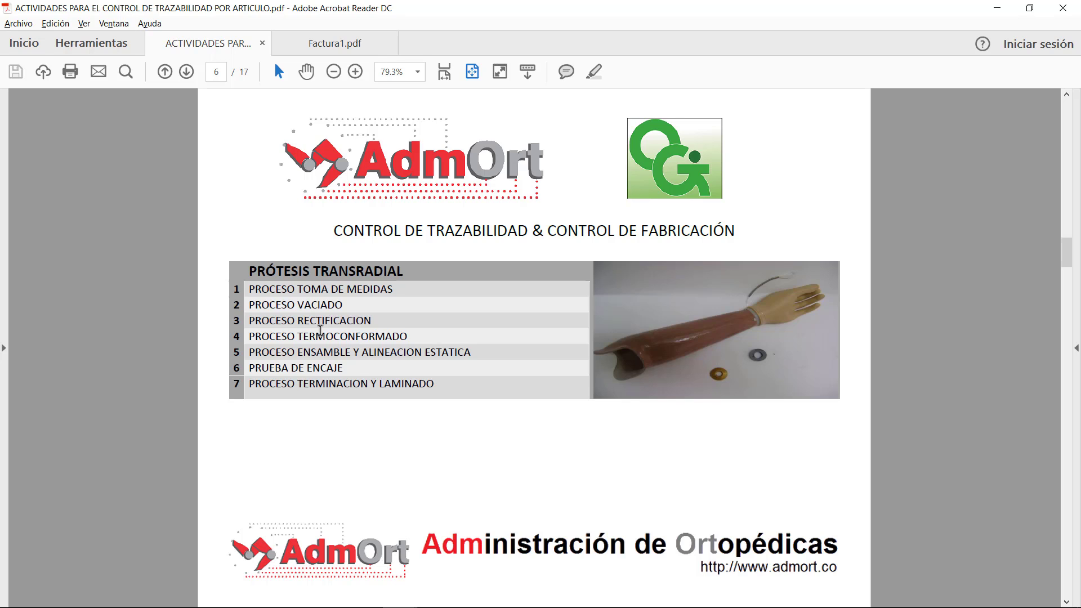
scroll(320, 331, "down", 7)
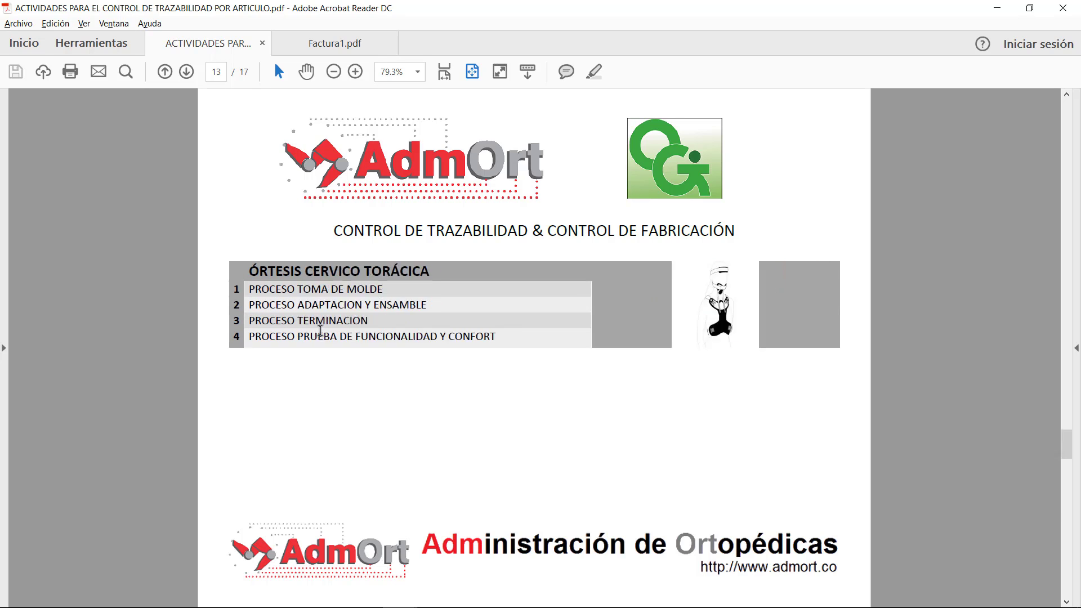
scroll(320, 331, "down", 1)
scroll(320, 331, "up", 3)
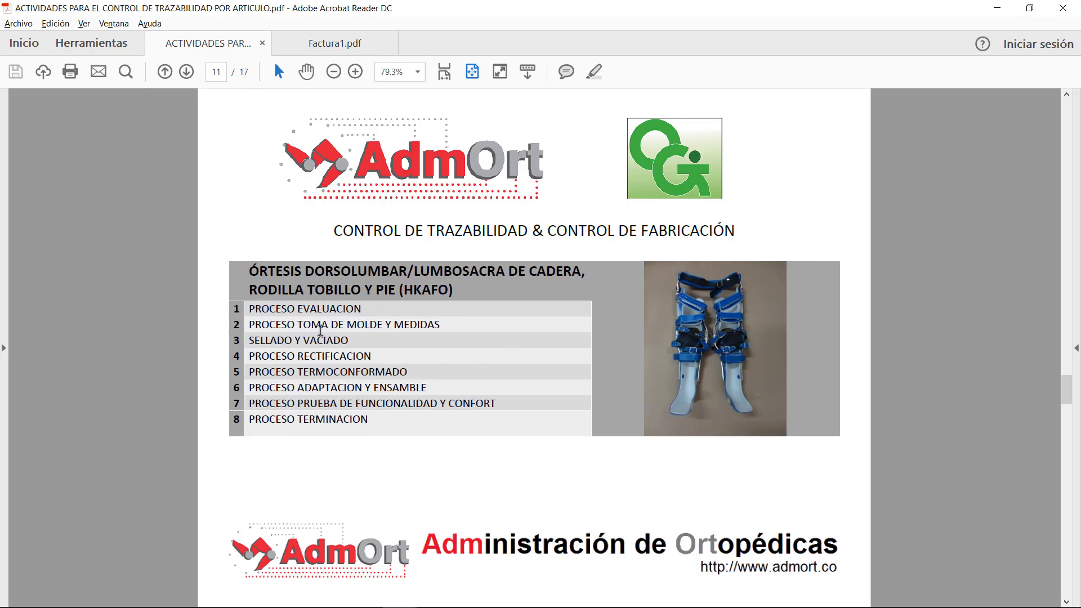
scroll(320, 331, "up", 5)
scroll(320, 331, "down", 6)
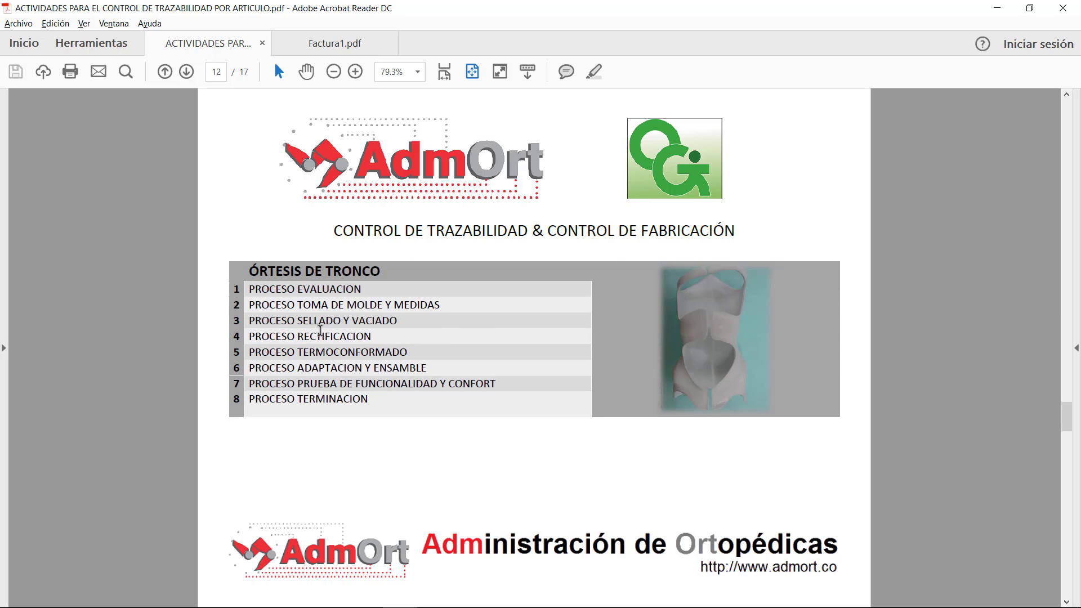
scroll(320, 331, "down", 4)
scroll(320, 331, "up", 4)
mouse_move(439, 605)
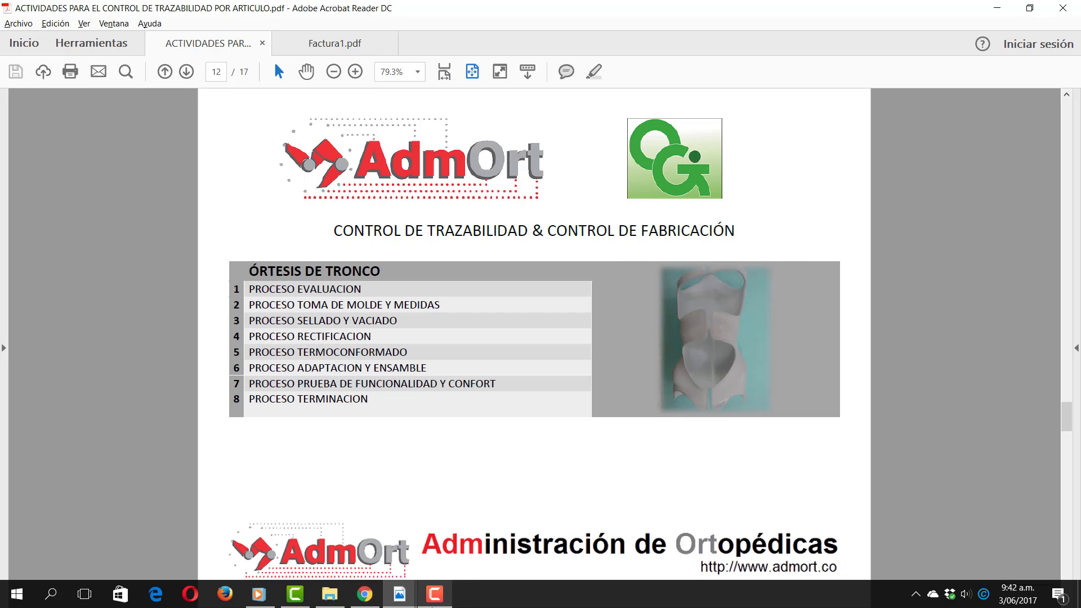
Step: Switch back to the AdmOrt Control de Trazabilidad list in Chrome
left_click(365, 595)
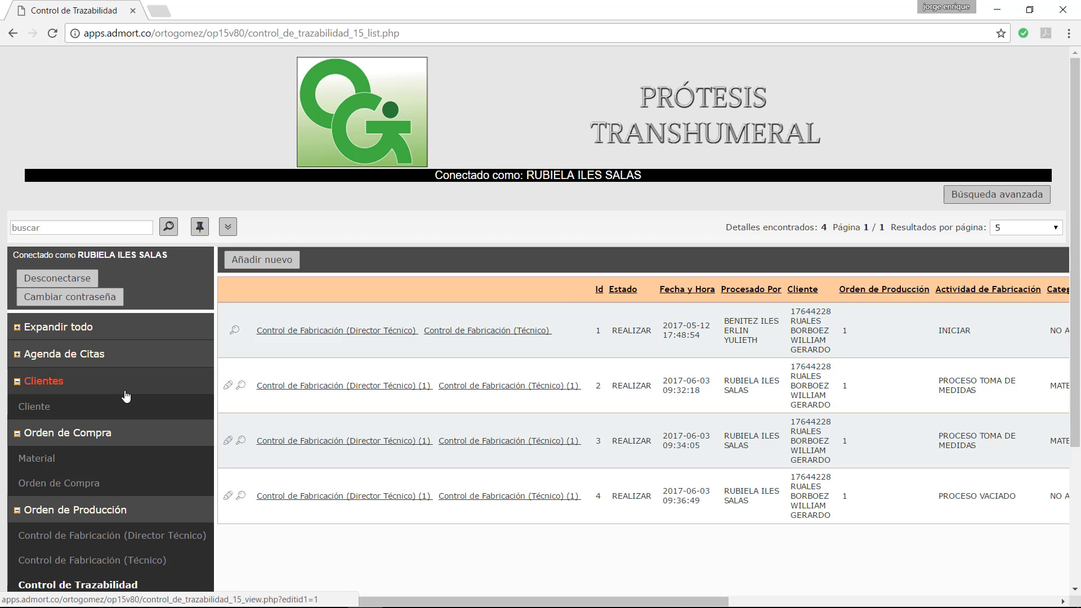